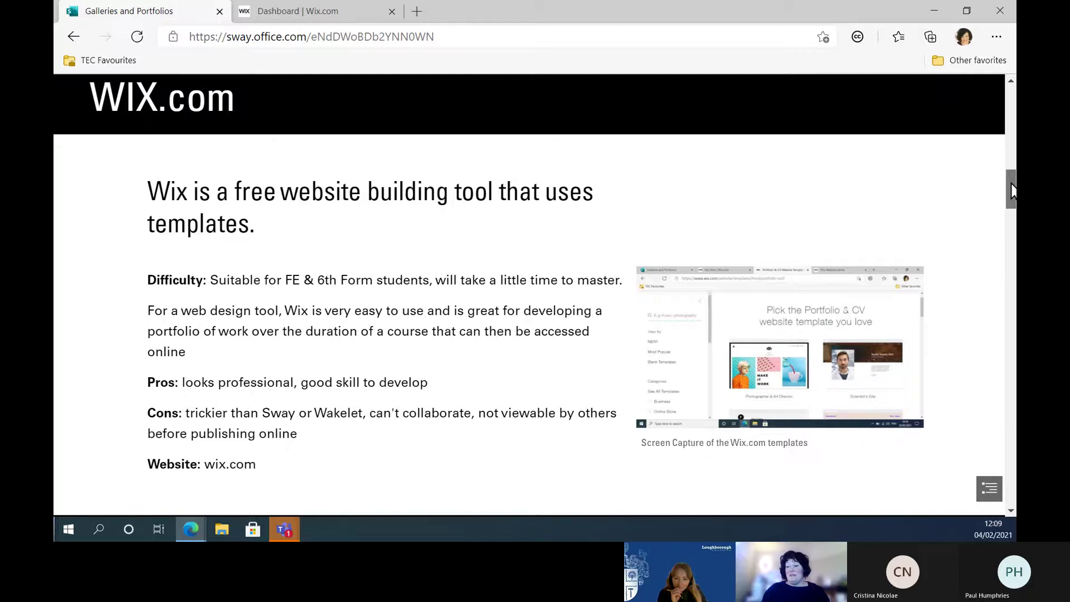
# Step: Read through the WIX.com section of the Galleries and Portfolios page, covering difficulty, pros, cons and website
pyautogui.scroll(-1, 1012, 195)
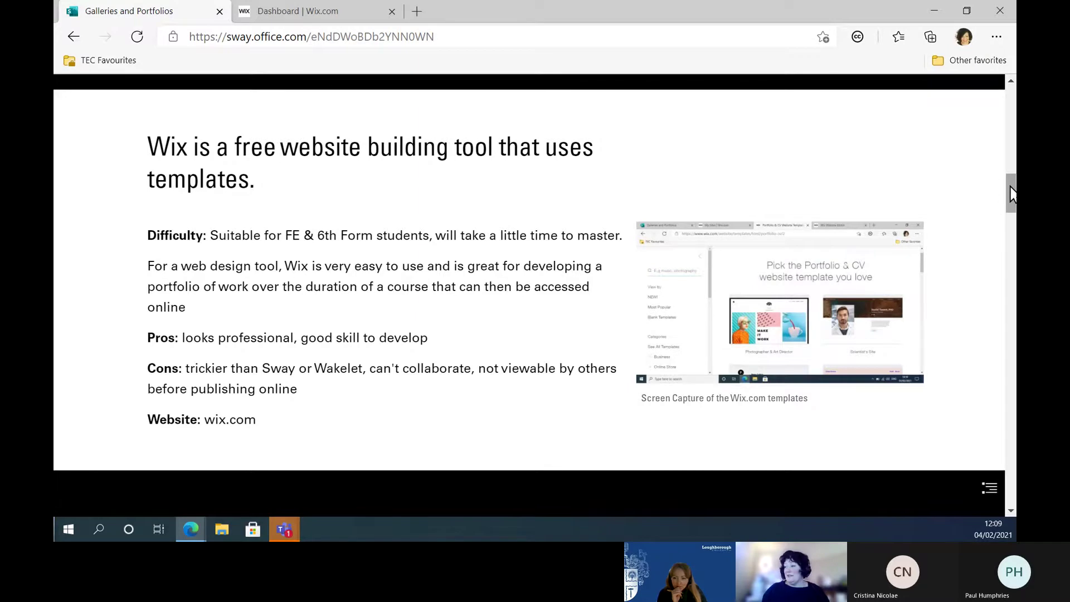
pyautogui.moveTo(1012, 194); pyautogui.dragTo(1013, 201)
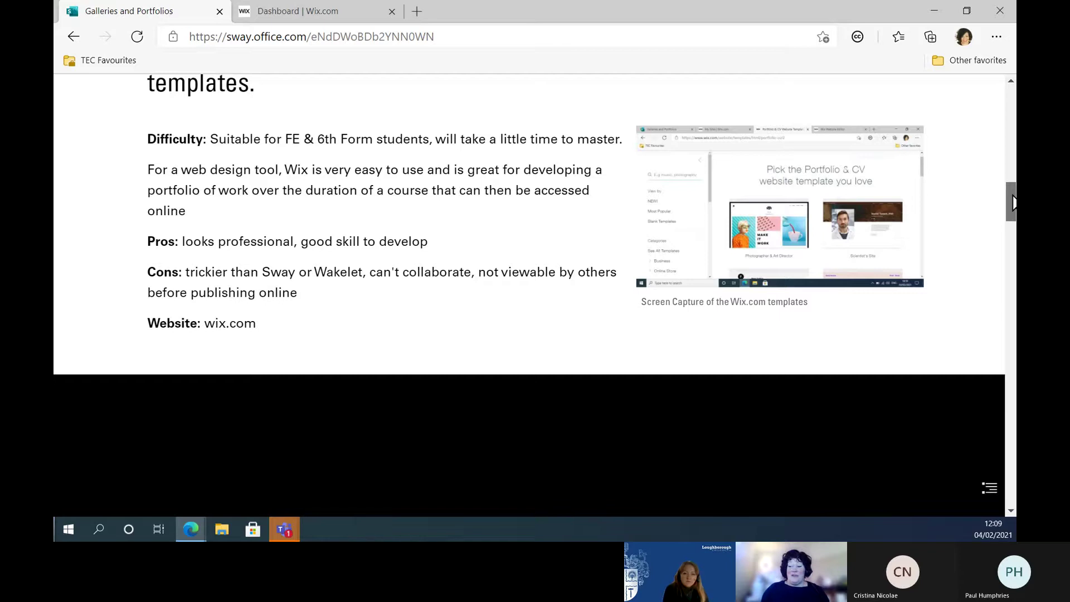
pyautogui.moveTo(1012, 202); pyautogui.dragTo(1014, 201)
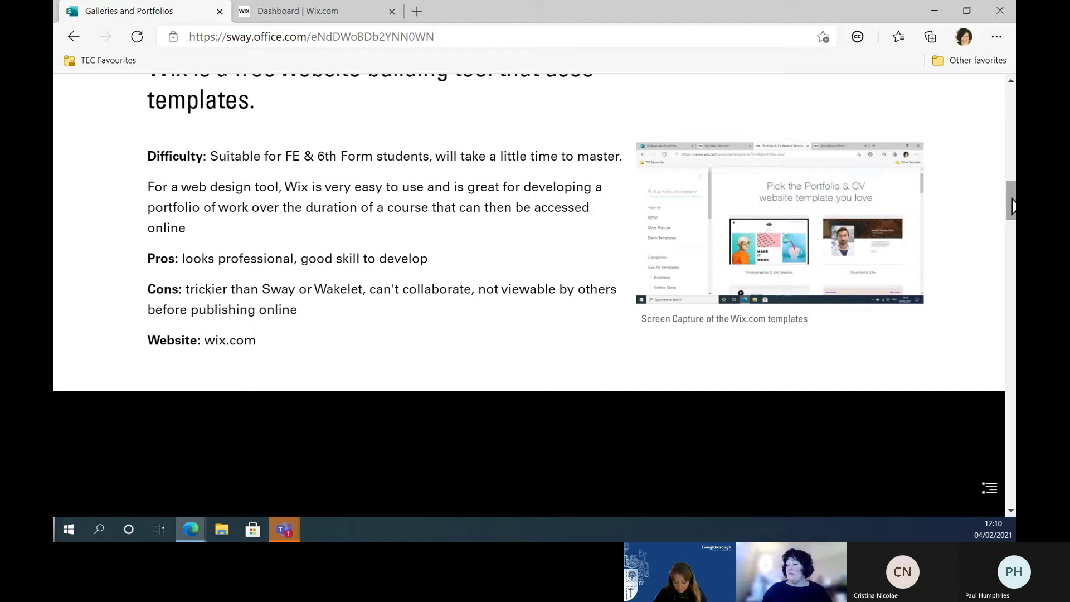
# Step: Switch to the Wix dashboard and open Mysite in the website editor
pyautogui.click(359, 17)
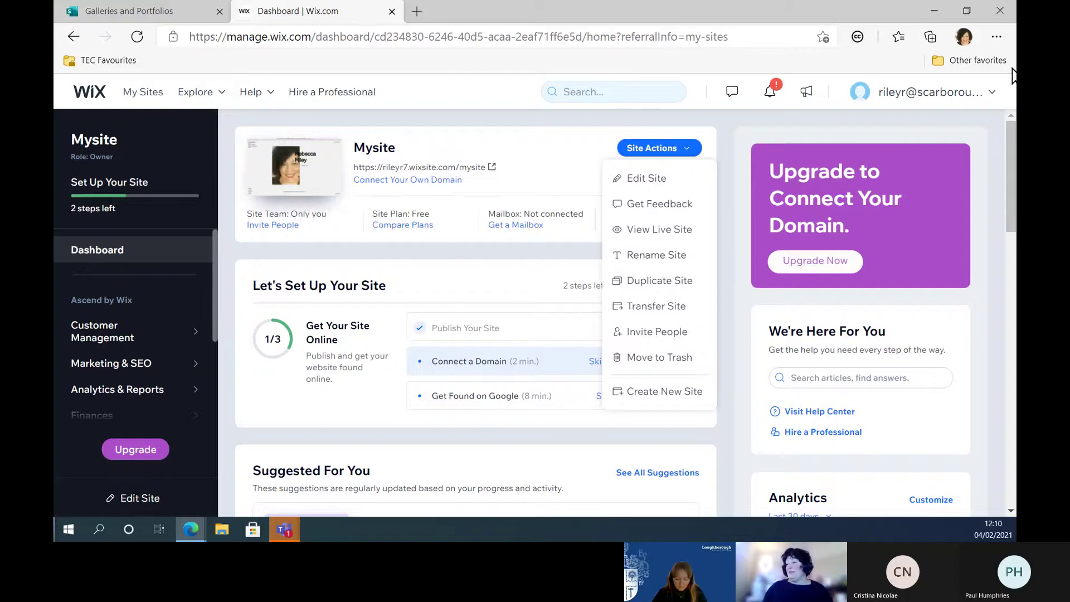
pyautogui.moveTo(1014, 140); pyautogui.dragTo(1013, 142)
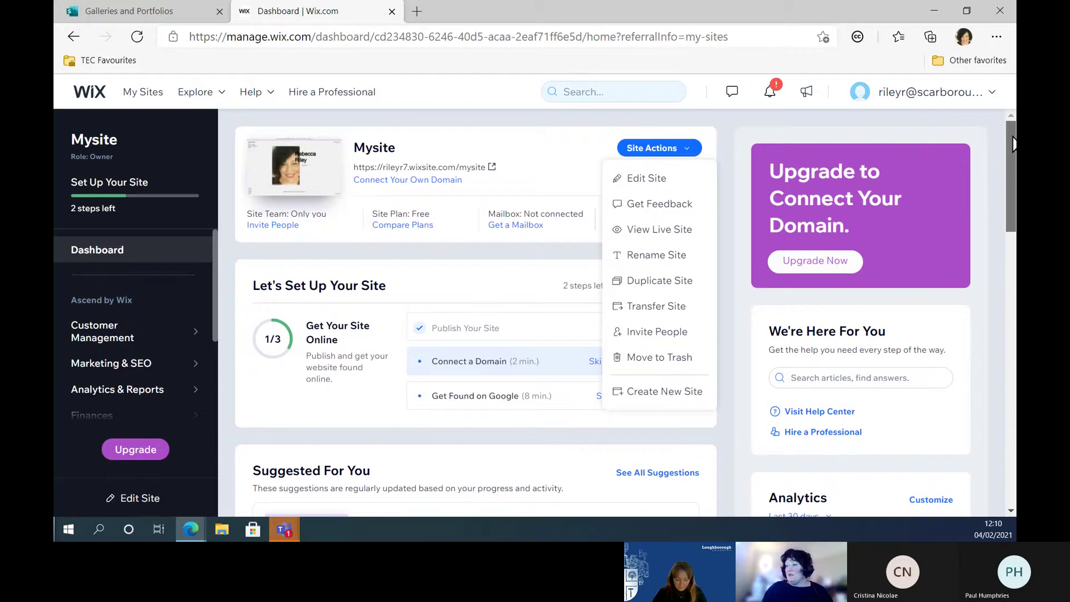
pyautogui.click(1013, 144)
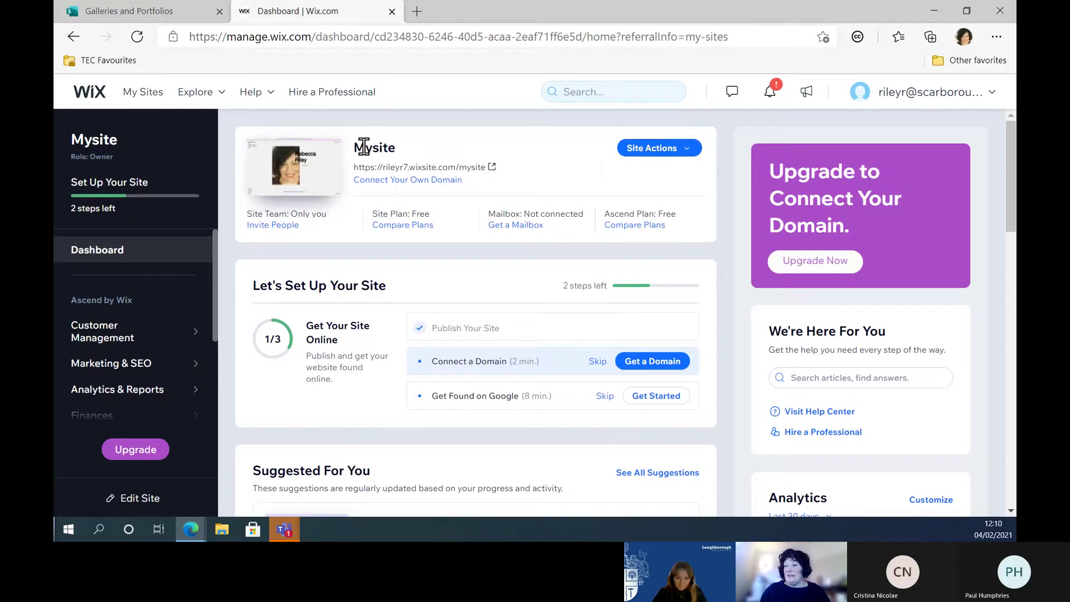
pyautogui.click(632, 152)
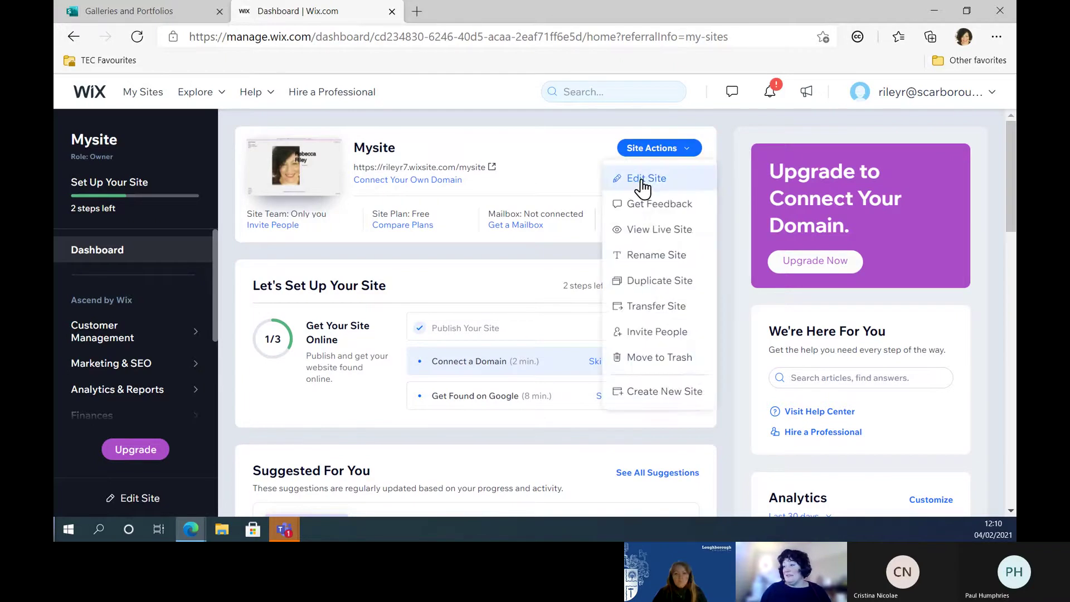
pyautogui.click(644, 179)
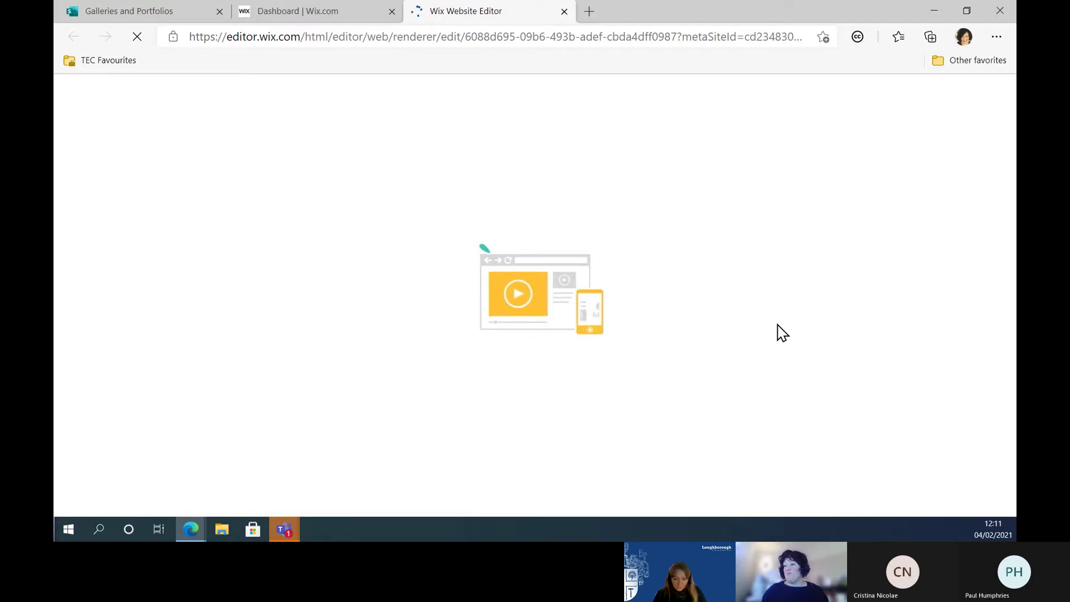
# Step: Go to the My Sites page in Wix and start creating a new site
pyautogui.click(357, 13)
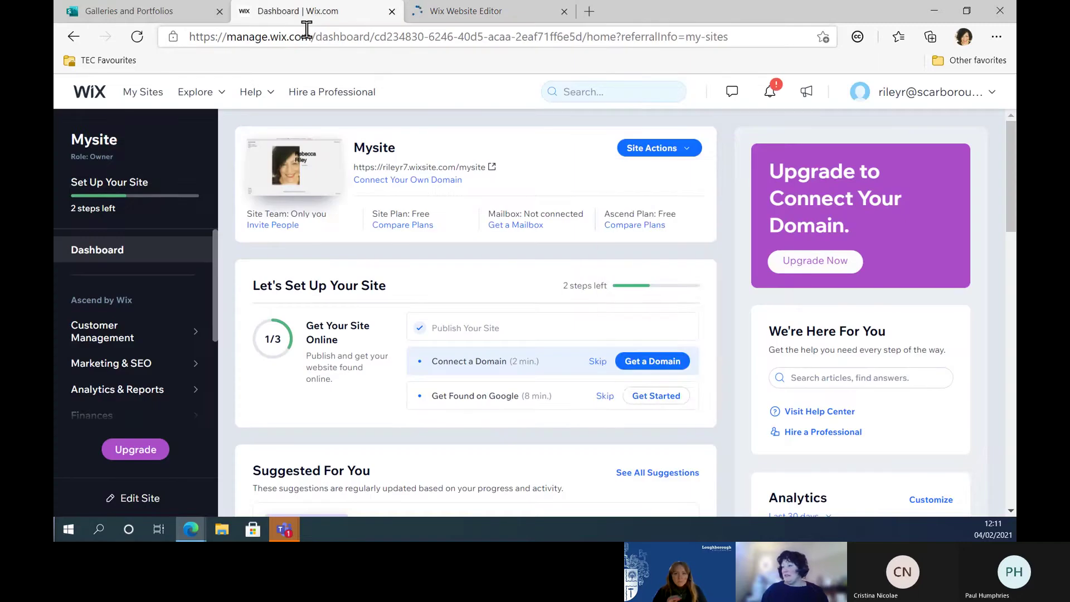
pyautogui.click(148, 94)
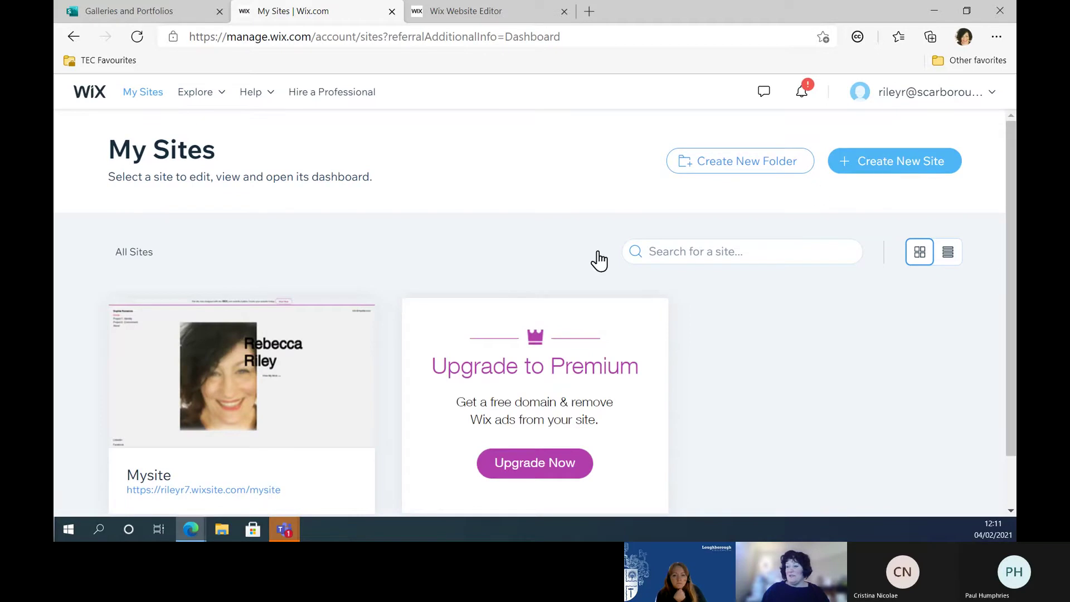
pyautogui.click(886, 177)
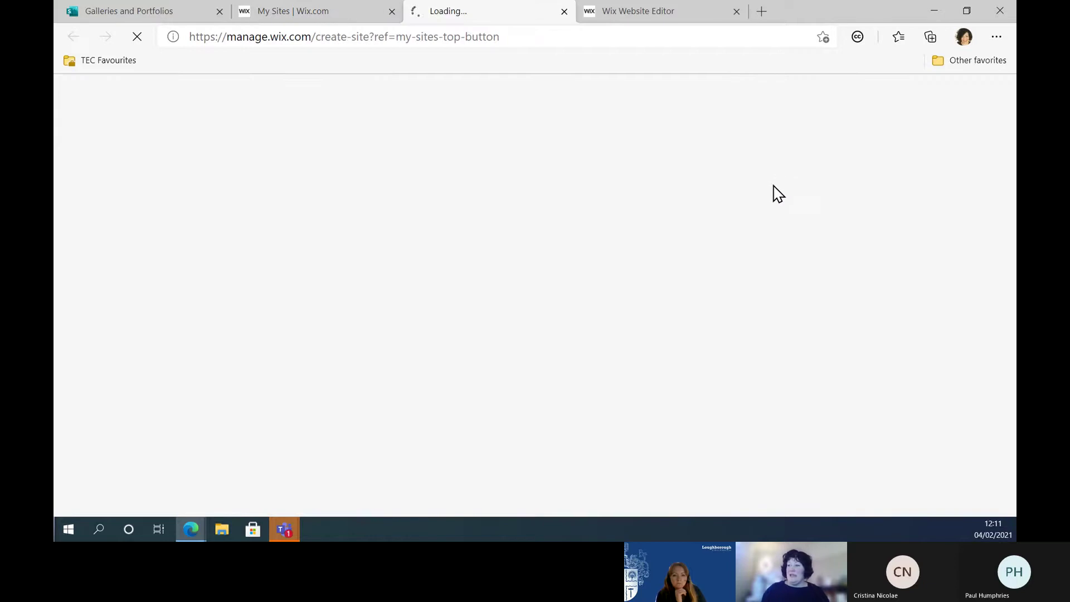
# Step: Check the loading Wix editor, and close both the new-site page and the website editor
pyautogui.click(688, 13)
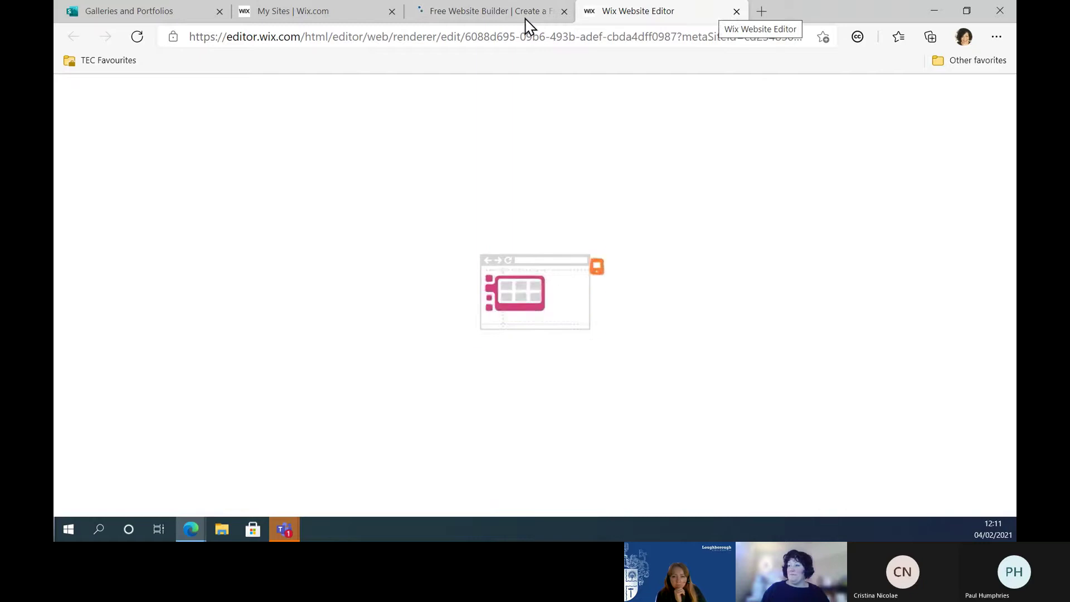
pyautogui.click(469, 14)
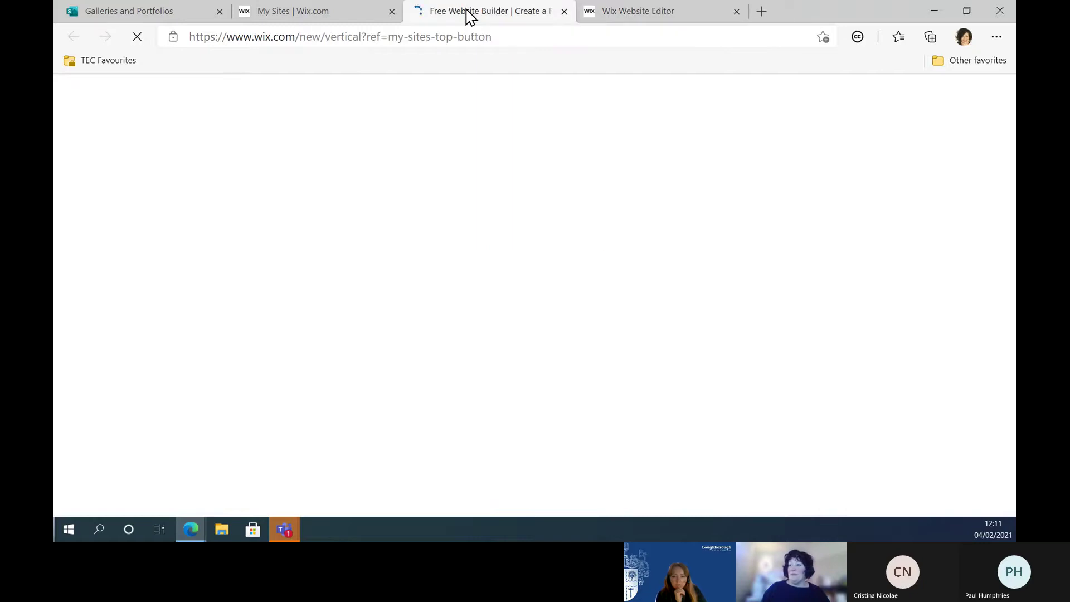
pyautogui.click(564, 11)
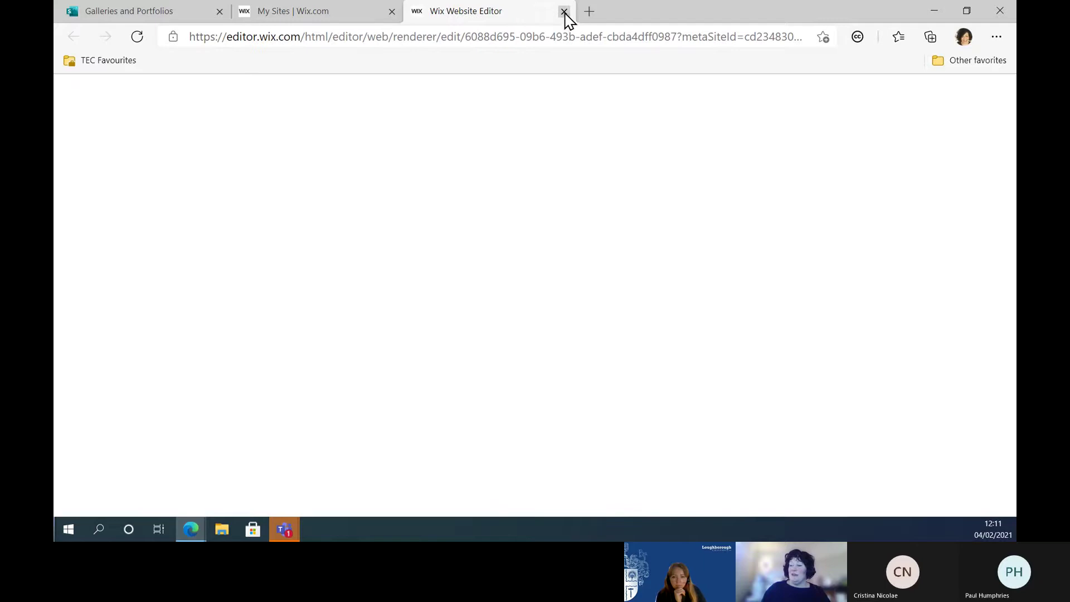
pyautogui.click(563, 12)
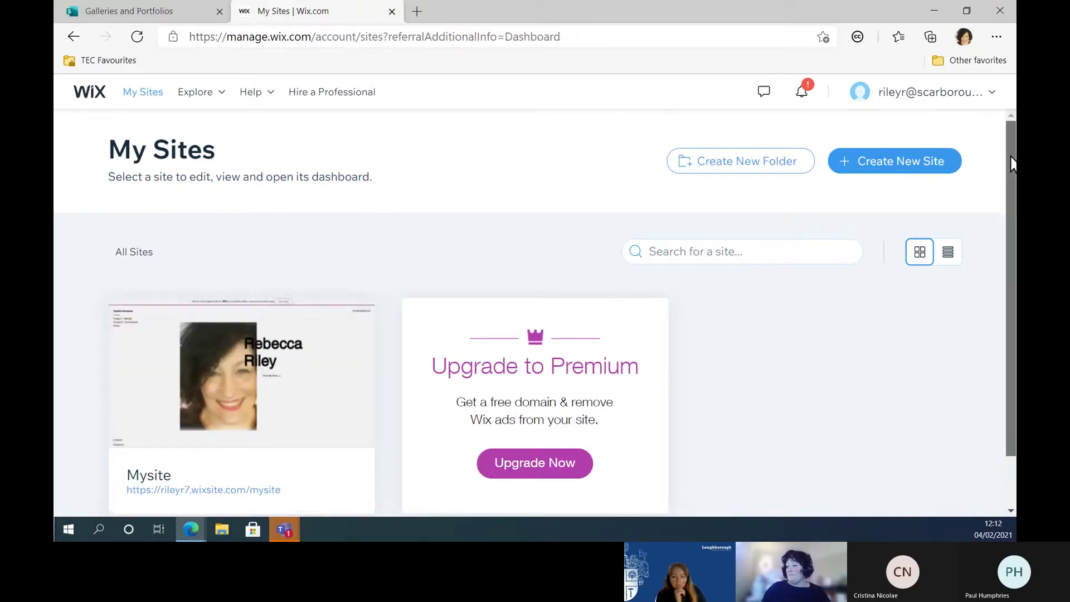
# Step: Look over the My Sites page, close Wix, and bring up the WORDPRESS.com section of the Sway page
pyautogui.moveTo(1012, 163); pyautogui.dragTo(1011, 198)
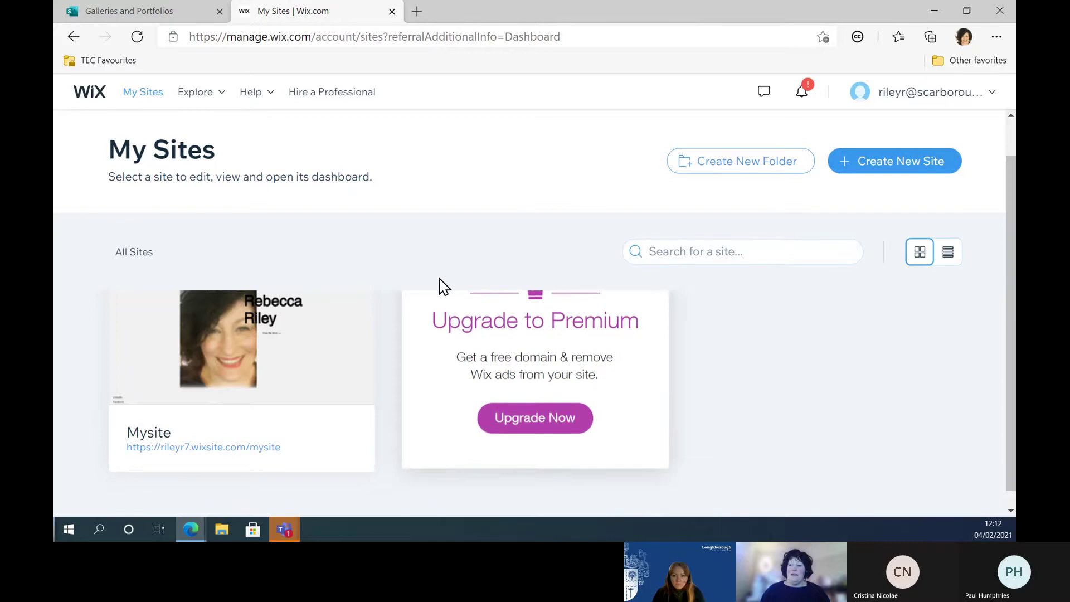
pyautogui.moveTo(299, 332)
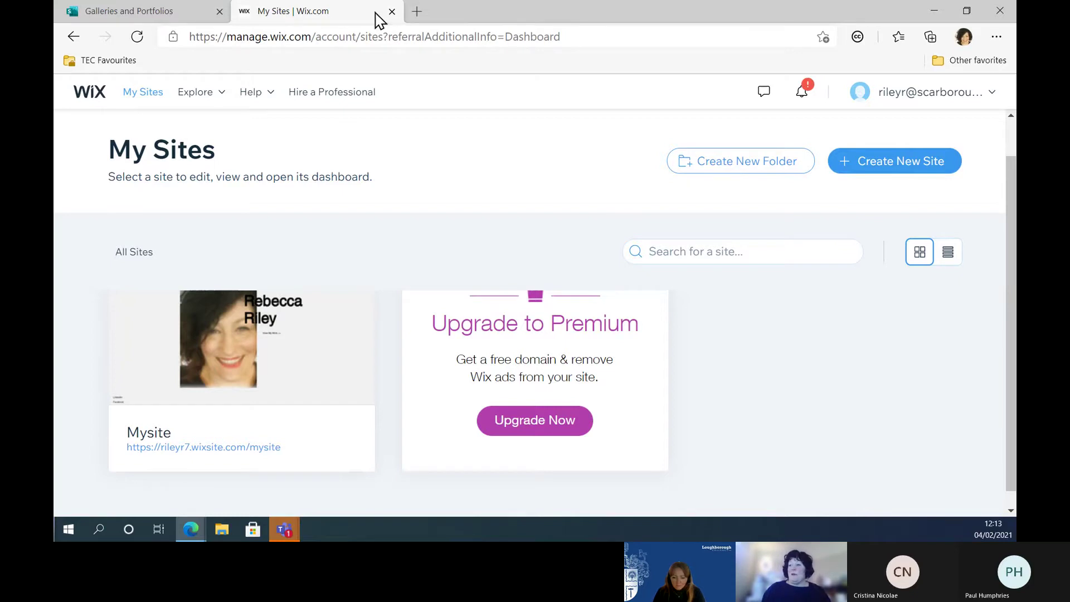
pyautogui.click(393, 11)
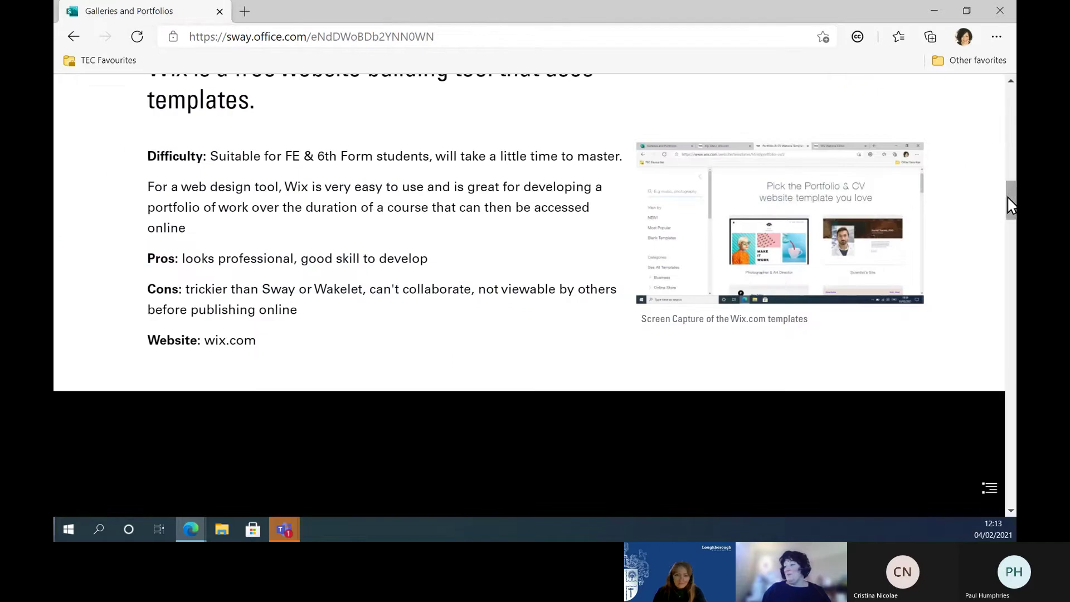
pyautogui.moveTo(1008, 195); pyautogui.dragTo(1003, 236)
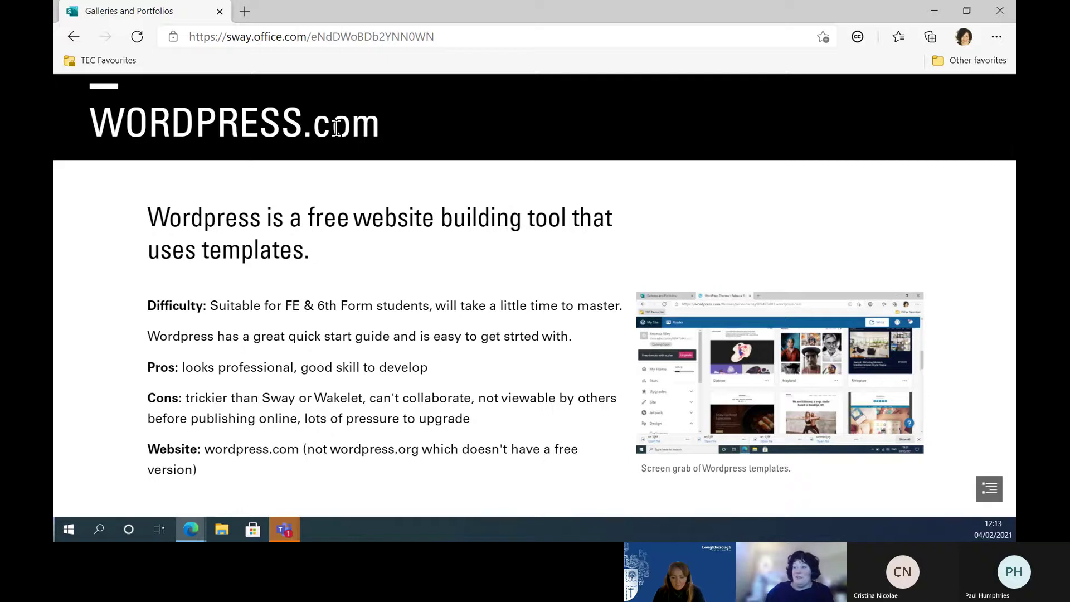
# Step: Open wordpress.com in a new browser tab
pyautogui.click(243, 13)
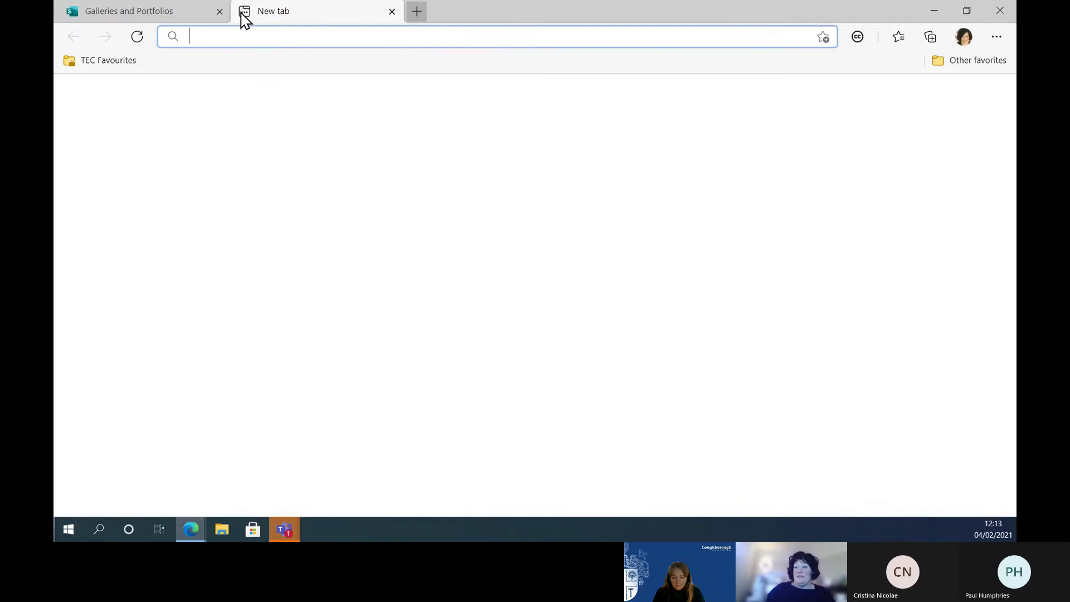
pyautogui.click(187, 17)
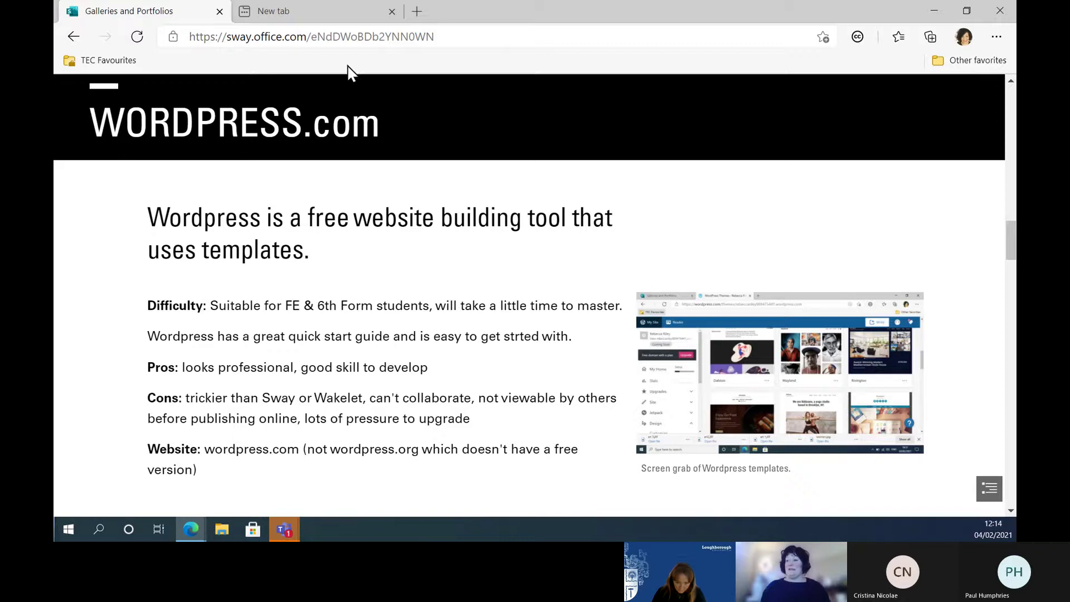
pyautogui.click(329, 14)
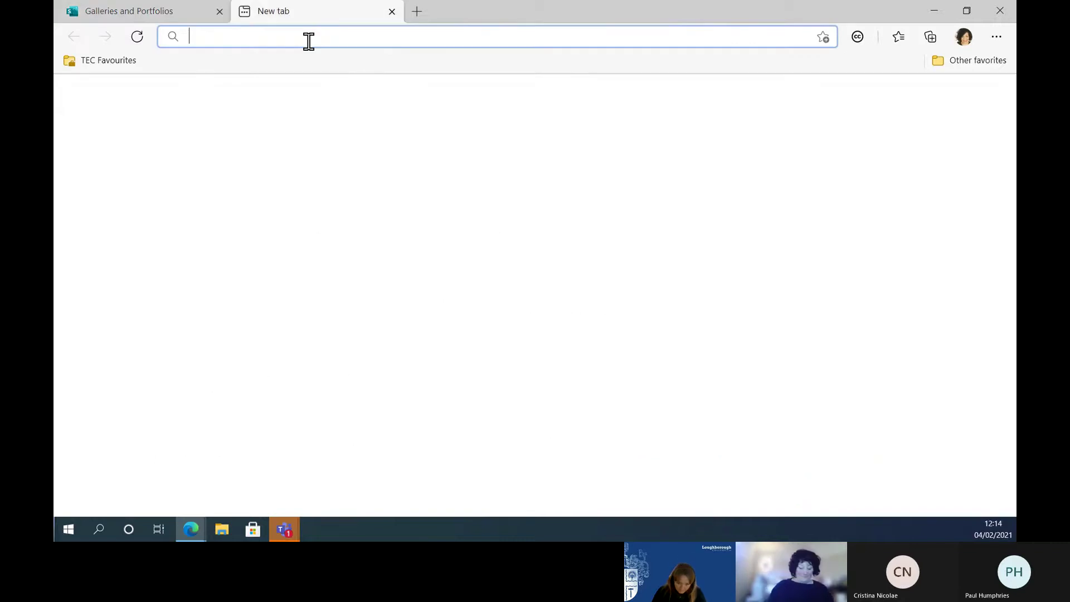
pyautogui.write('wordpress.')
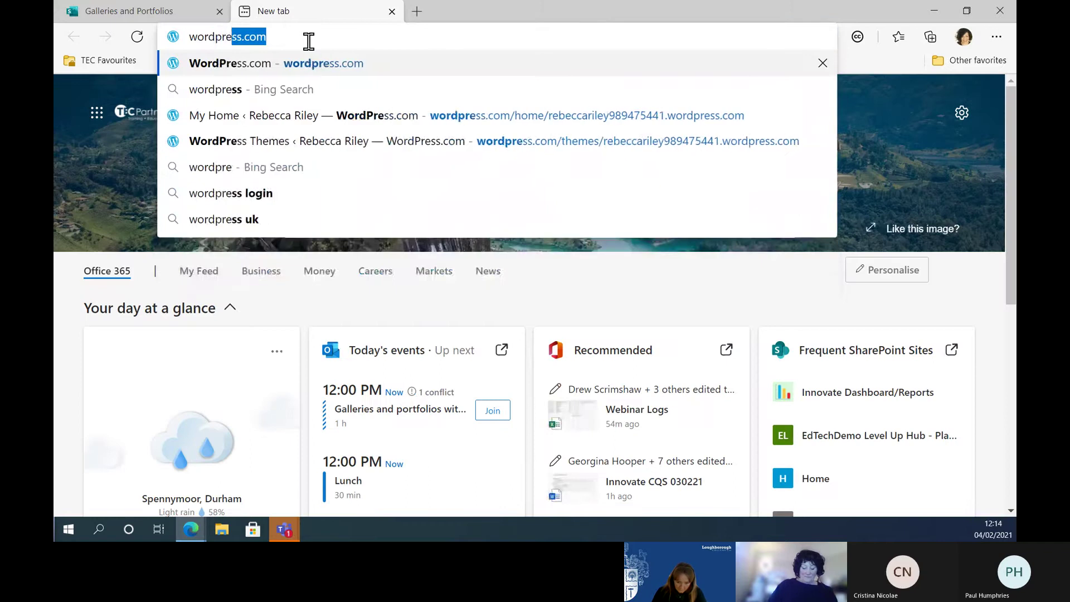
pyautogui.write('conm')
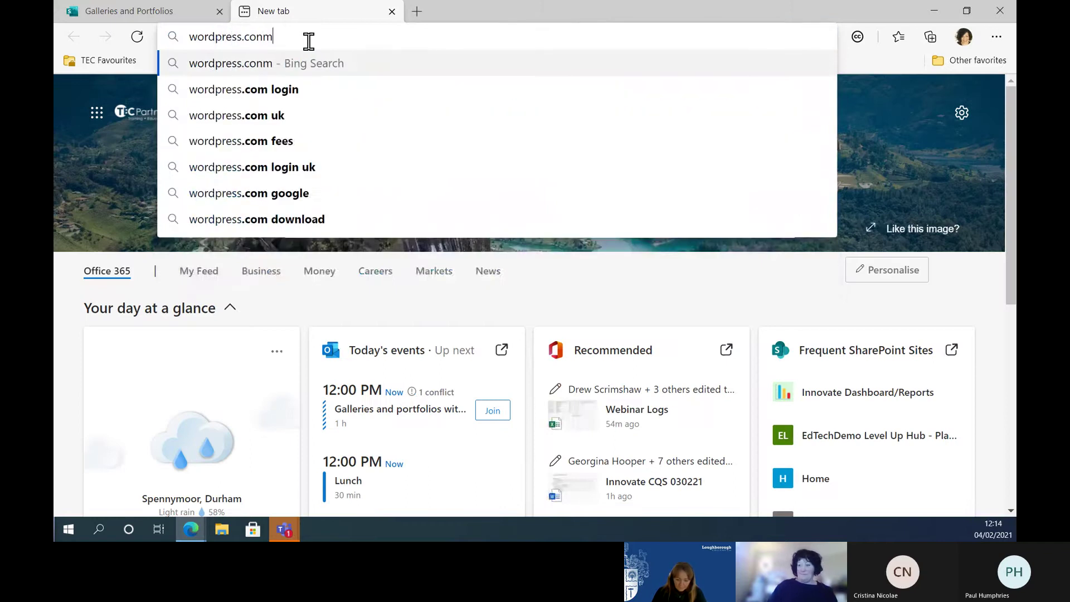
pyautogui.press('BackSpace')
pyautogui.press('BackSpace')
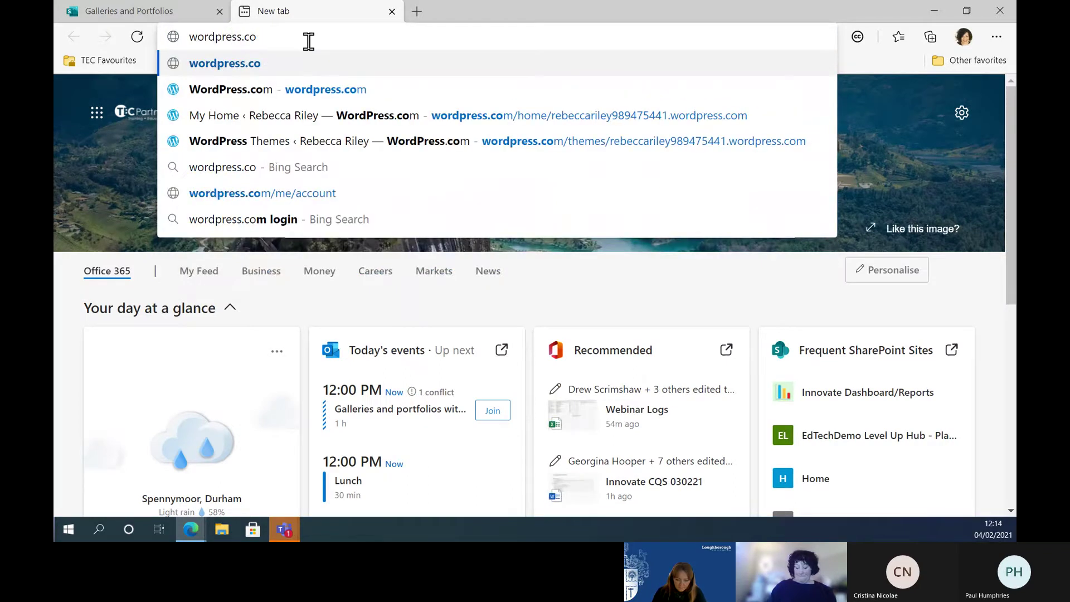
pyautogui.write('m')
pyautogui.press('Return')
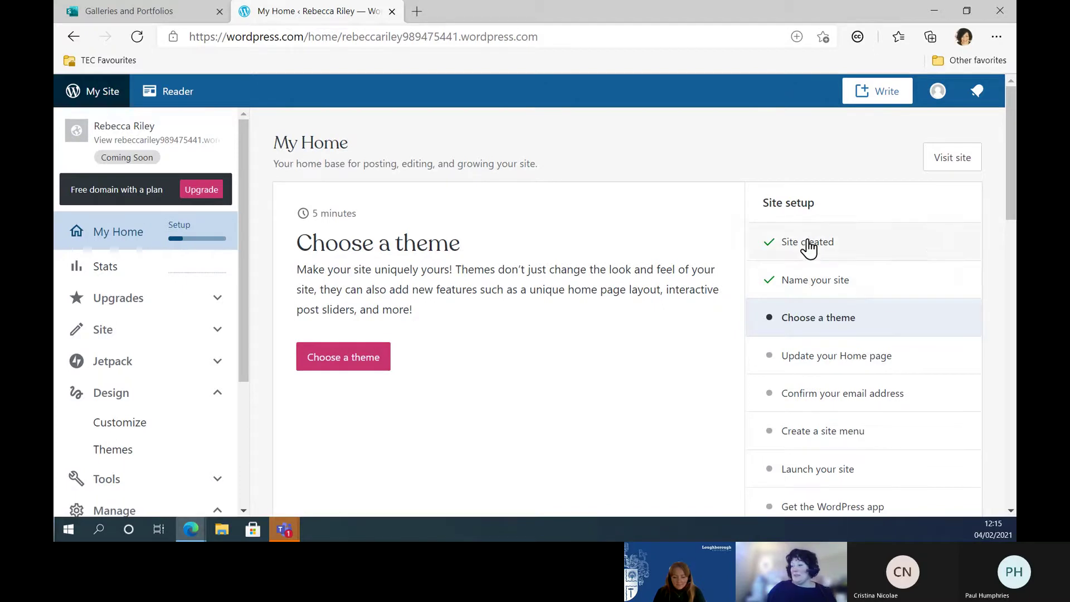
# Step: Choose the free Coutoire theme for the site and activate it without changing the homepage content
pyautogui.click(354, 362)
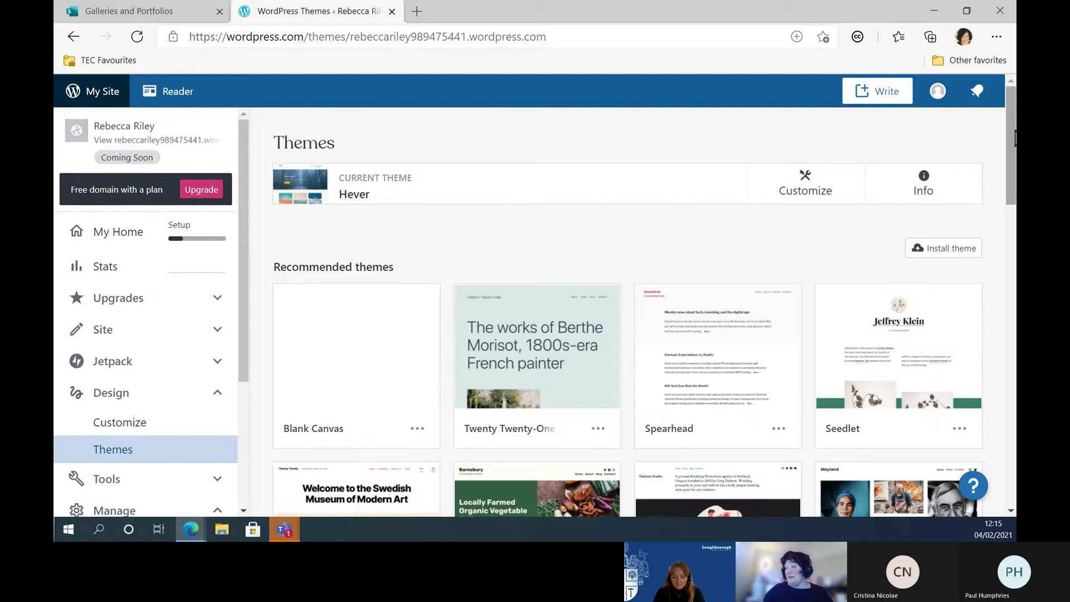
pyautogui.moveTo(1014, 138); pyautogui.dragTo(1014, 340)
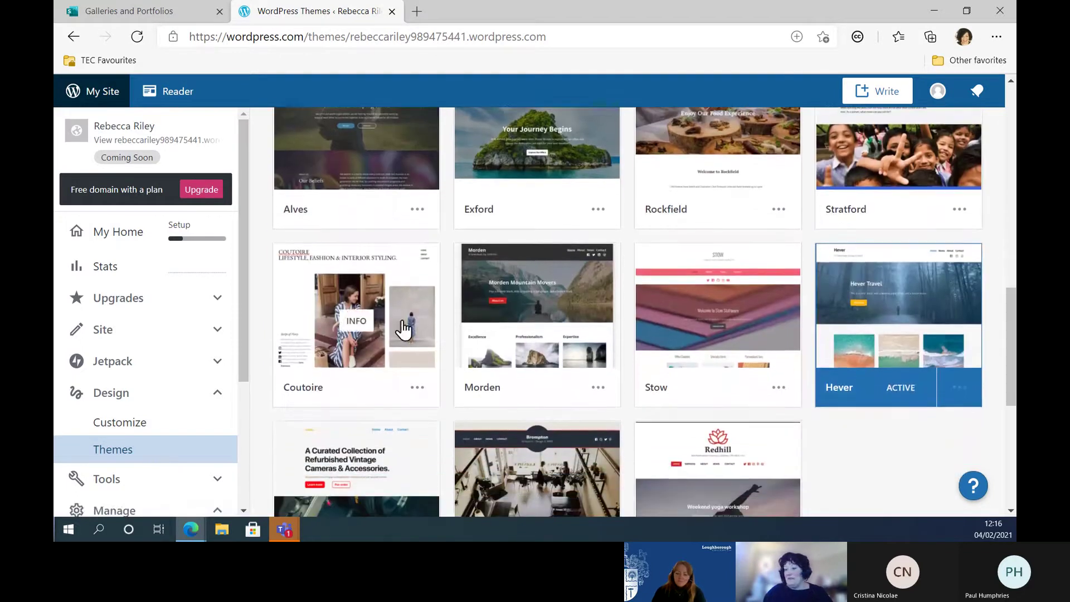
pyautogui.click(354, 262)
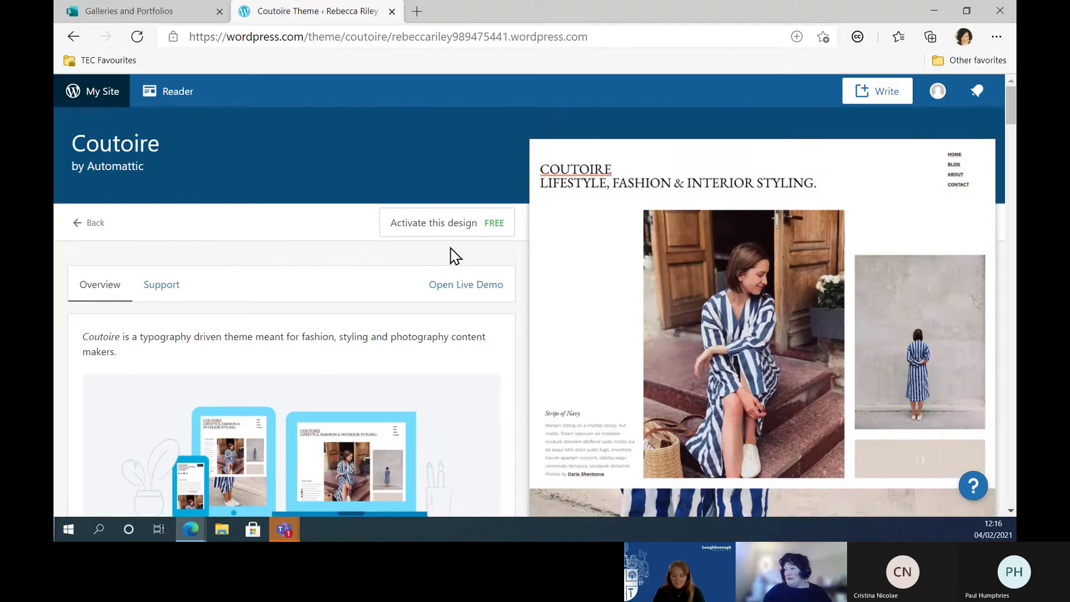
pyautogui.moveTo(1009, 101)
pyautogui.mouseDown()
pyautogui.moveTo(1011, 205)
pyautogui.moveTo(1014, 100)
pyautogui.mouseUp()
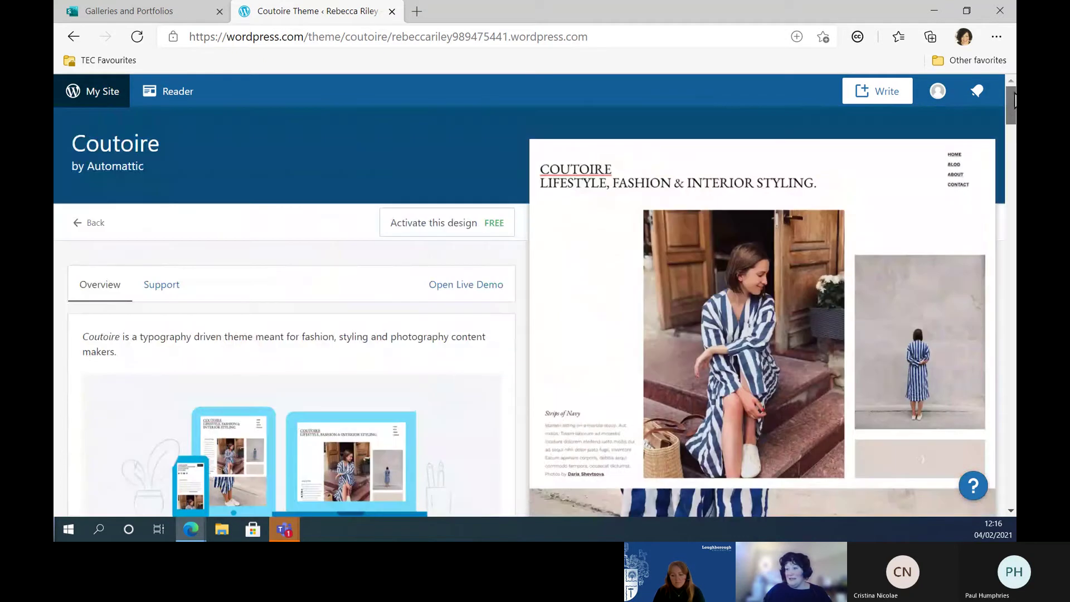
pyautogui.click(422, 226)
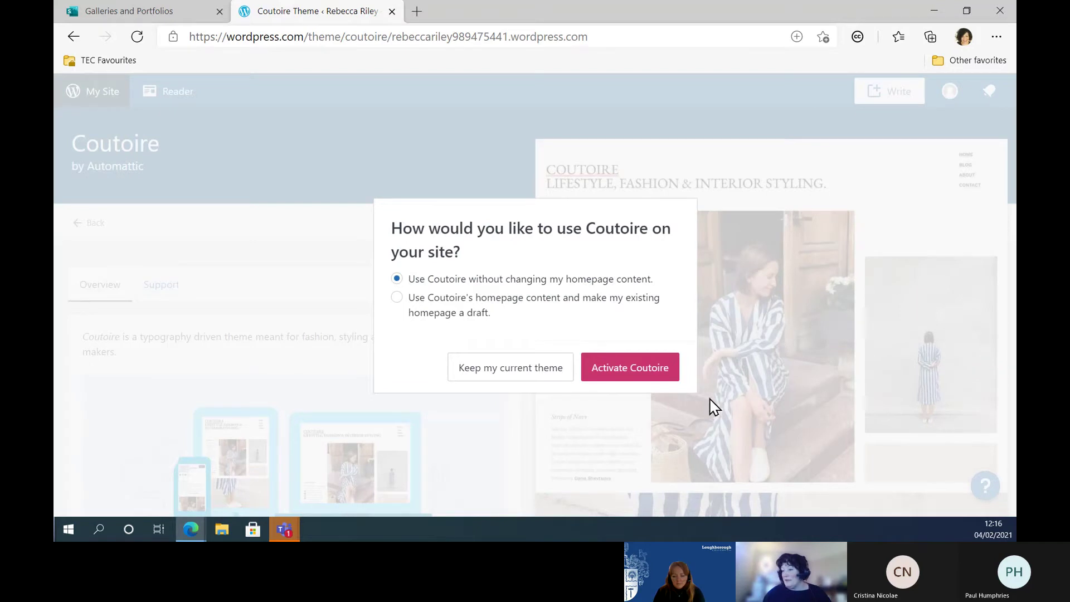
pyautogui.click(630, 374)
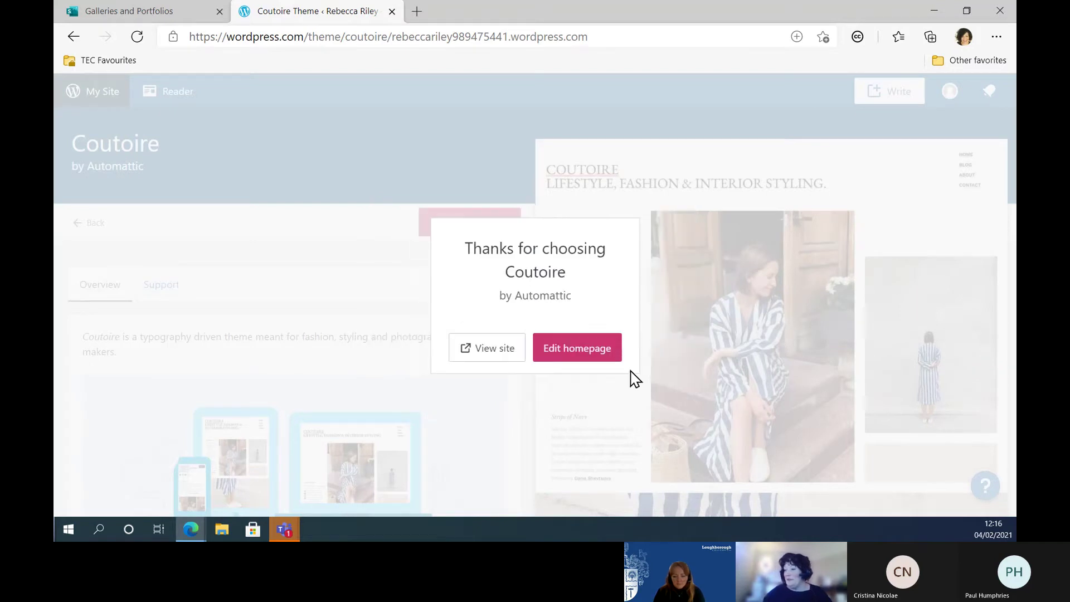
# Step: Open the site's homepage for editing and go through the four-page welcome guide to get started
pyautogui.click(577, 351)
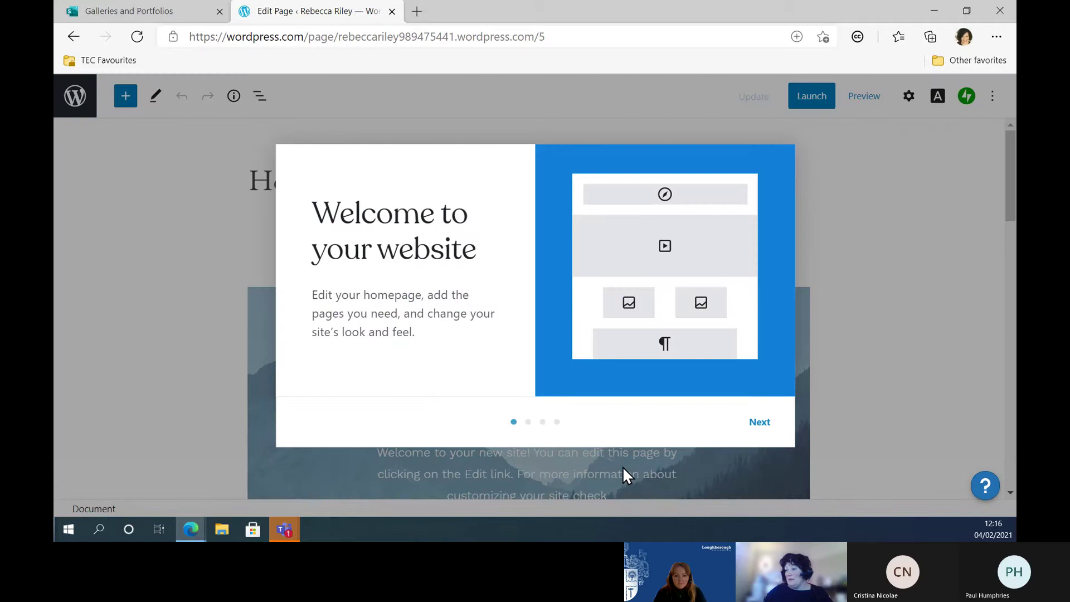
pyautogui.click(760, 424)
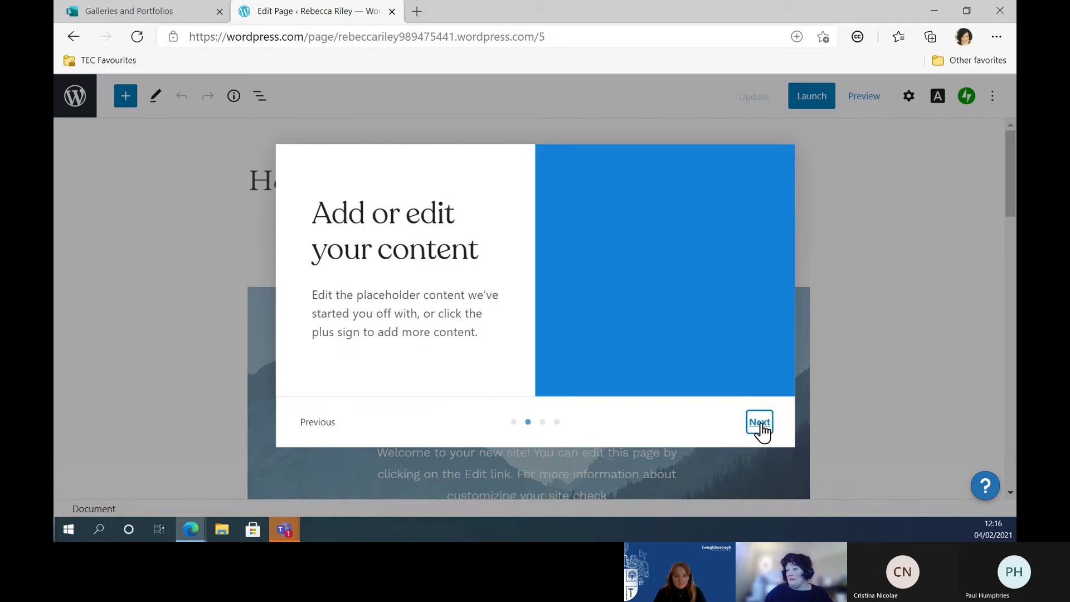
pyautogui.click(760, 424)
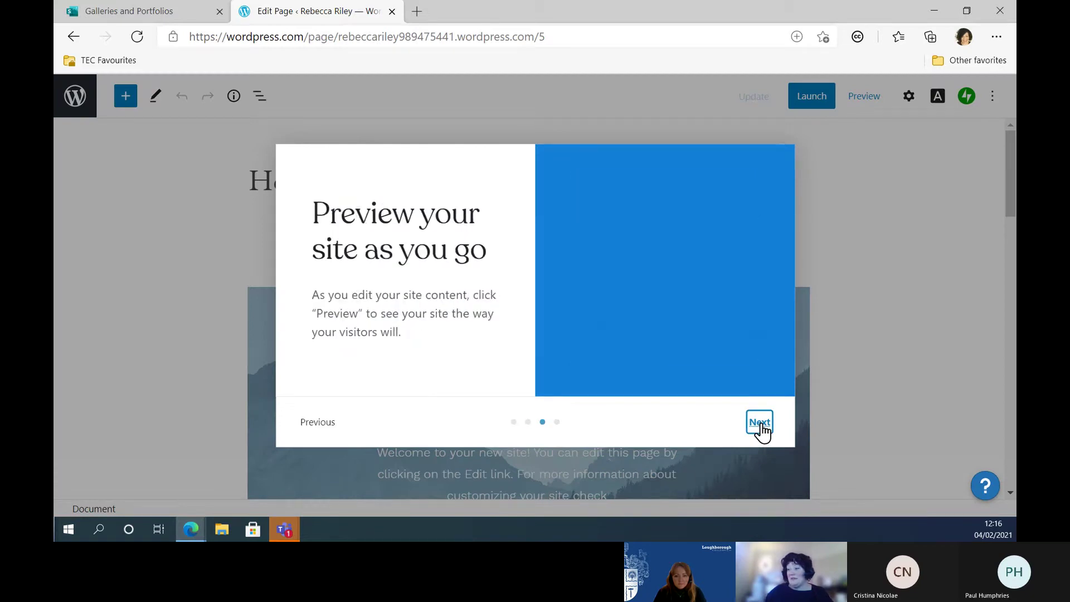
pyautogui.click(760, 424)
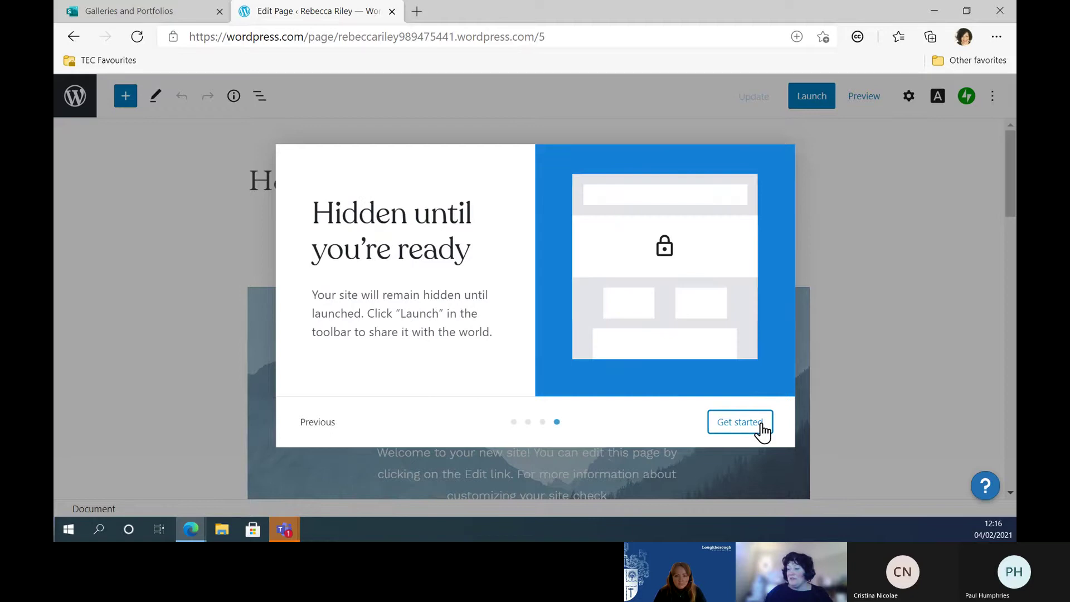
pyautogui.click(738, 423)
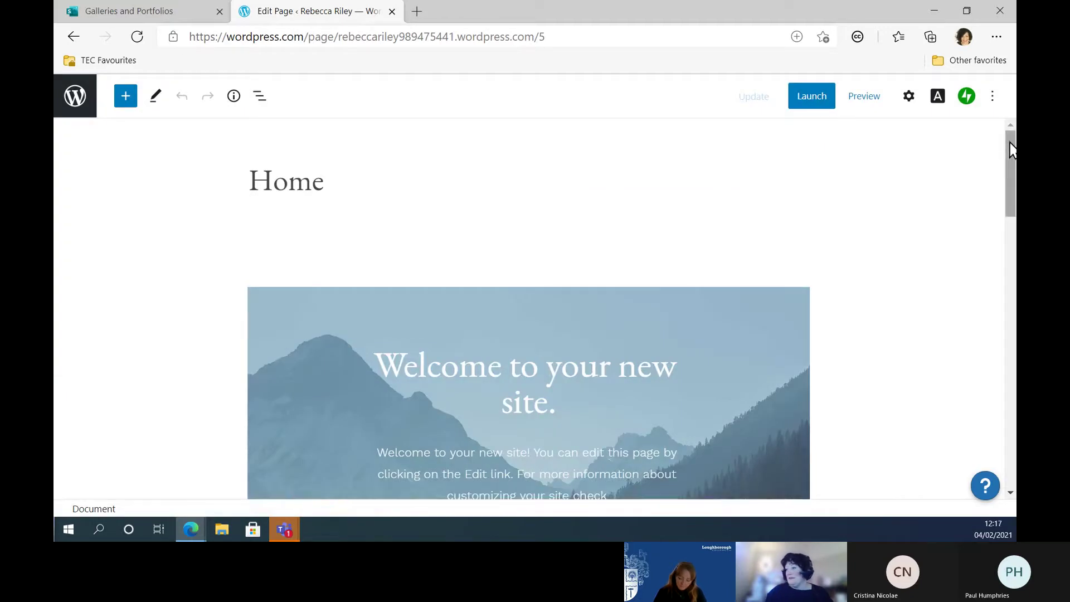
# Step: With the Edit tool active, replace the cover's welcome paragraph with "change text"
pyautogui.moveTo(1008, 147); pyautogui.dragTo(1011, 201)
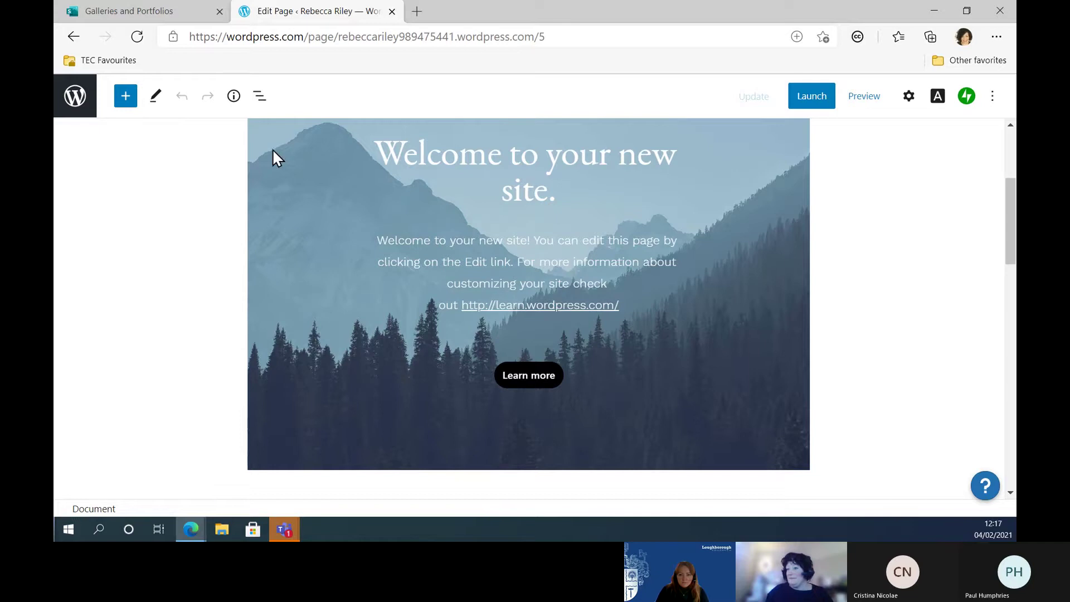
pyautogui.click(156, 99)
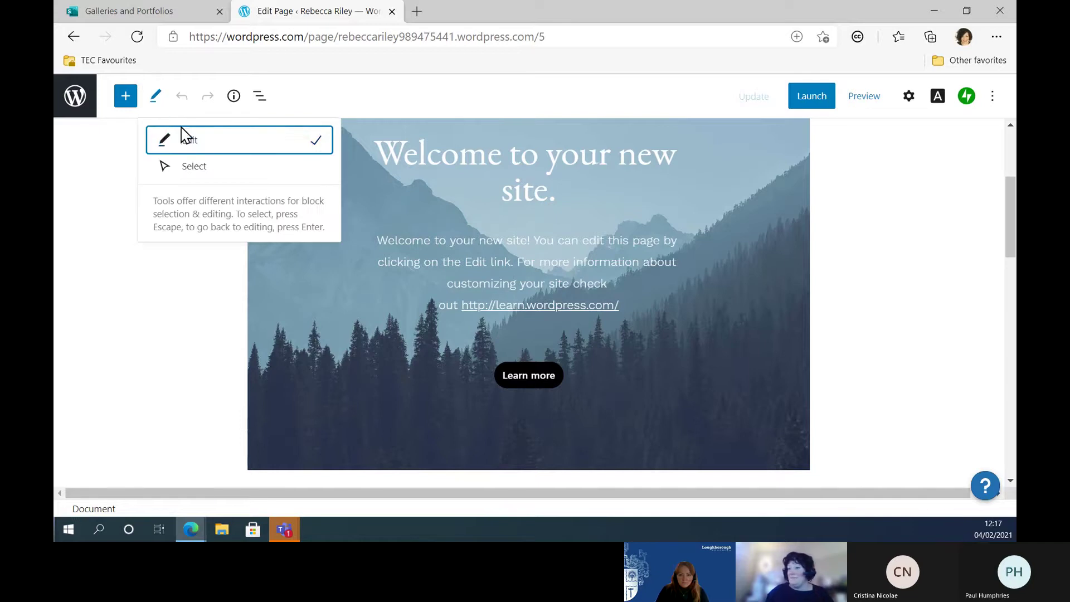
pyautogui.click(113, 203)
pyautogui.click(157, 99)
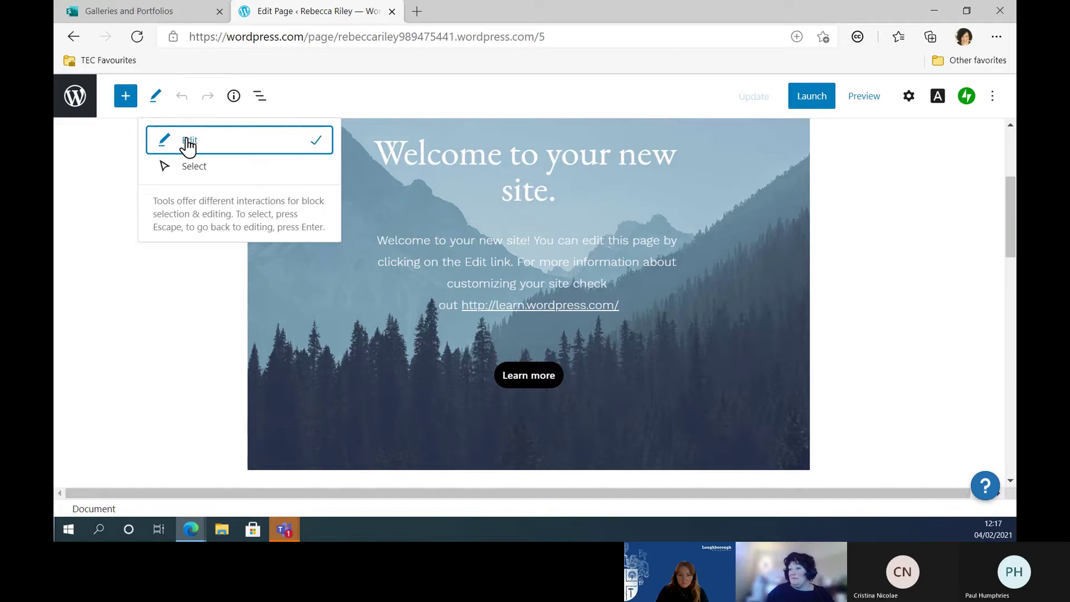
pyautogui.click(537, 241)
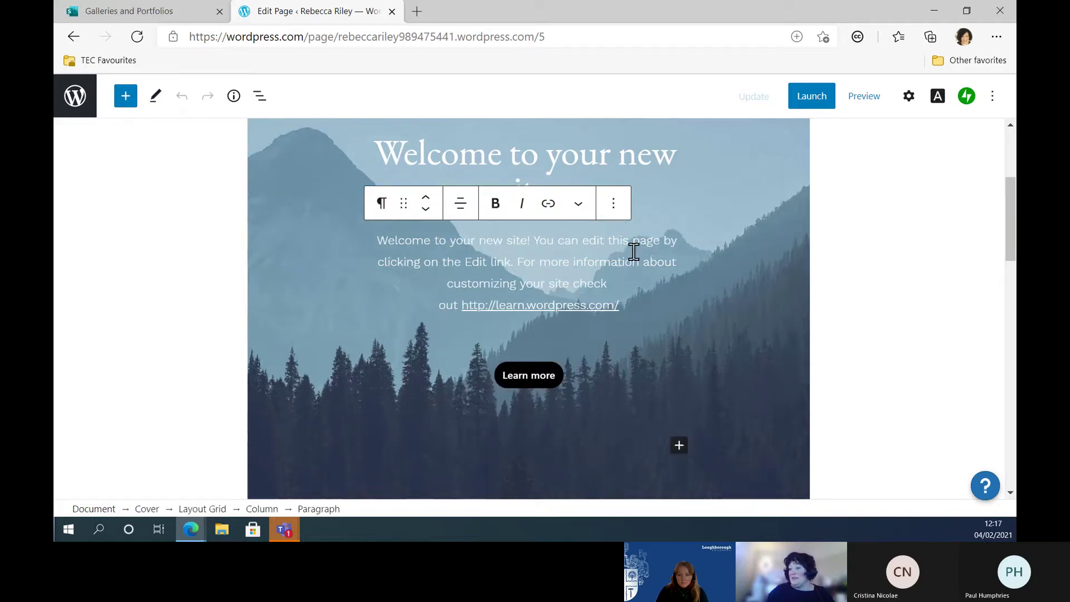
pyautogui.moveTo(620, 305); pyautogui.dragTo(448, 284)
pyautogui.moveTo(435, 248); pyautogui.dragTo(380, 235)
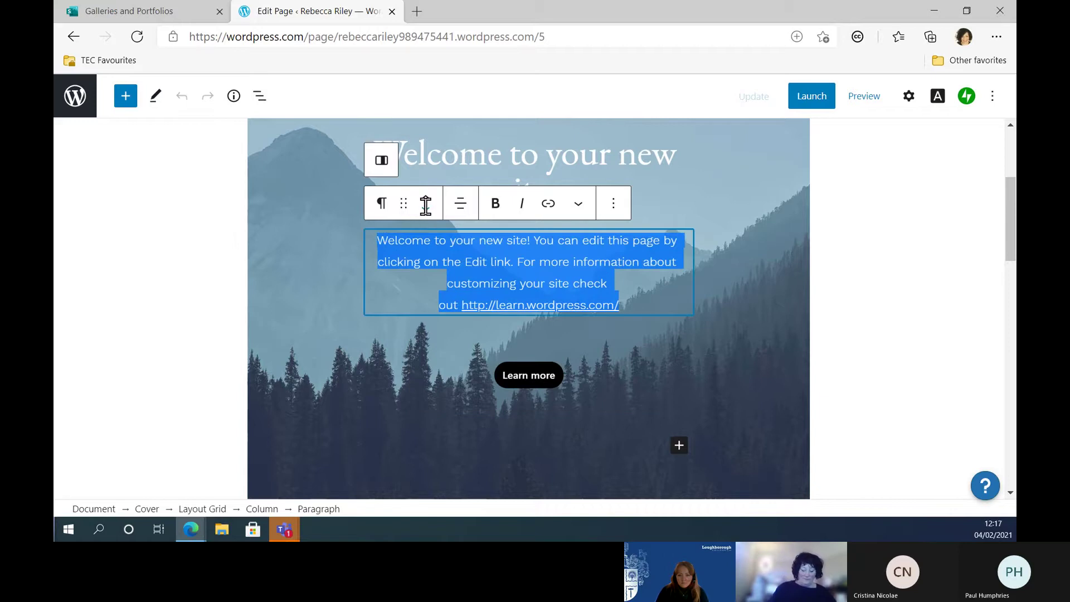
pyautogui.write('change text')
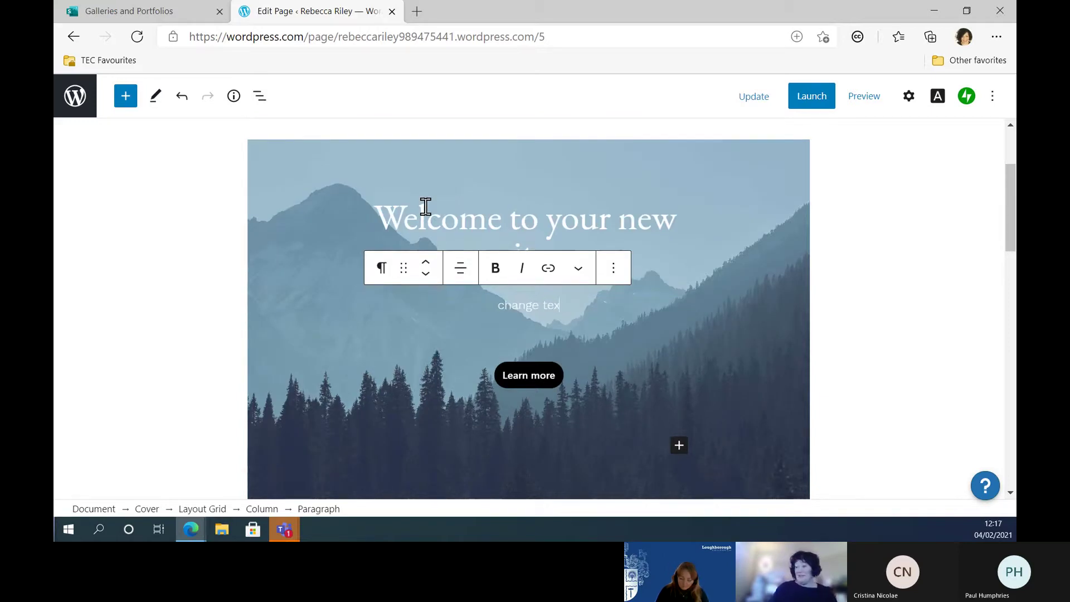
# Step: Replace the cover heading "Welcome to your new site." with the site owner's full name
pyautogui.click(467, 223)
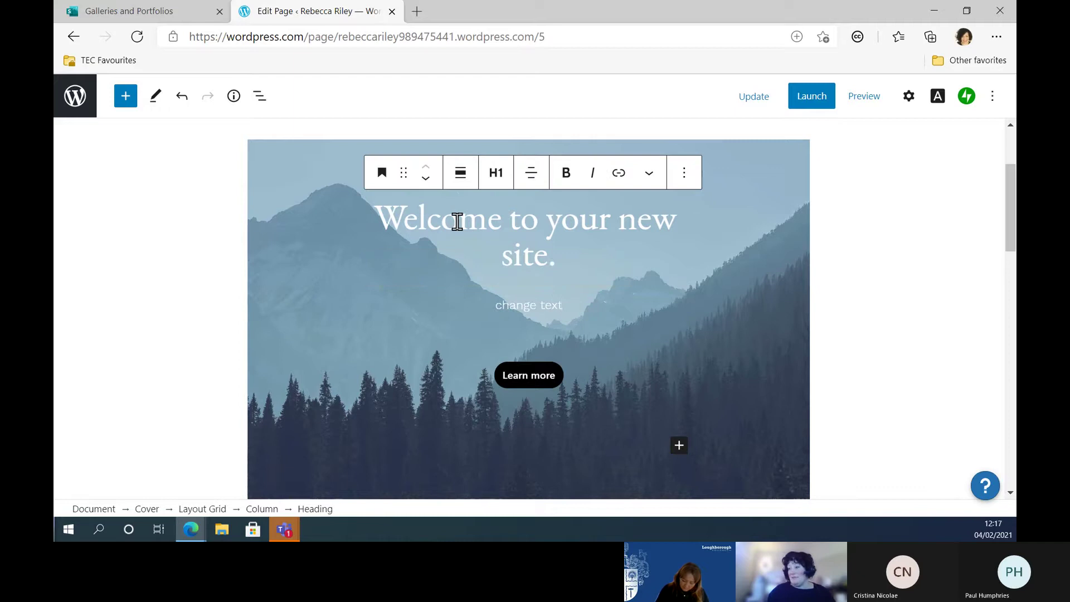
pyautogui.click(563, 257)
pyautogui.moveTo(564, 258); pyautogui.dragTo(383, 219)
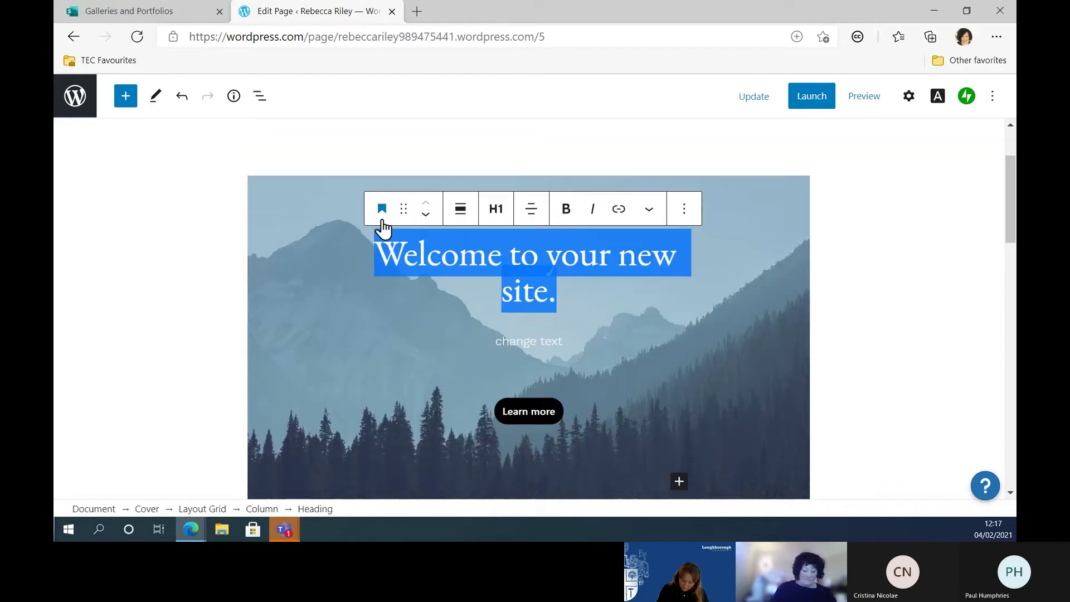
pyautogui.write('Rebecca Riley')
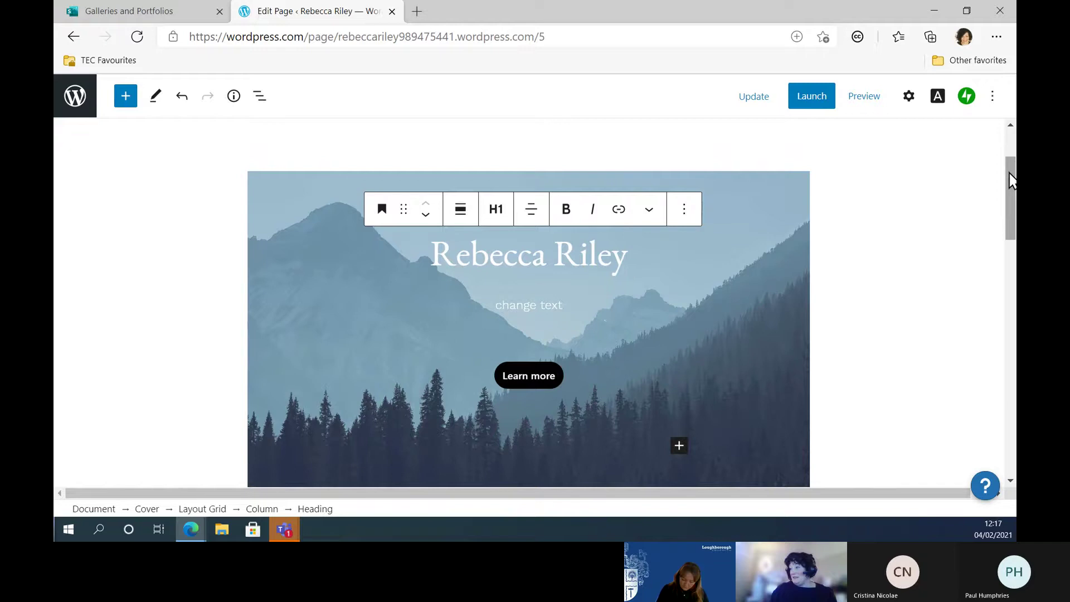
# Step: Preview the edited homepage in desktop view and look over its header, cover and latest blog posts
pyautogui.moveTo(1012, 179); pyautogui.dragTo(1005, 145)
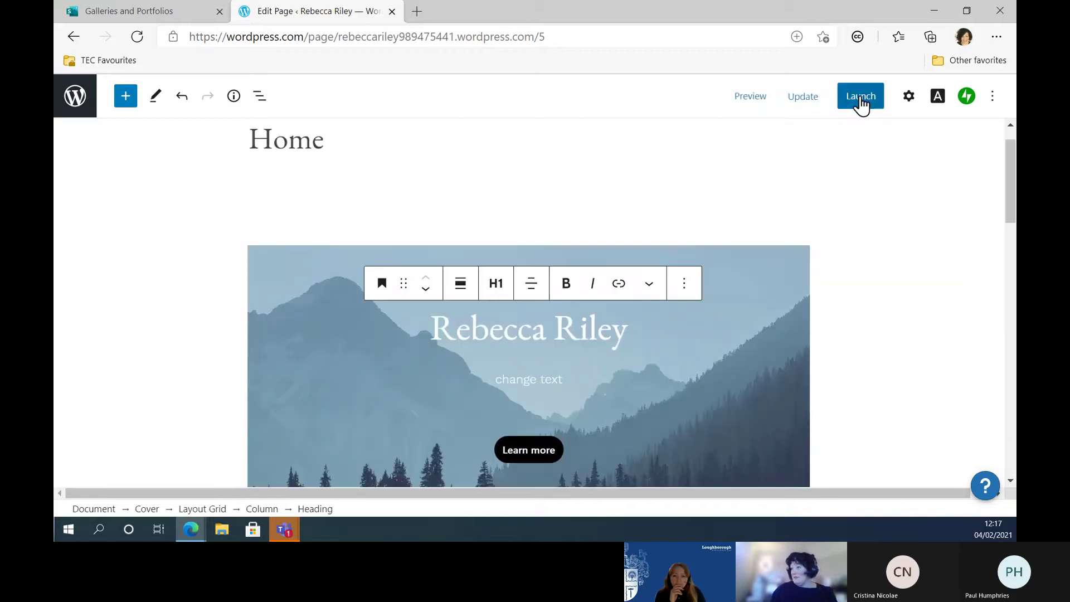
pyautogui.click(748, 99)
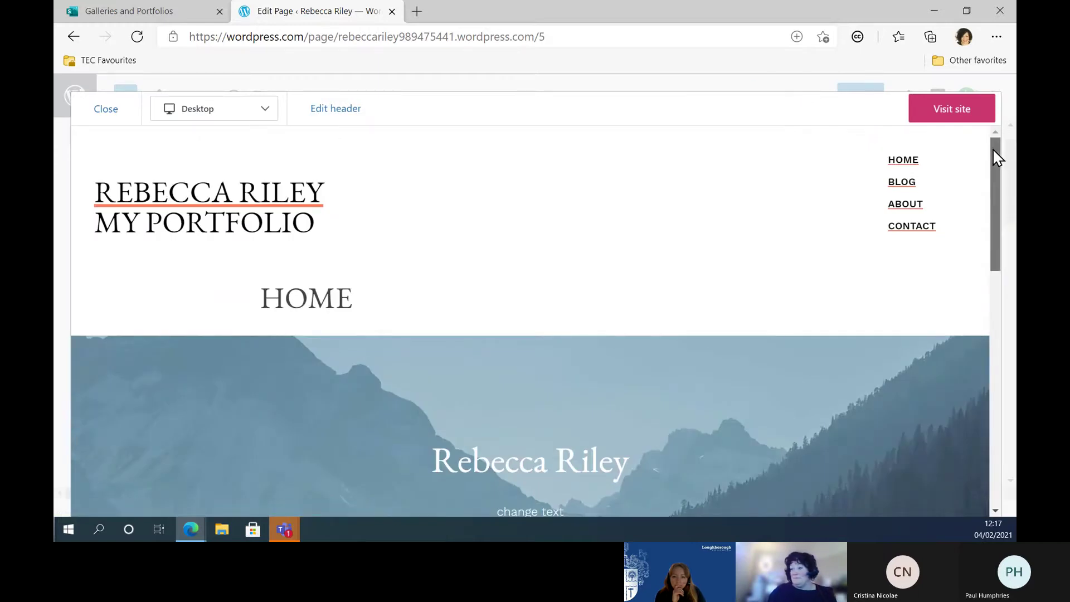
pyautogui.moveTo(1001, 160); pyautogui.dragTo(998, 303)
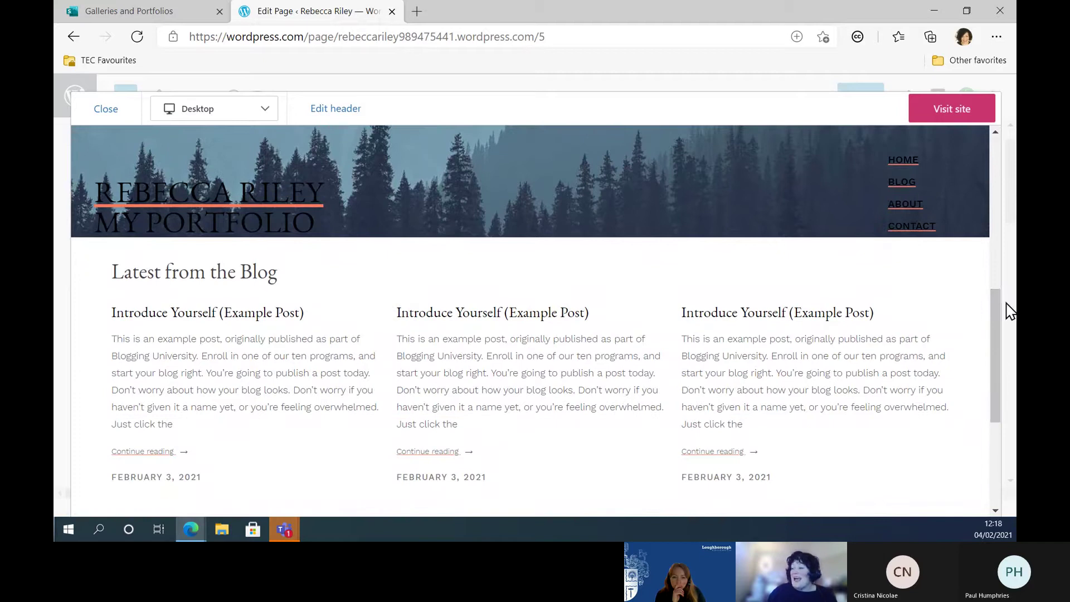
pyautogui.moveTo(998, 312); pyautogui.dragTo(1001, 128)
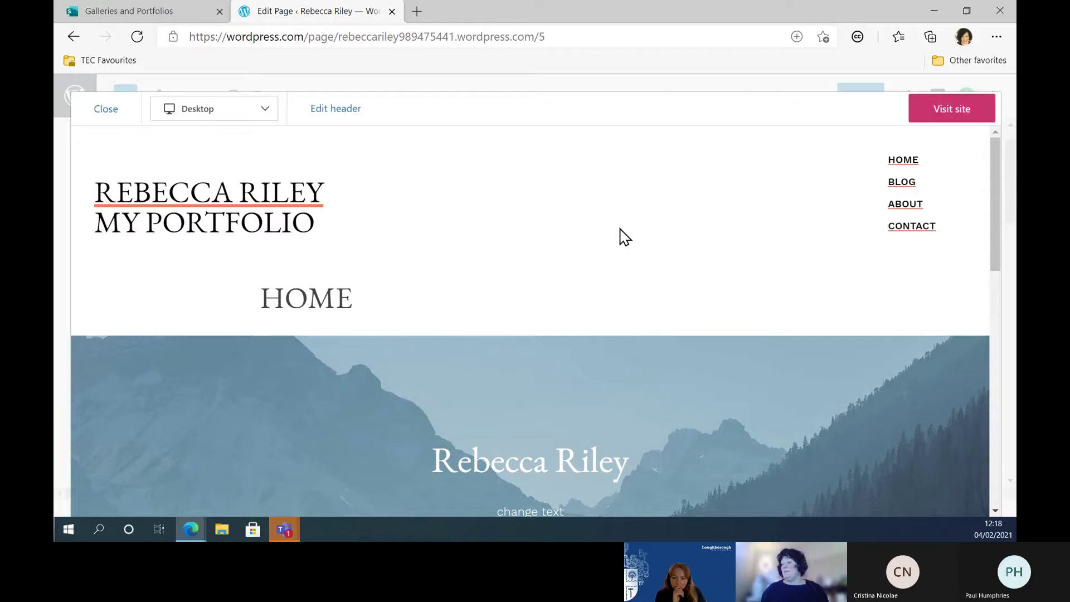
pyautogui.scroll(-1, 1003, 170)
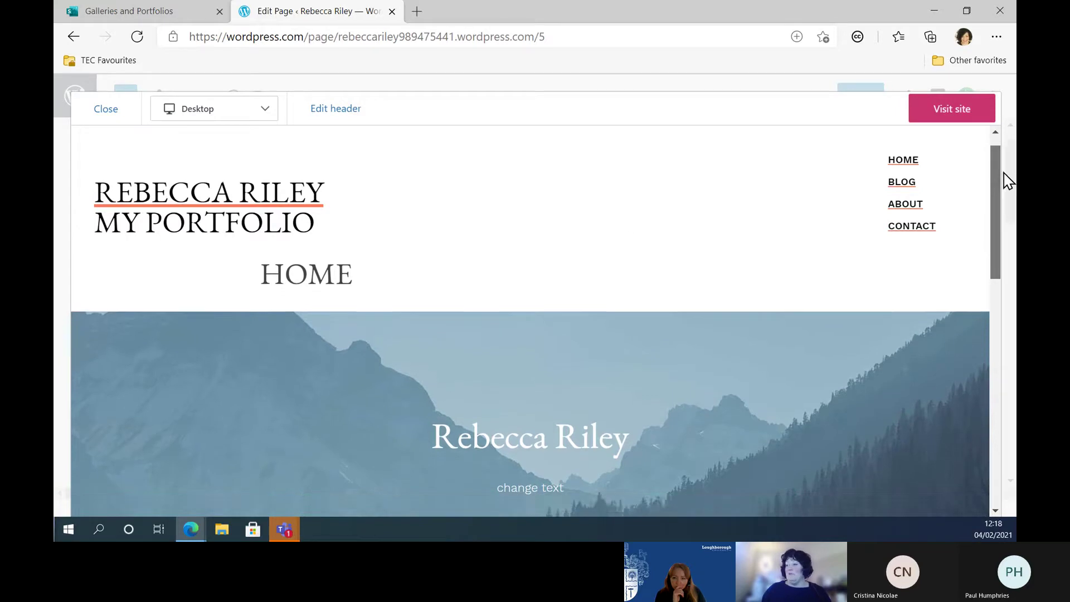
pyautogui.scroll(1, 1007, 167)
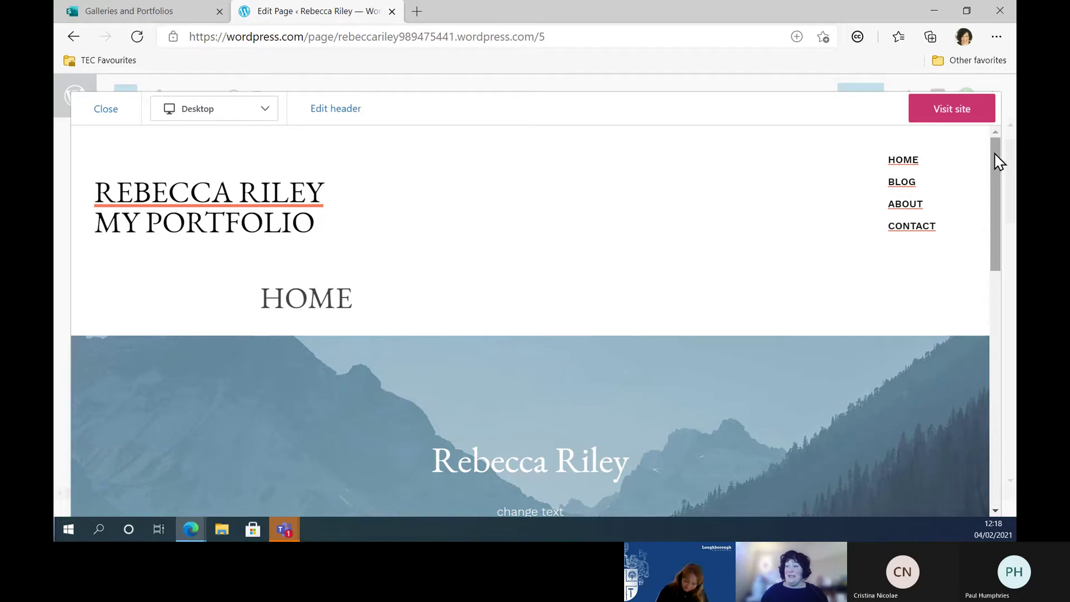
# Step: Close the WordPress editor without saving and return to the WORDPRESS.com section of the Sway page
pyautogui.click(392, 11)
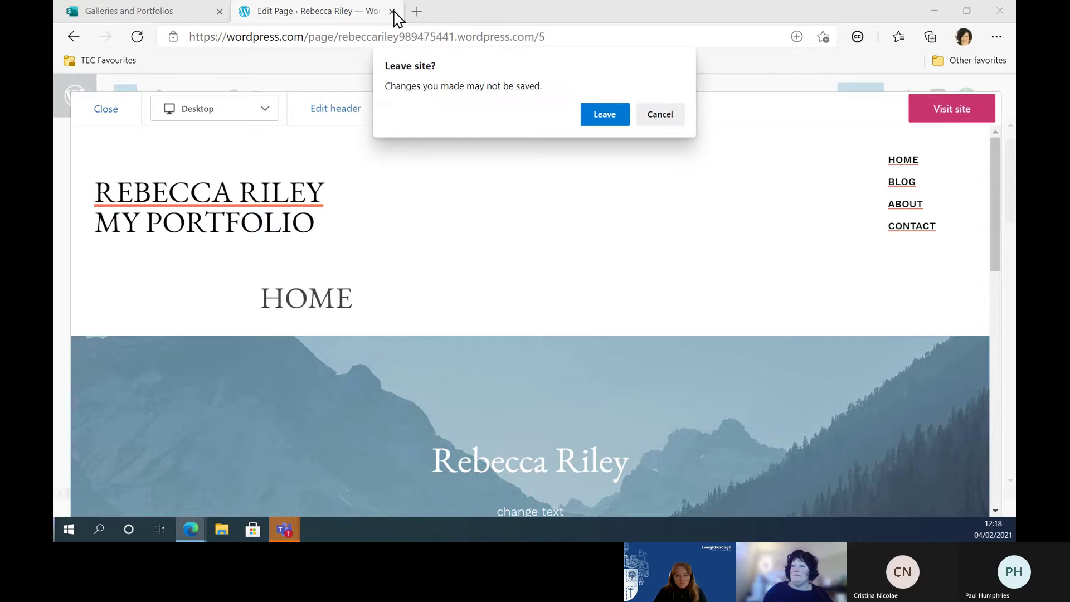
pyautogui.click(615, 117)
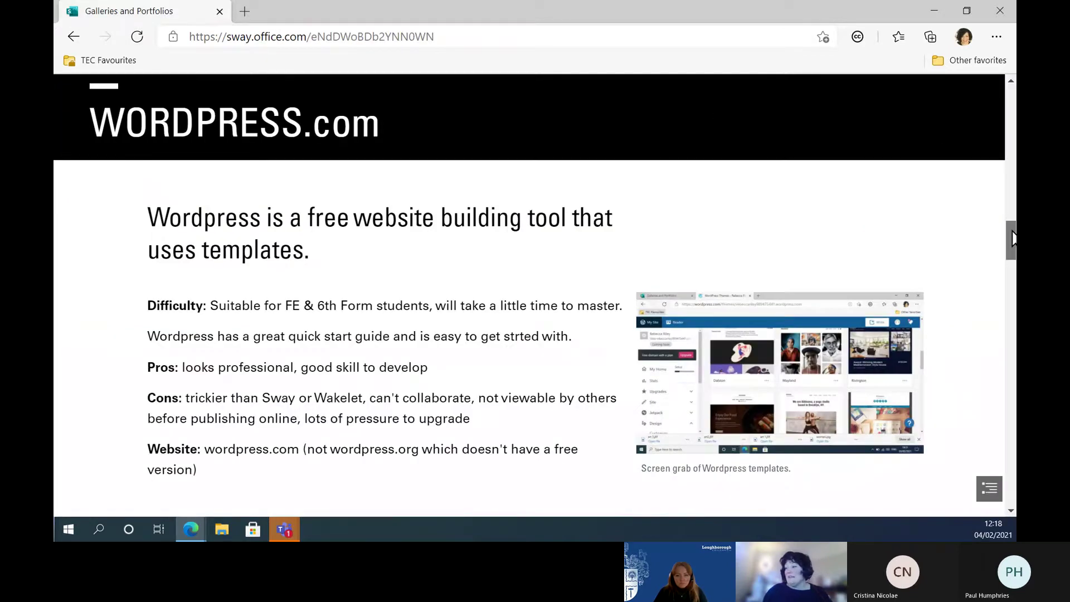
pyautogui.scroll(3, 1011, 234)
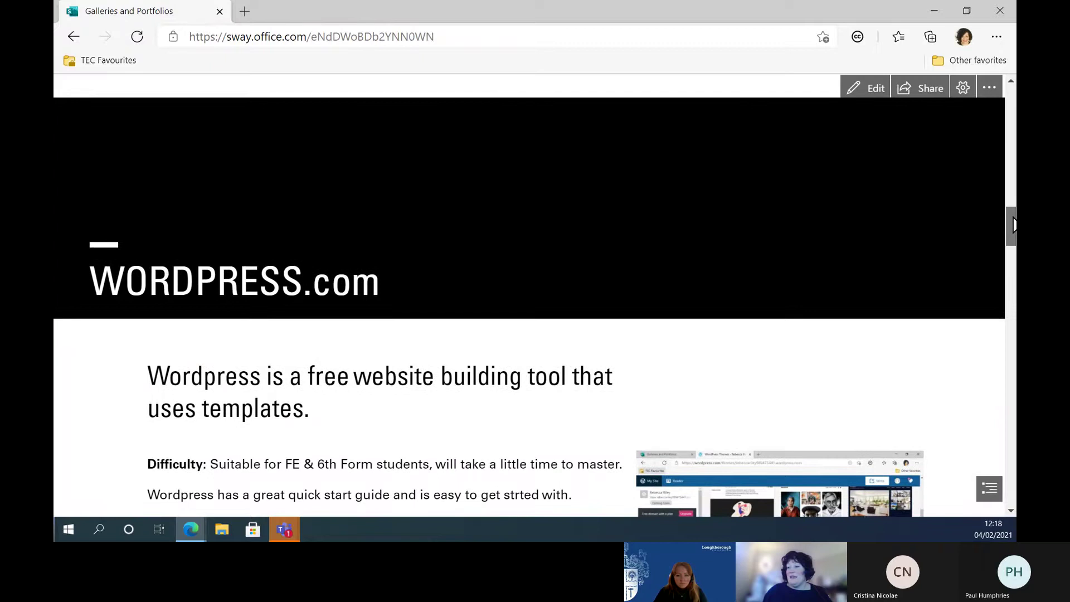
pyautogui.moveTo(1012, 224); pyautogui.dragTo(1013, 233)
pyautogui.scroll(-1, 1013, 234)
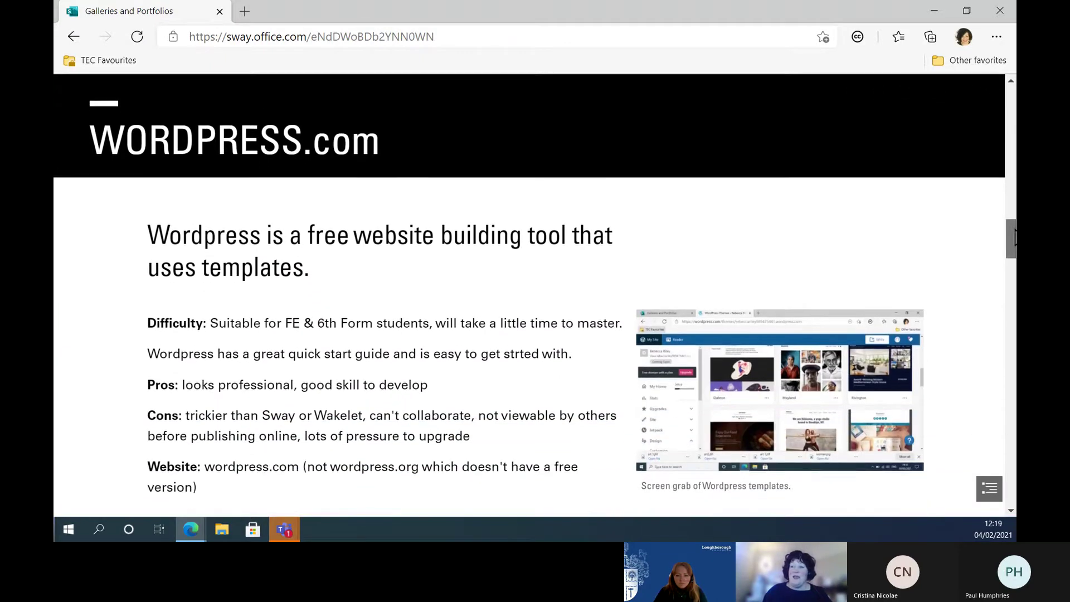
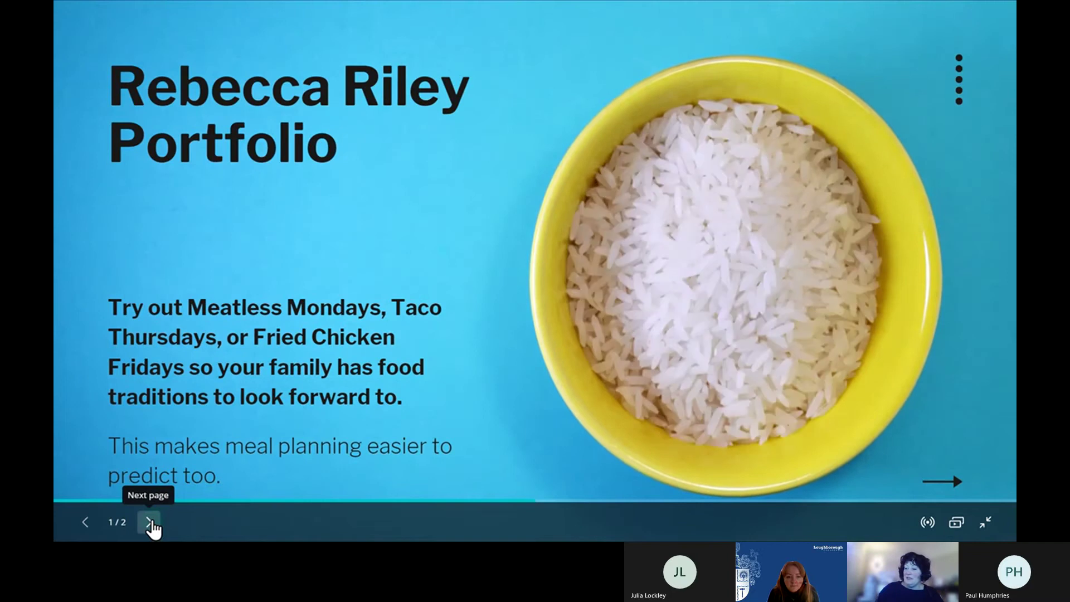
# Step: Show the Identity page of the Canva portfolio presentation and exit full-screen presenting
pyautogui.click(149, 522)
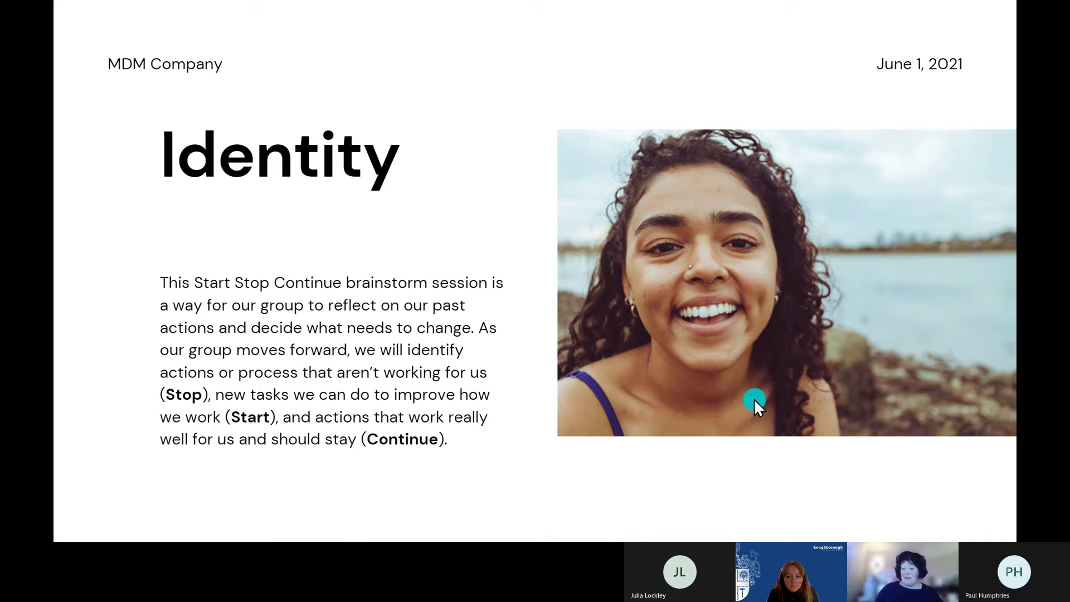
pyautogui.press('Escape')
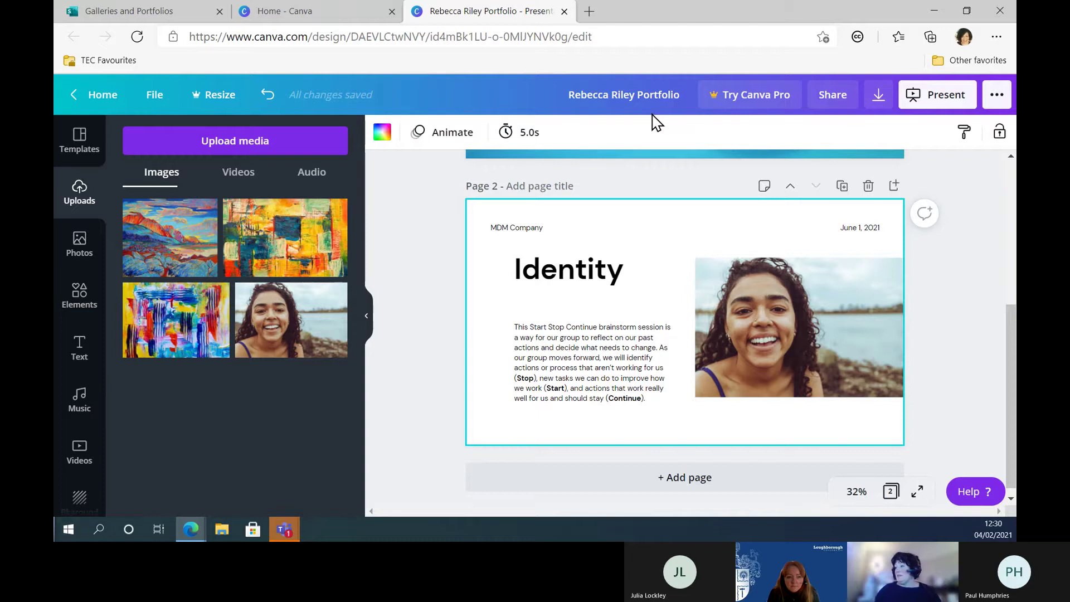
# Step: Check the portfolio's sharing options for editing, and copy the view-only link for the standard presentation
pyautogui.click(835, 101)
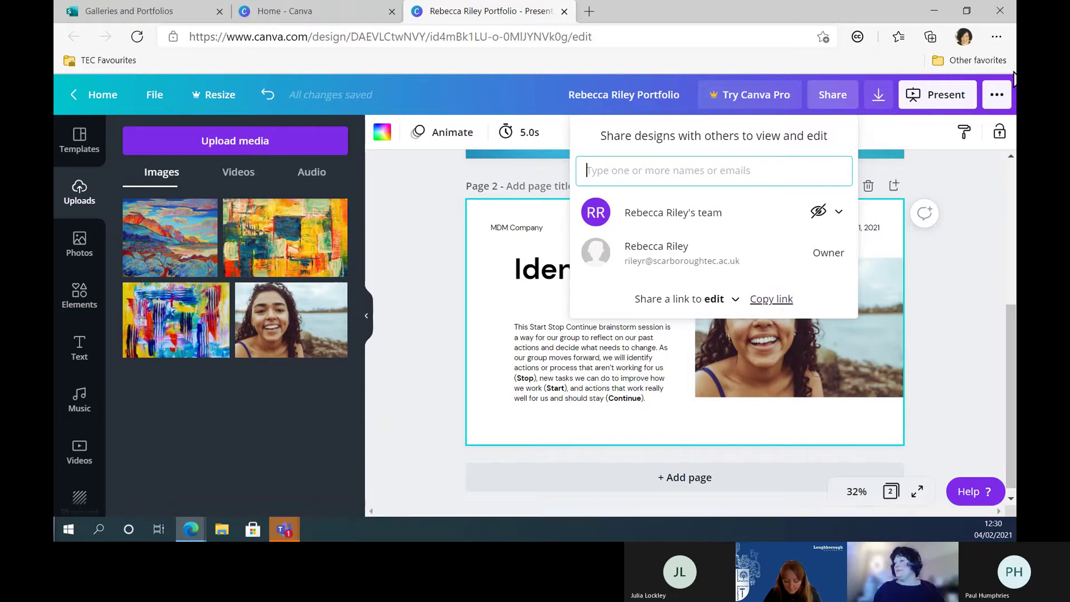
pyautogui.click(946, 98)
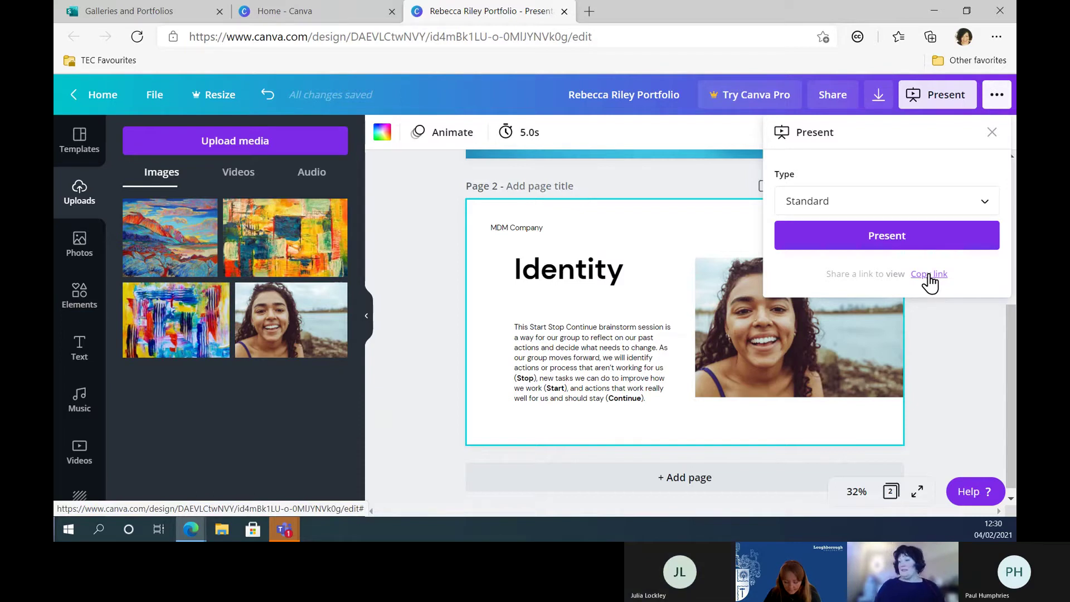
pyautogui.click(930, 281)
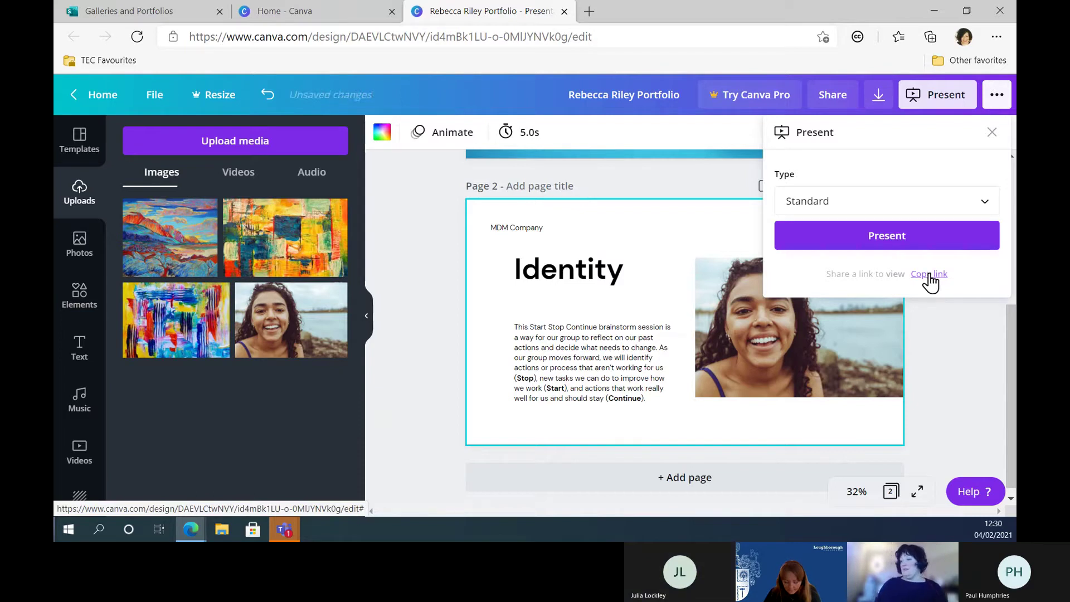
pyautogui.click(946, 322)
pyautogui.click(946, 322)
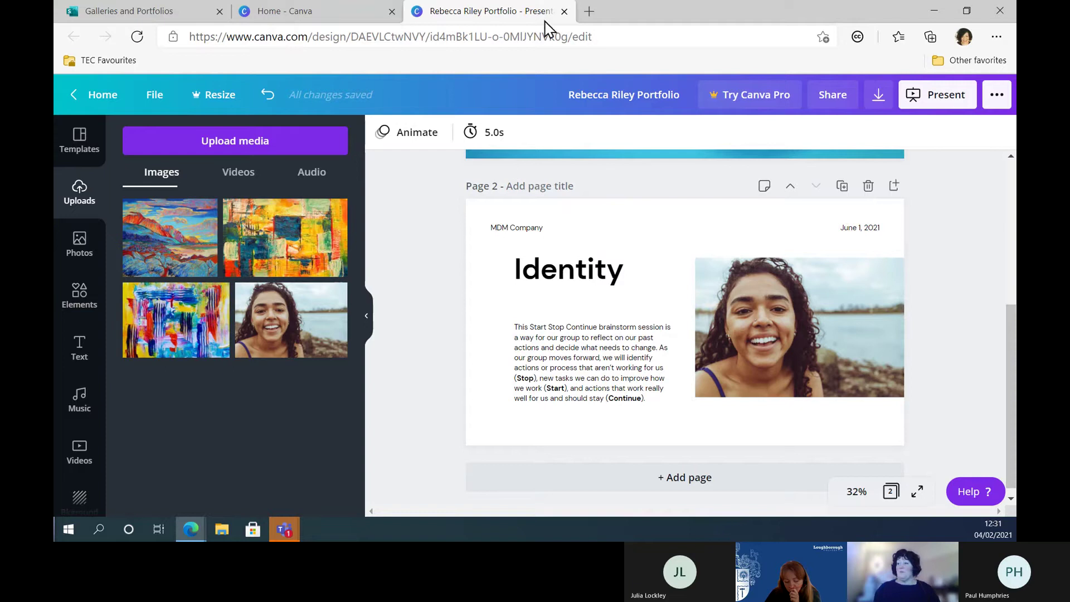
# Step: Close the Canva design and home page, and bring up the SWAY section of the Galleries and Portfolios page
pyautogui.click(564, 11)
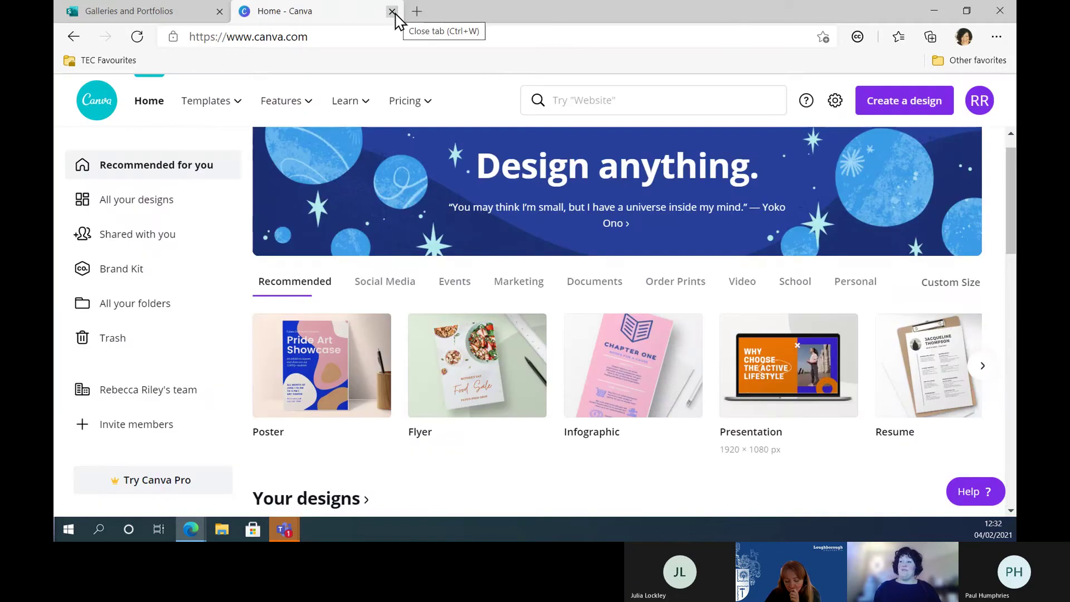
pyautogui.click(393, 12)
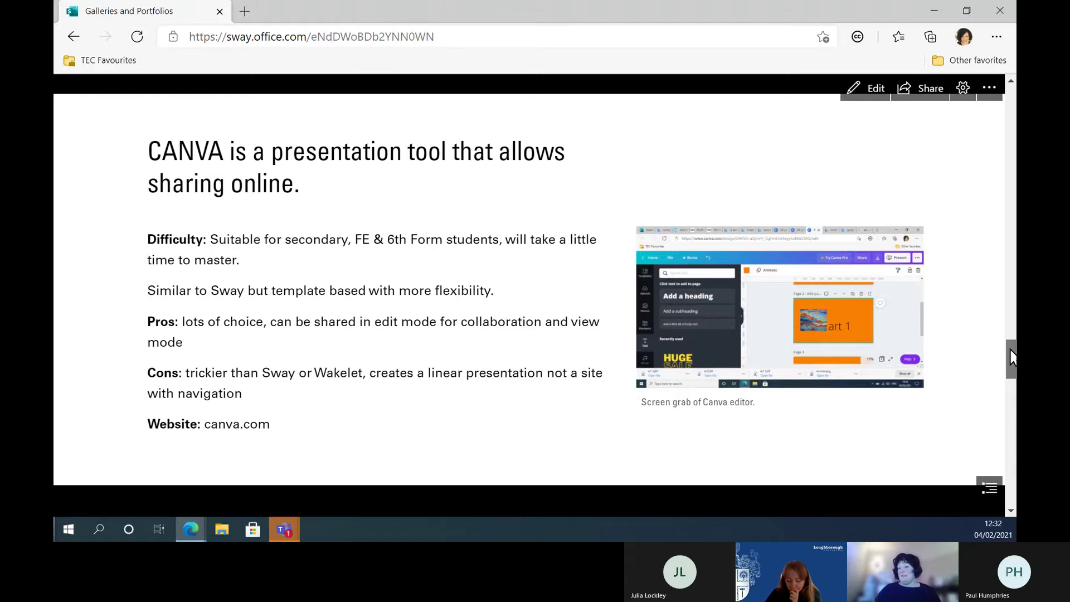
pyautogui.moveTo(1010, 357); pyautogui.dragTo(1008, 399)
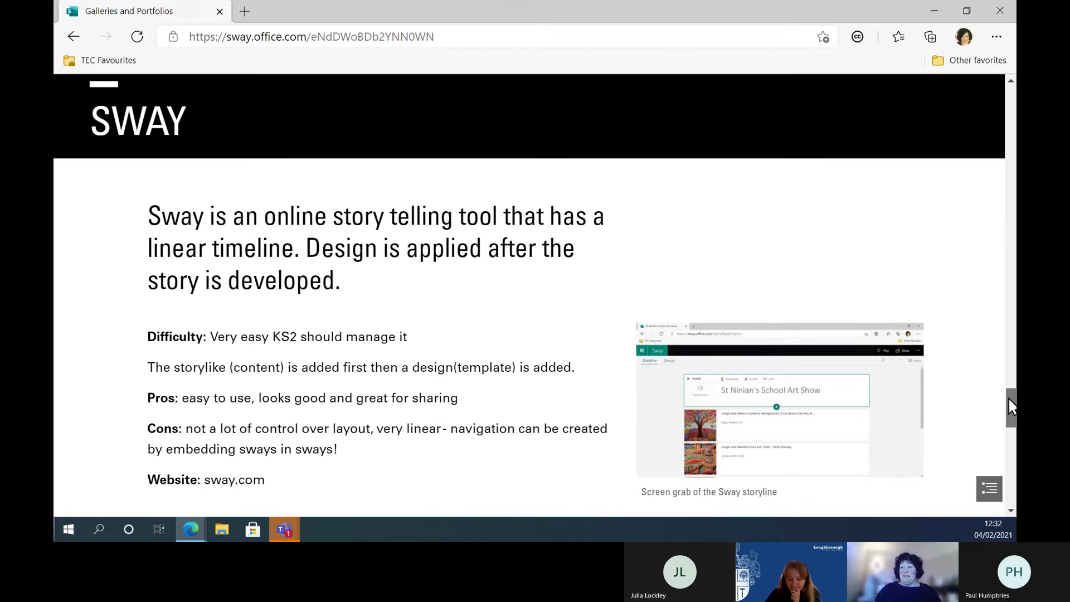
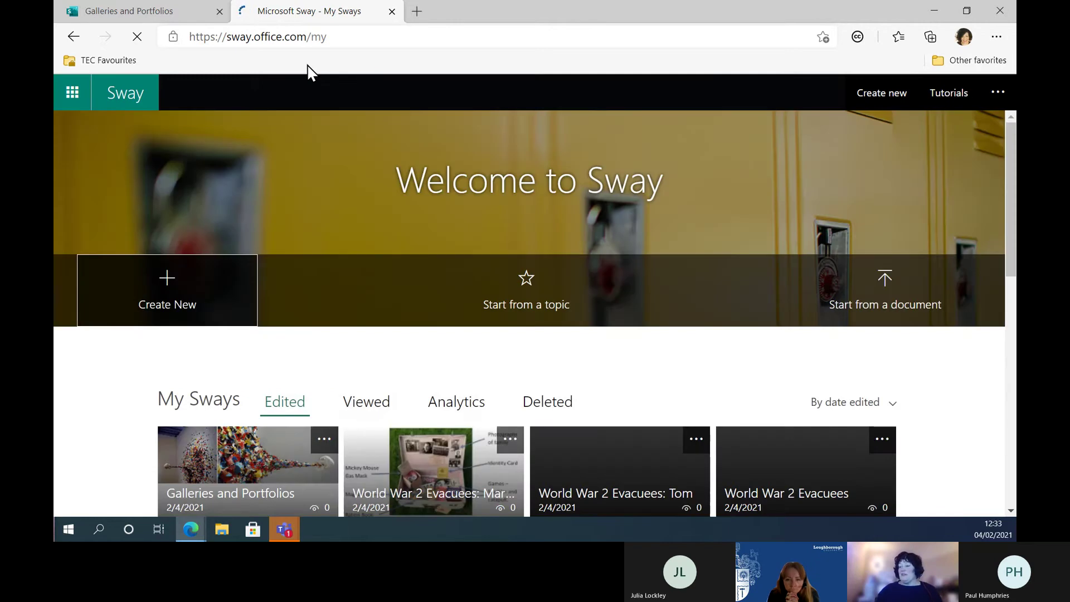
# Step: Open the original World War 2 Evacuees sway from My Sways and look through its storyline sections
pyautogui.scroll(-4, 1007, 156)
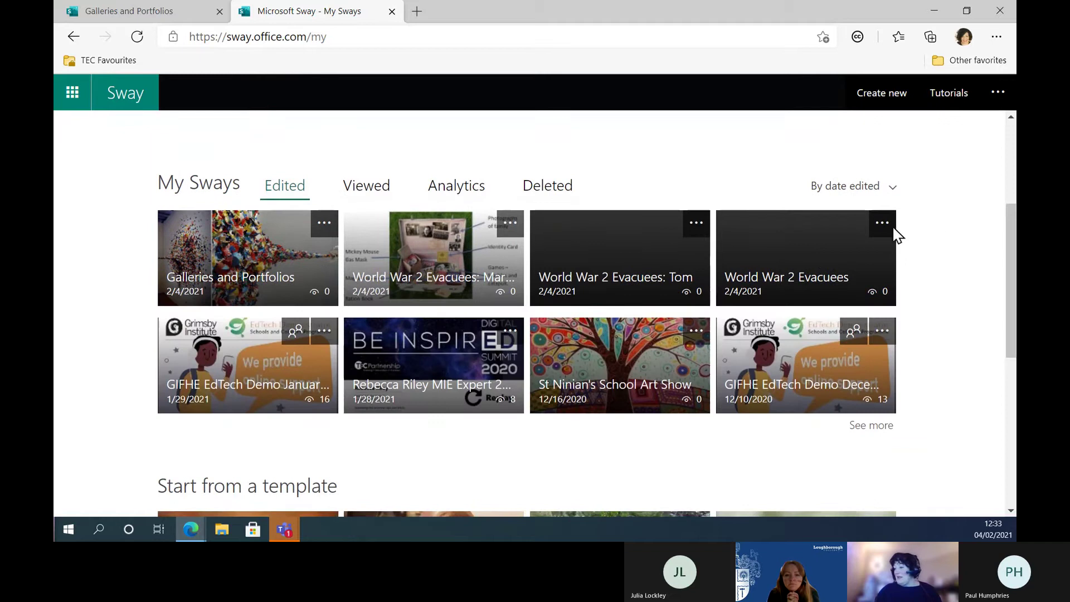
pyautogui.click(820, 258)
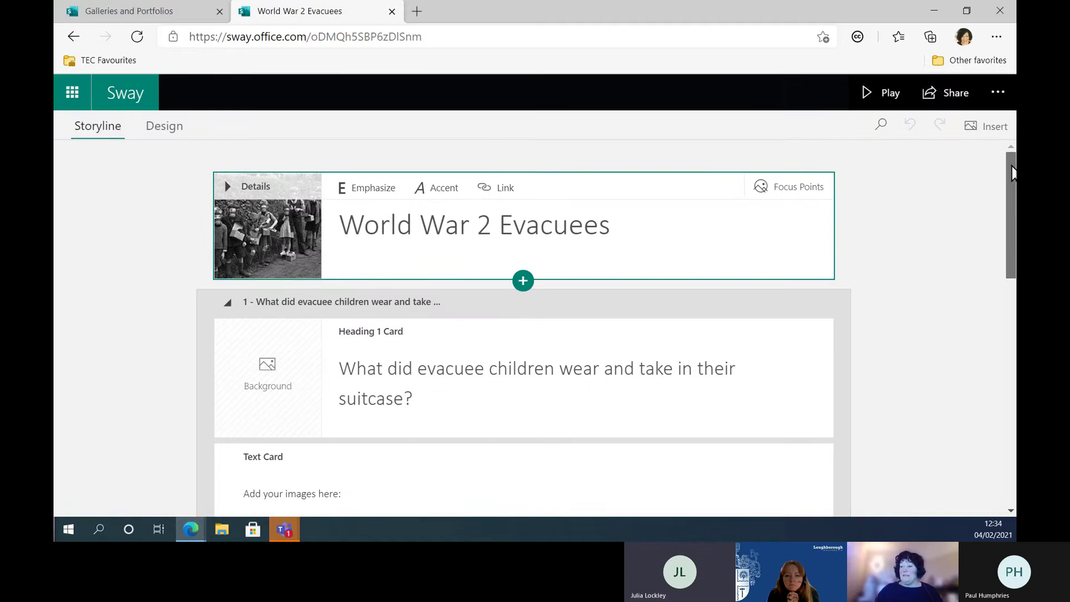
pyautogui.scroll(-3, 1011, 173)
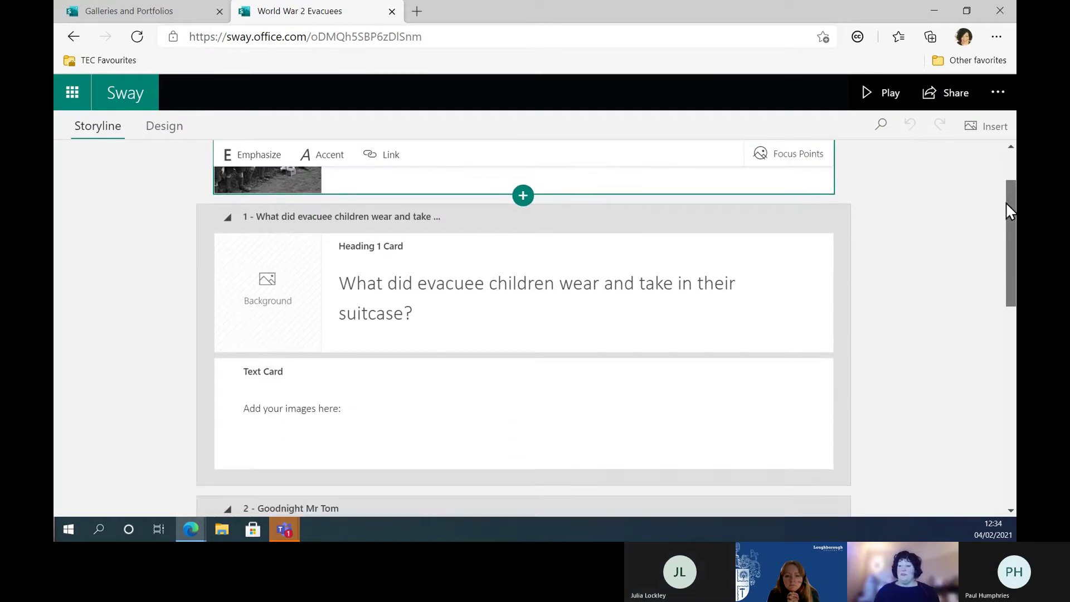
pyautogui.scroll(-6, 1009, 211)
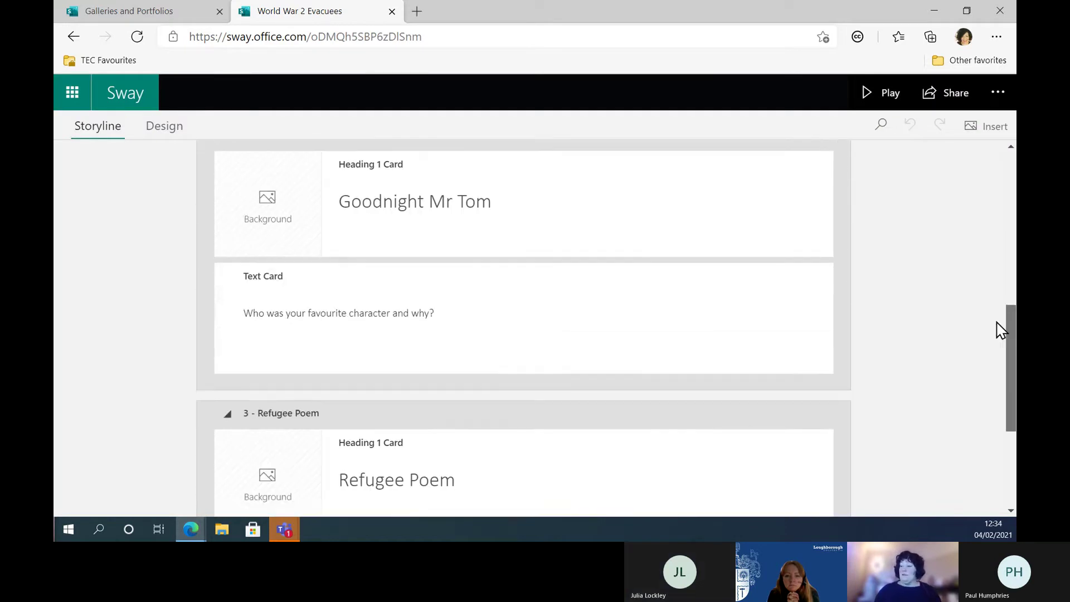
pyautogui.moveTo(1001, 330); pyautogui.dragTo(1010, 172)
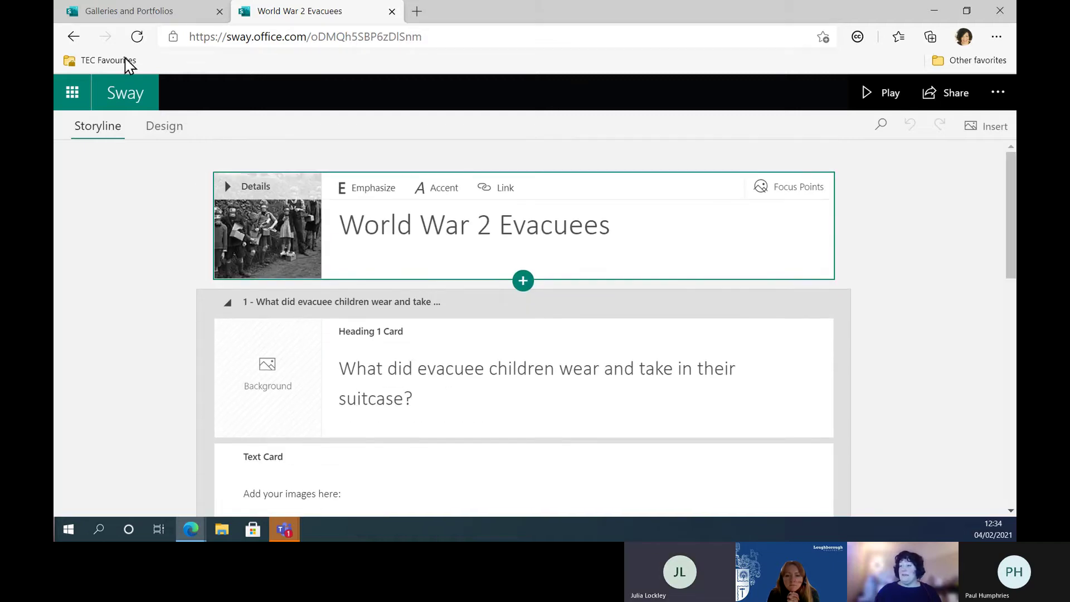
# Step: Return to My Sways and open the student's World War 2 Evacuees copy with the suitcase thumbnail
pyautogui.click(73, 37)
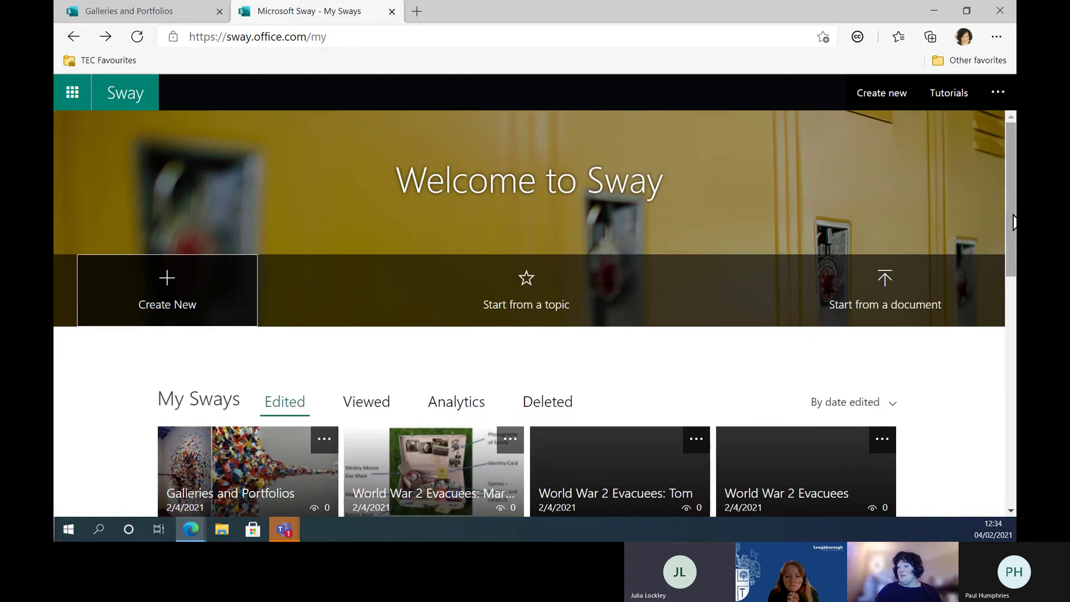
pyautogui.moveTo(1013, 222); pyautogui.dragTo(1013, 311)
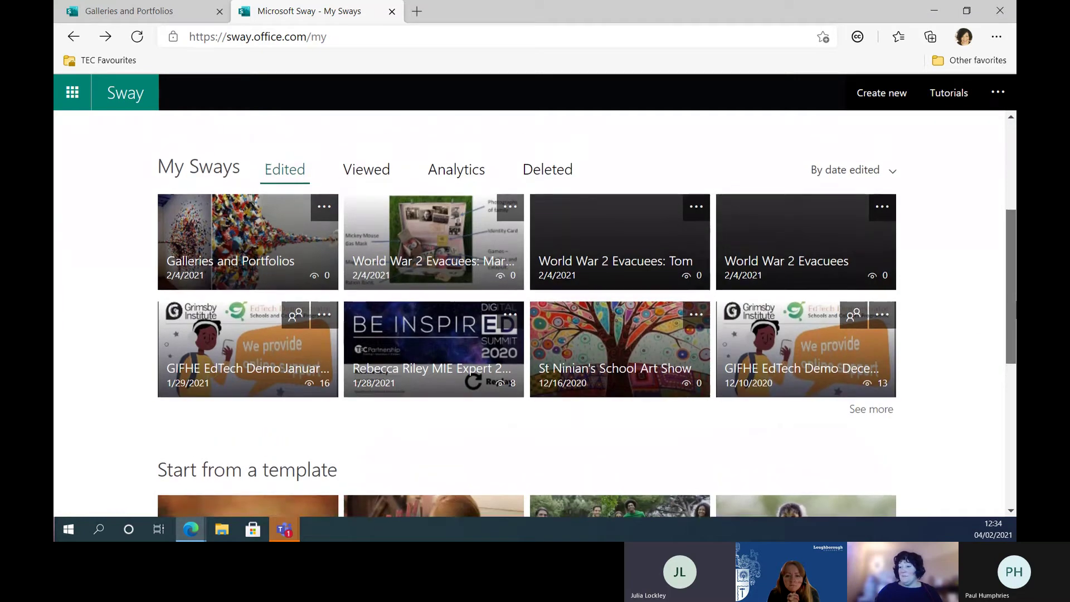
pyautogui.click(456, 260)
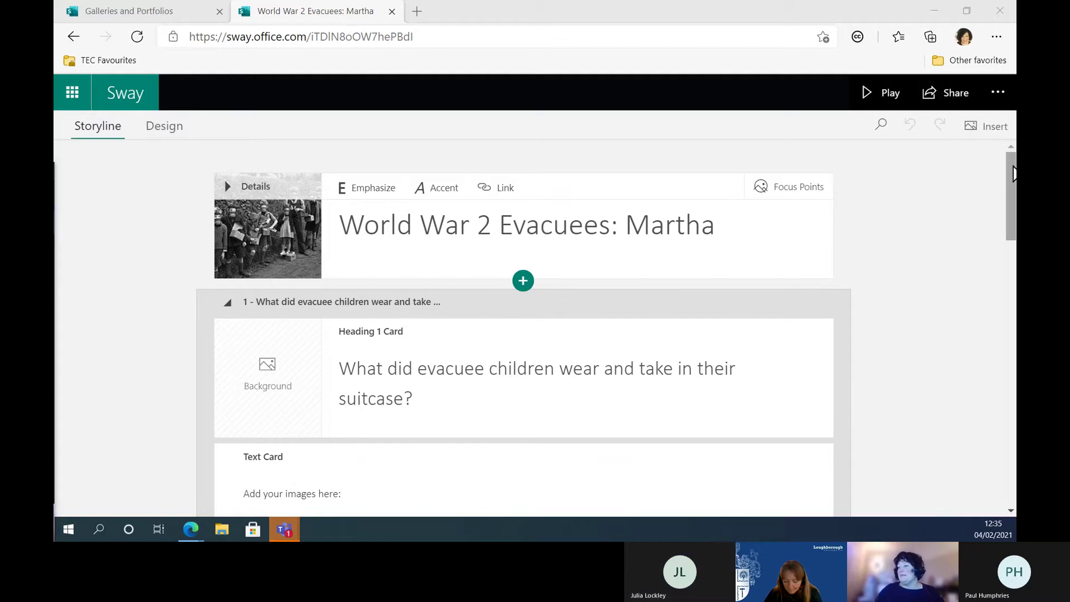
pyautogui.moveTo(1011, 173)
pyautogui.mouseDown()
pyautogui.moveTo(1011, 186)
pyautogui.moveTo(1012, 171)
pyautogui.mouseUp()
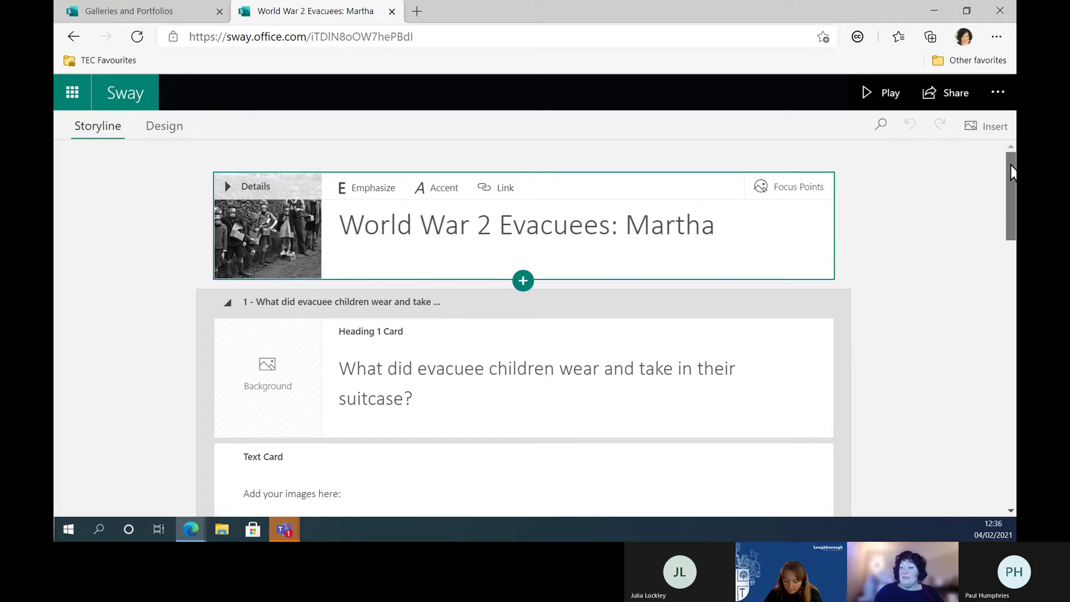
pyautogui.moveTo(1012, 171)
pyautogui.mouseDown()
pyautogui.moveTo(1008, 212)
pyautogui.moveTo(1012, 173)
pyautogui.mouseUp()
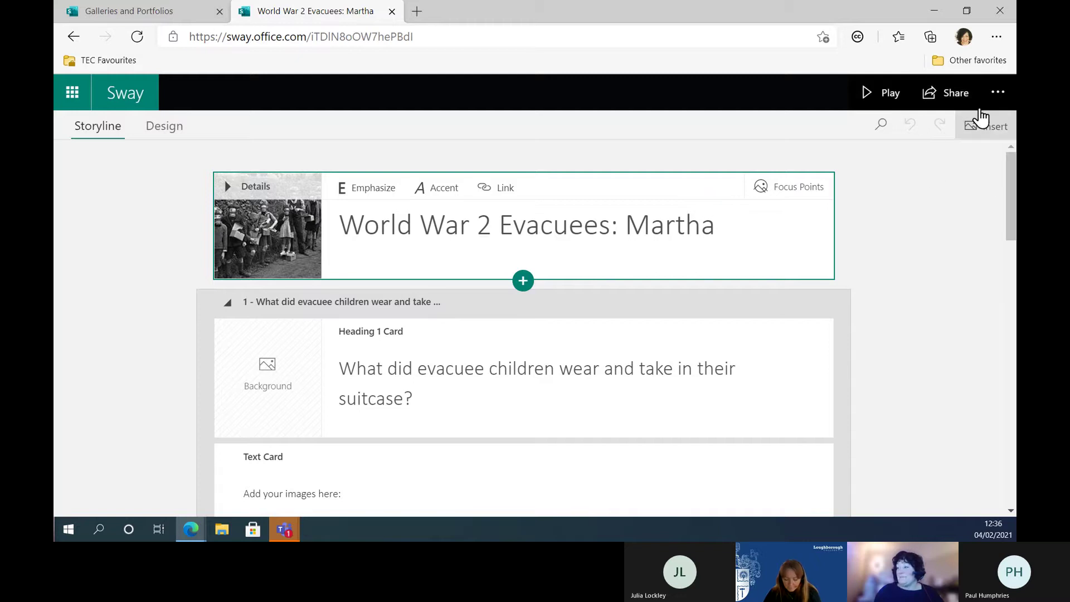
# Step: Check the student sway's sharing options, and look through the image cards in its first section
pyautogui.click(960, 103)
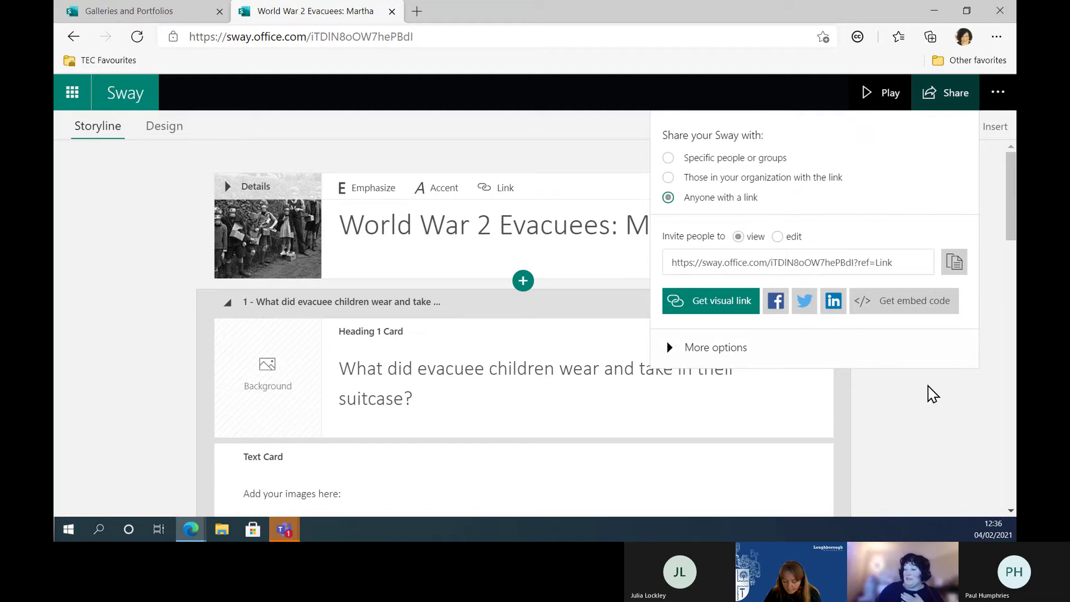
pyautogui.click(852, 389)
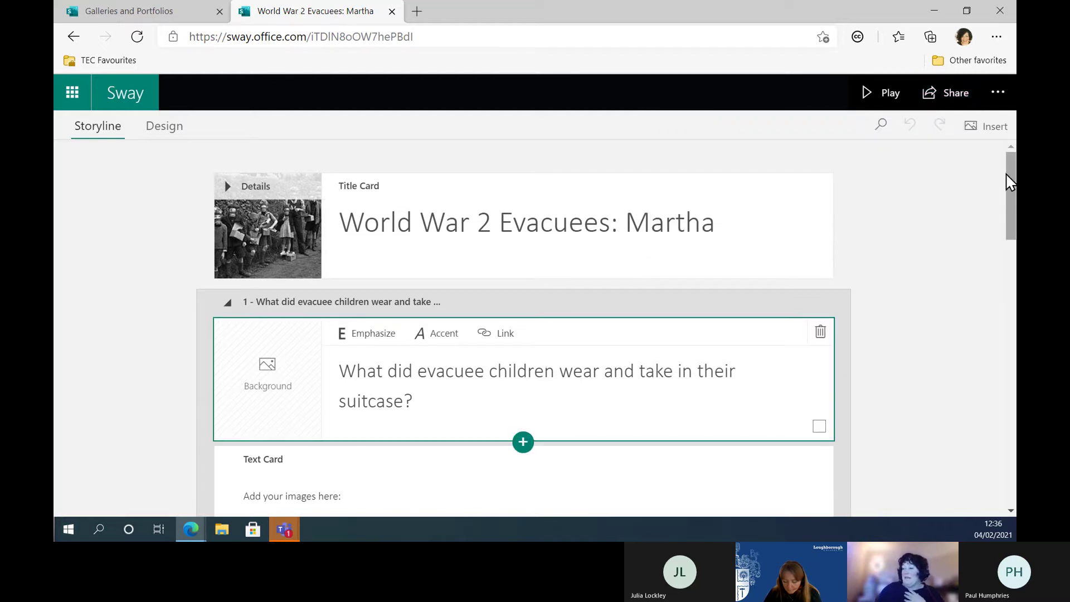
pyautogui.scroll(-3, 1011, 209)
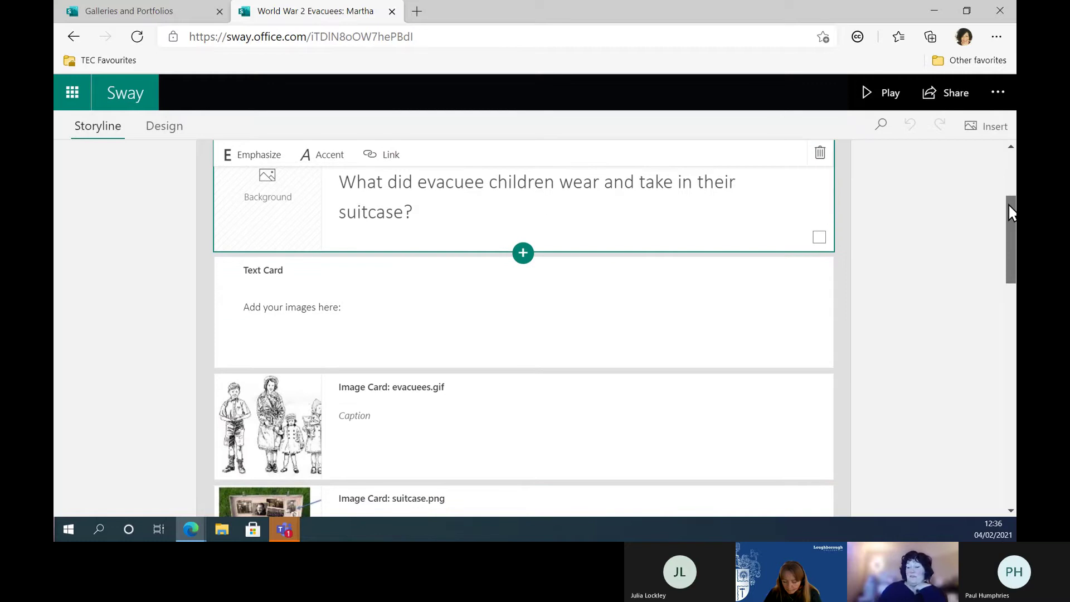
pyautogui.moveTo(1008, 205); pyautogui.dragTo(1005, 243)
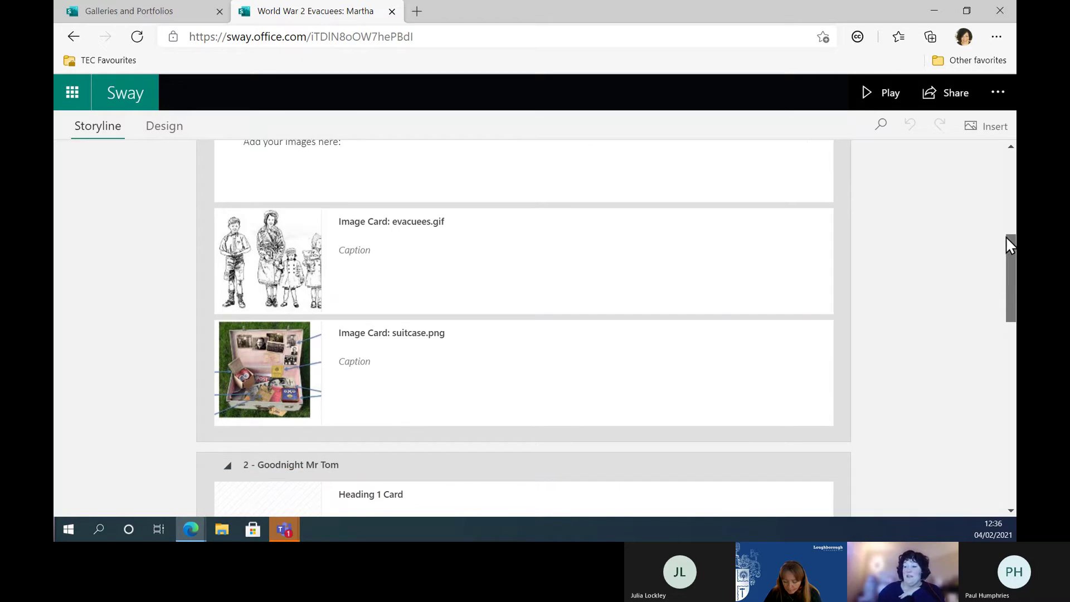
pyautogui.scroll(3, 1009, 246)
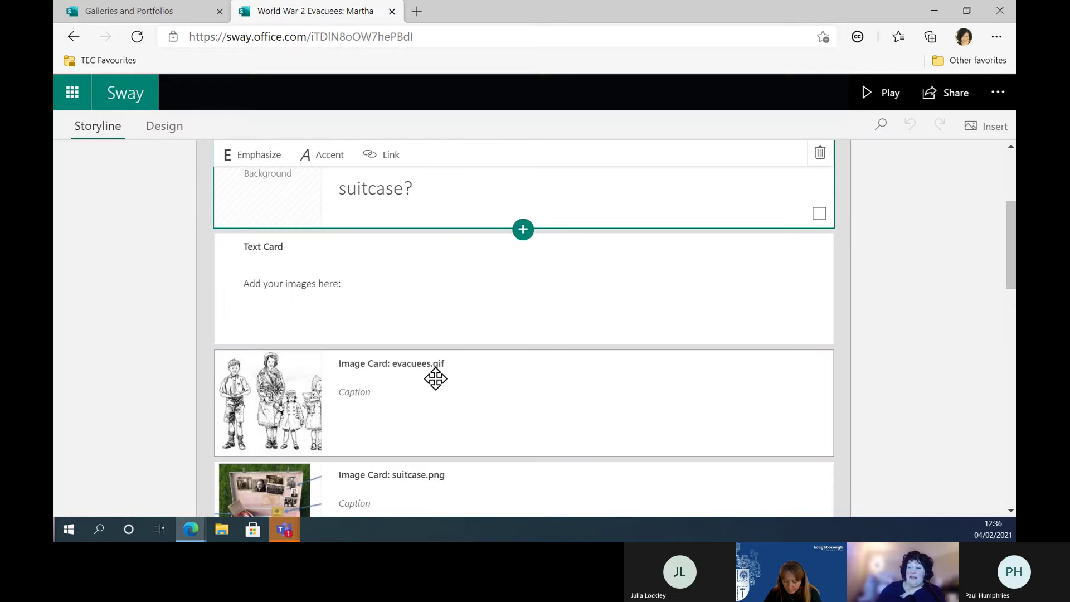
pyautogui.scroll(-4, 1009, 306)
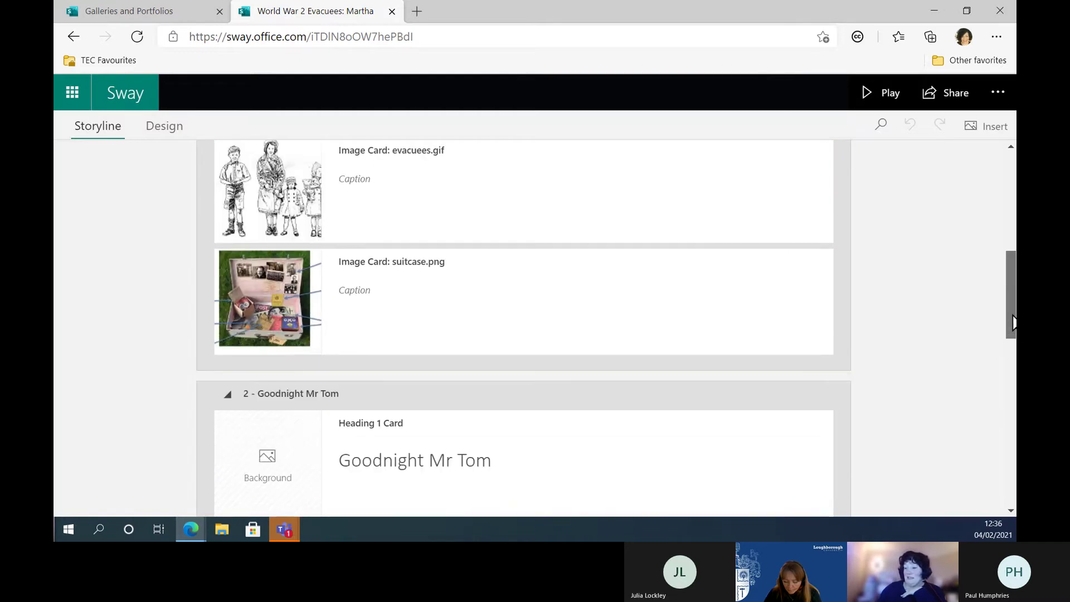
# Step: Add an image card below suitcase.png and fill it with "art 1" from the desktop's portfolios folder on this device
pyautogui.click(501, 322)
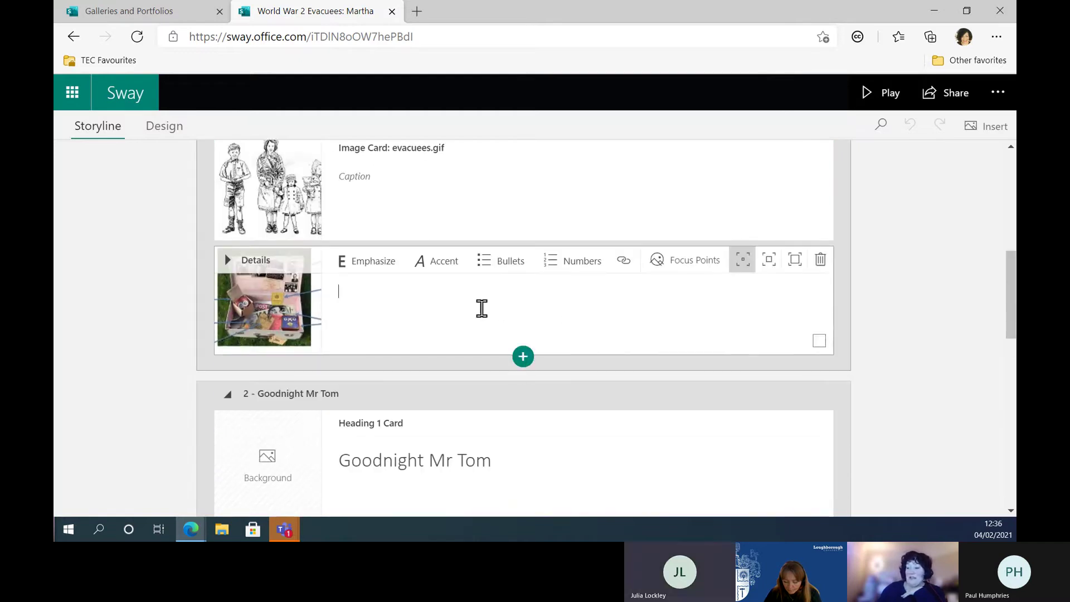
pyautogui.click(522, 360)
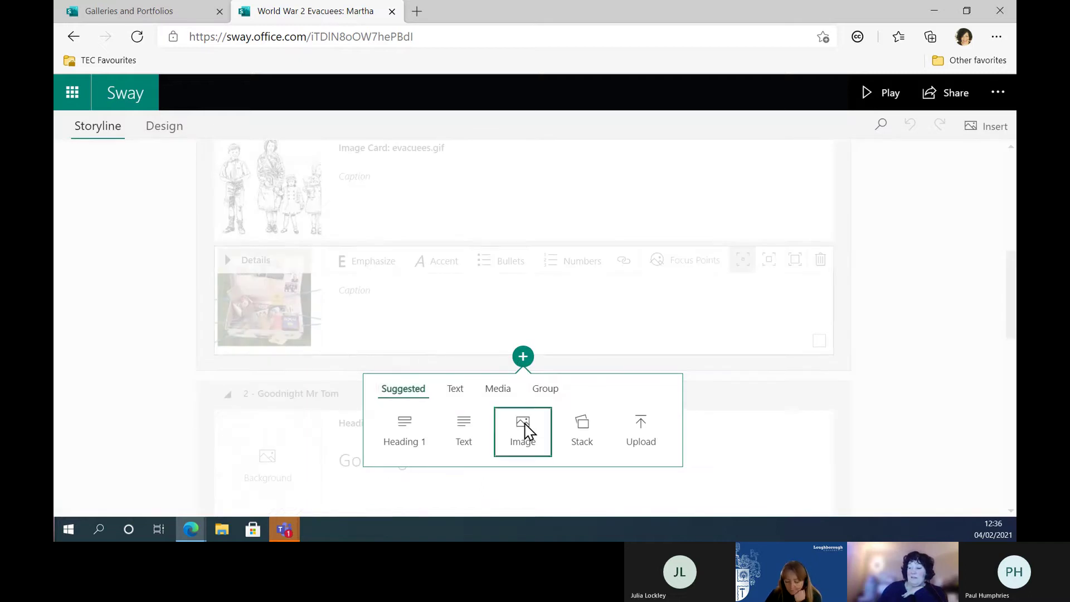
pyautogui.click(523, 429)
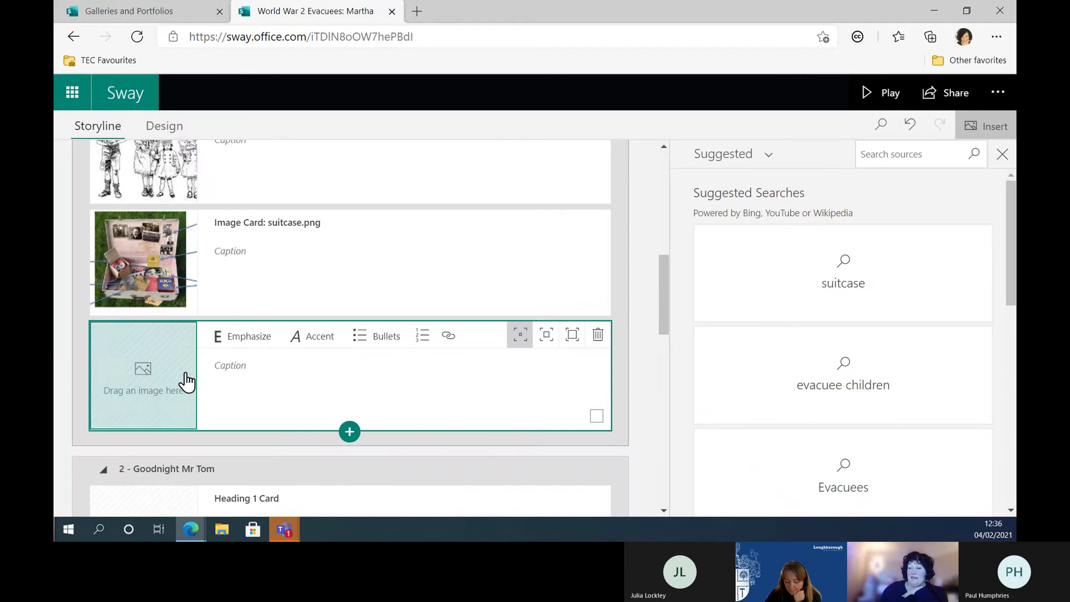
pyautogui.click(768, 163)
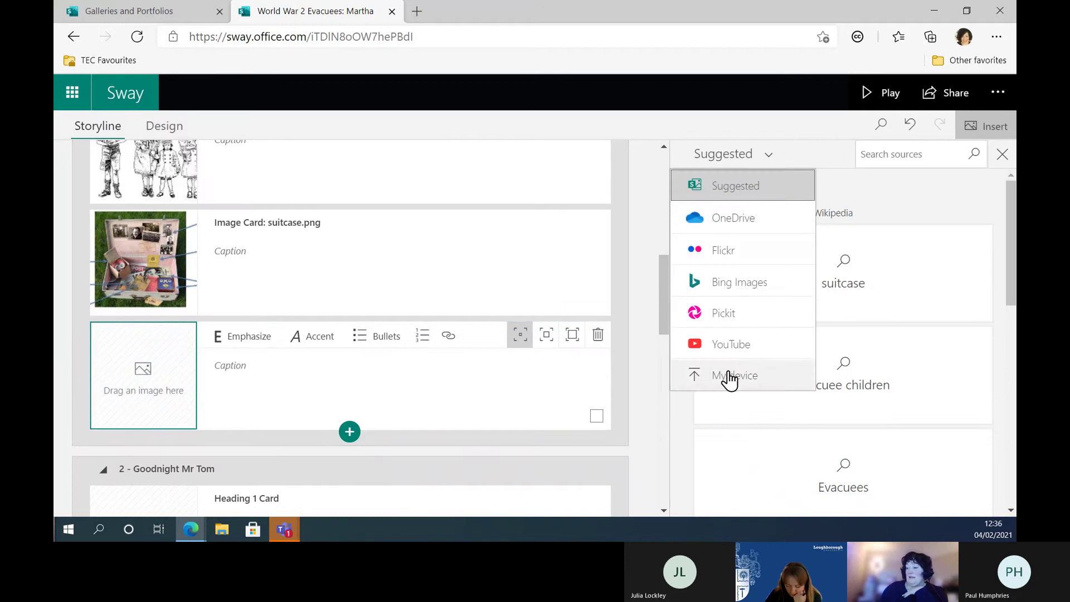
pyautogui.click(730, 385)
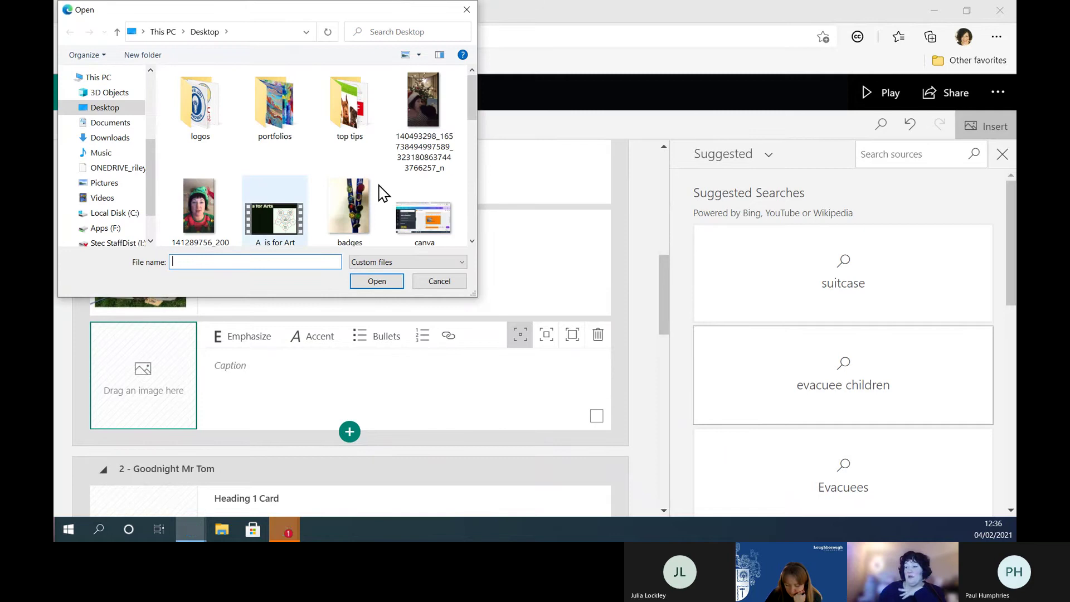
pyautogui.doubleClick(279, 96)
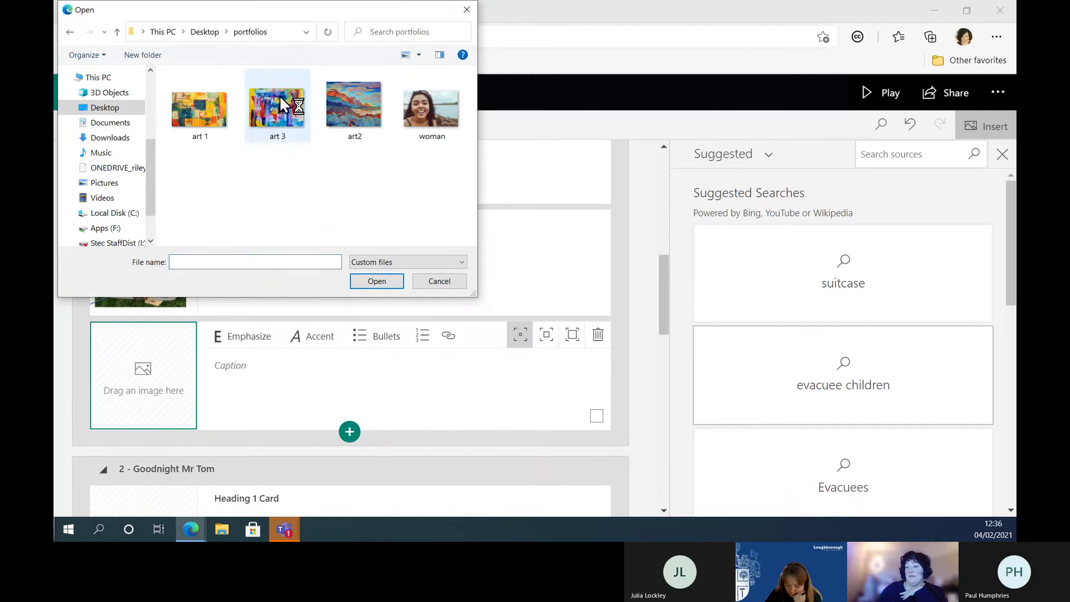
pyautogui.click(185, 105)
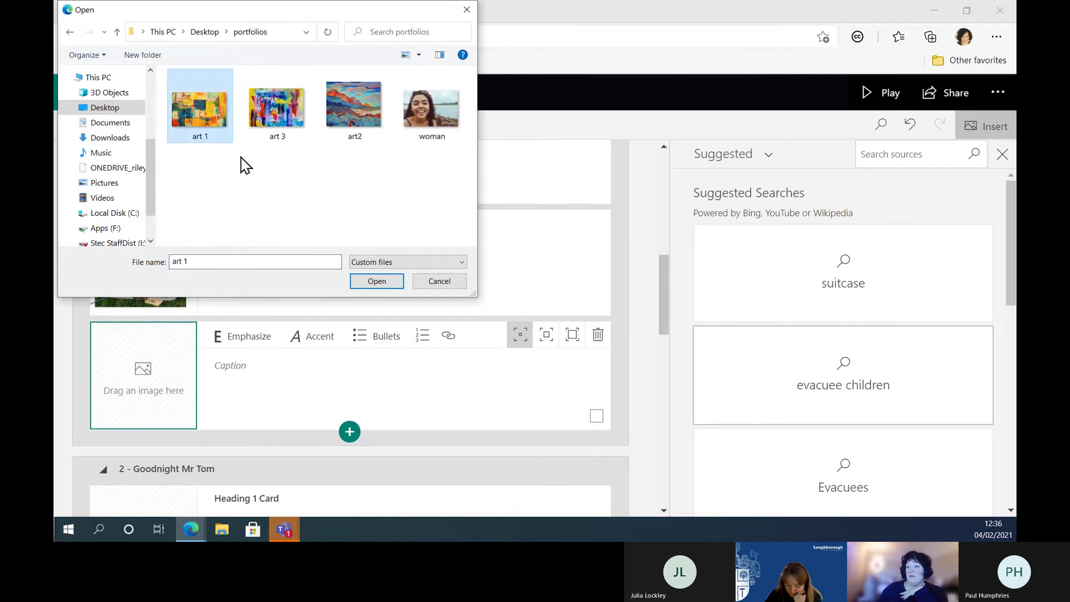
pyautogui.click(379, 283)
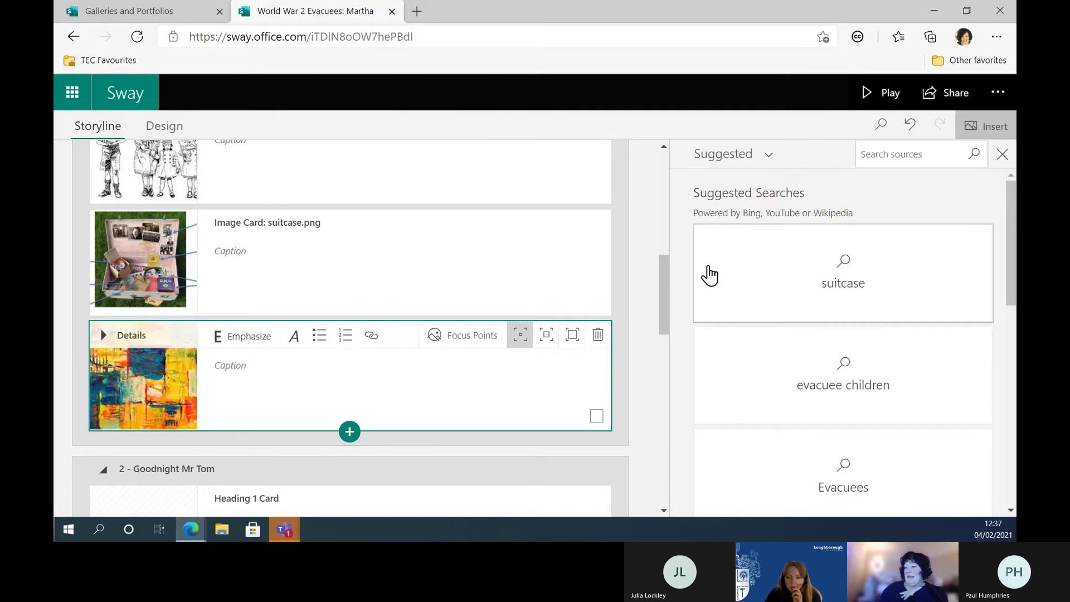
# Step: Play the student sway and page through it to the Refugee Poem section
pyautogui.moveTo(660, 273); pyautogui.dragTo(689, 124)
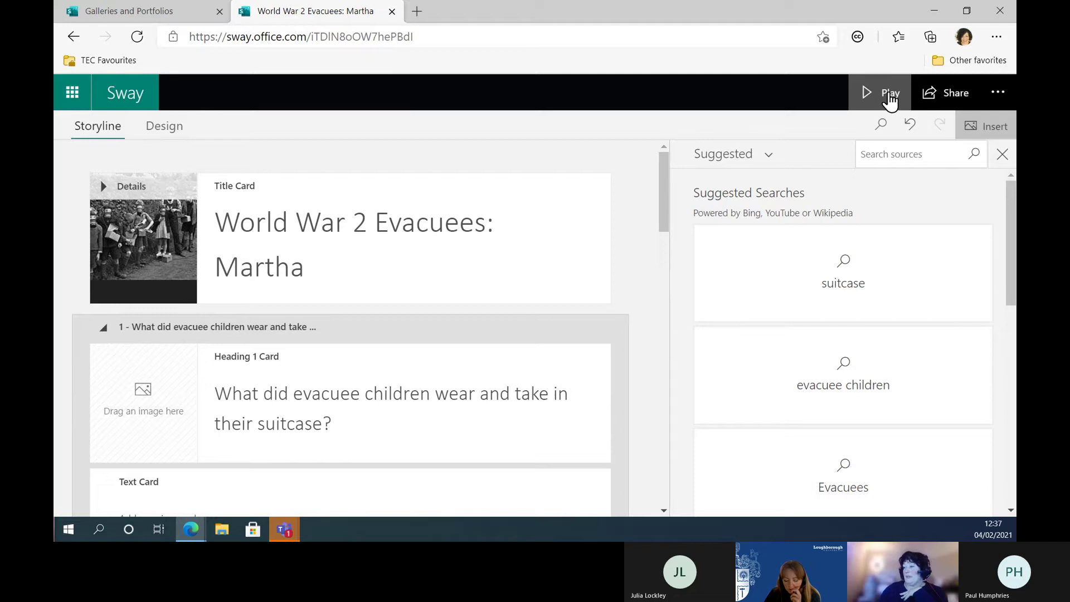
pyautogui.click(888, 95)
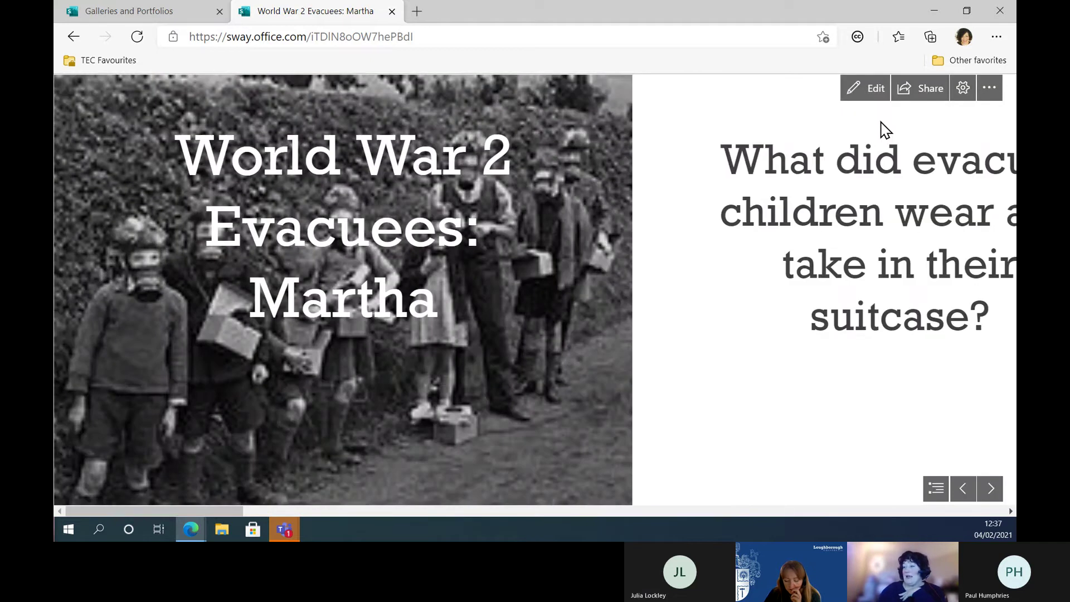
pyautogui.click(990, 489)
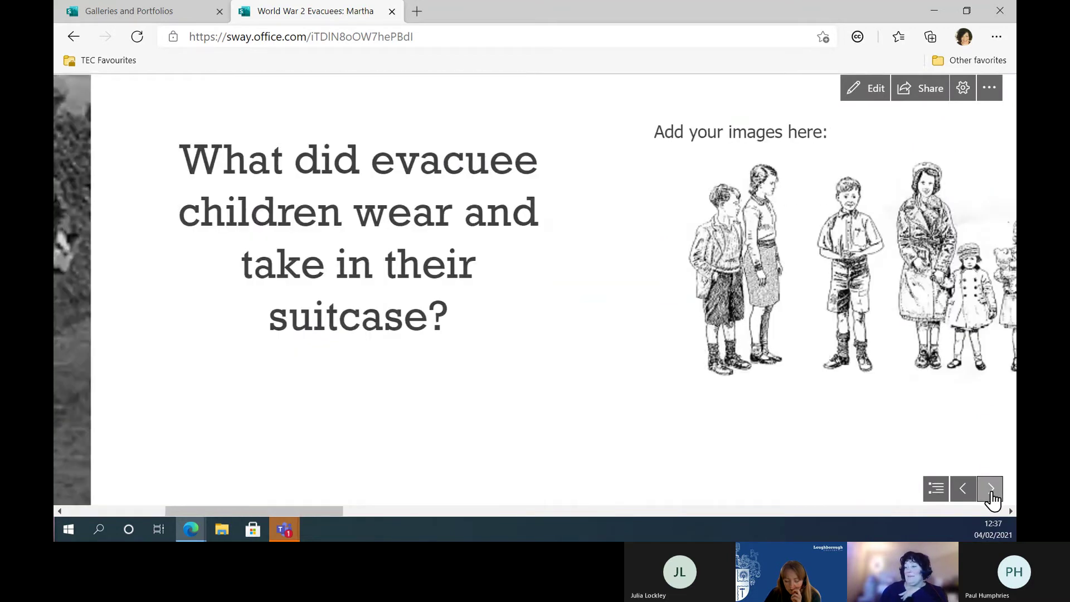
pyautogui.click(990, 489)
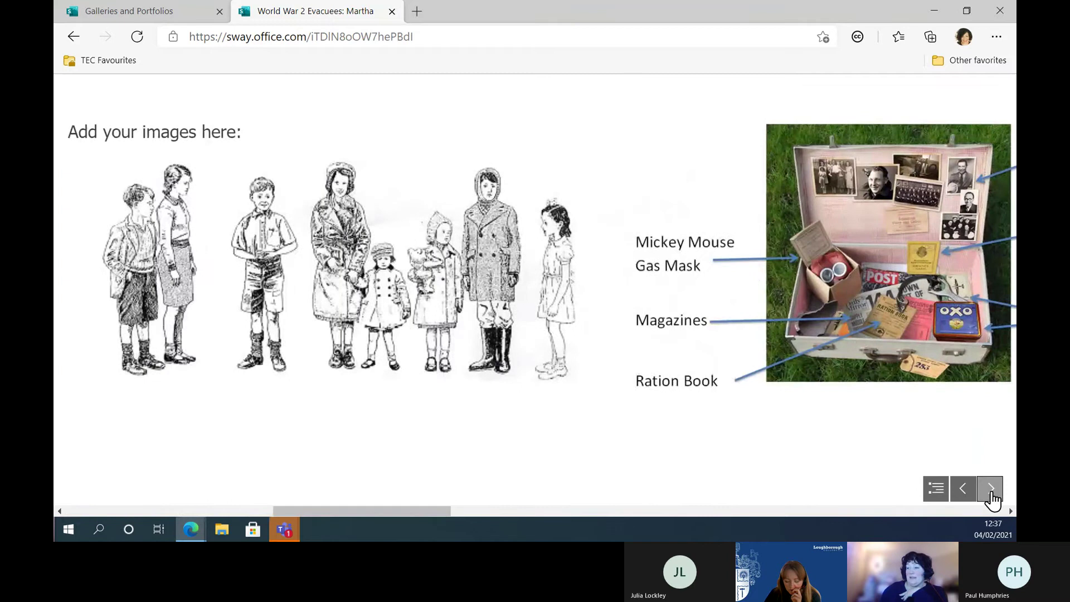
pyautogui.click(990, 490)
pyautogui.click(991, 491)
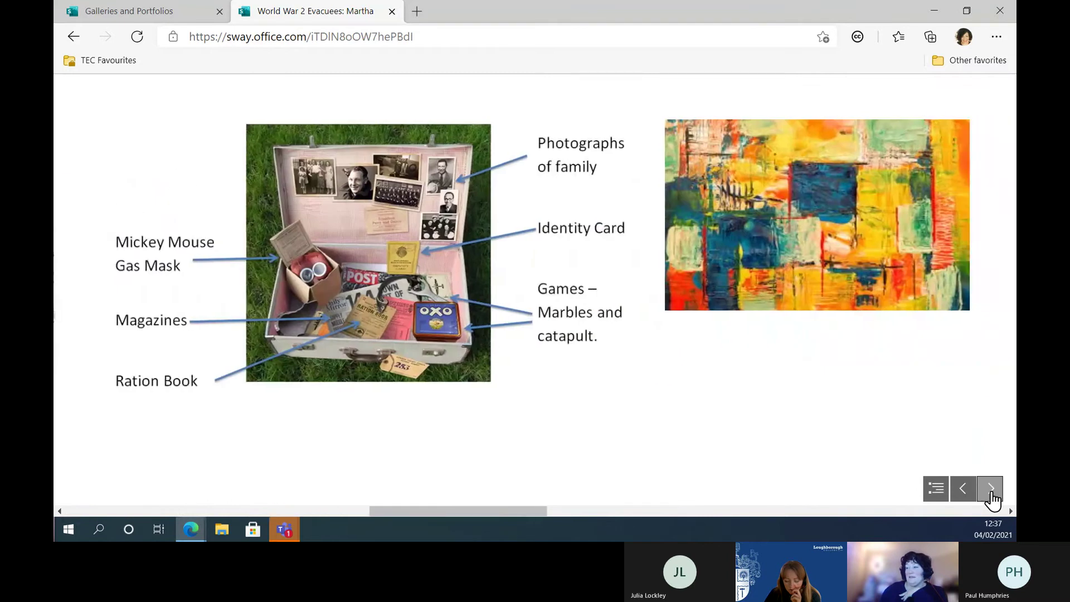
pyautogui.click(990, 489)
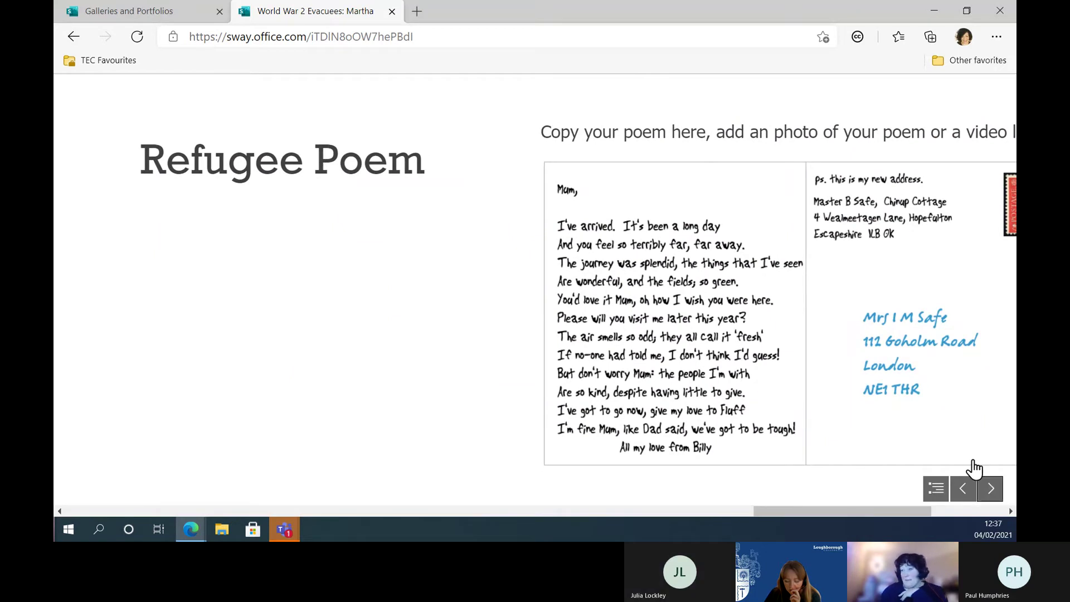
# Step: Glance at the Galleries and Portfolios page, then leave the student sway and bring up the My Sways list
pyautogui.click(169, 12)
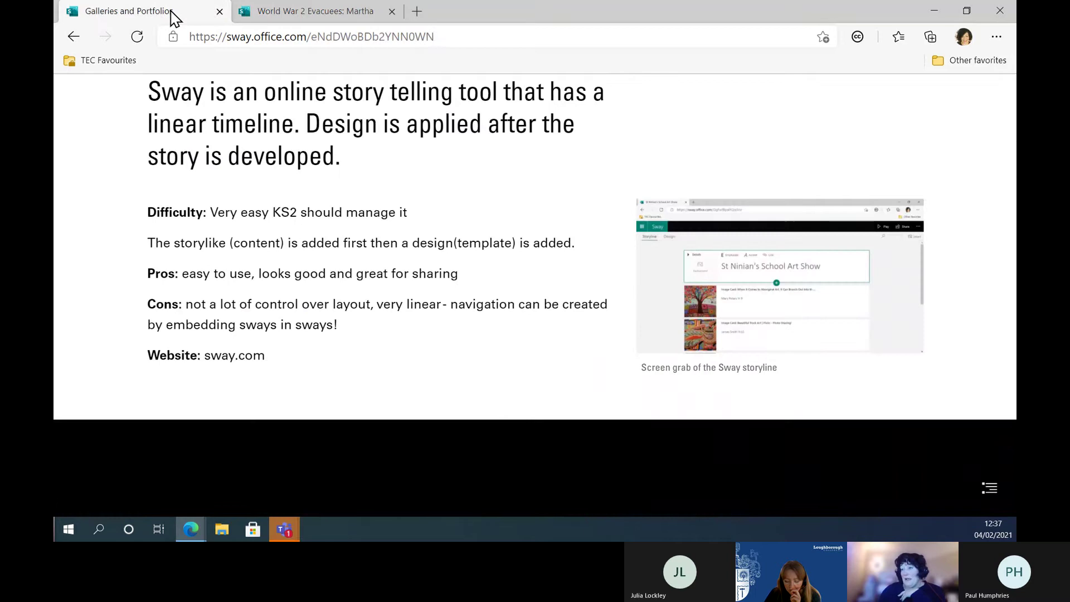
pyautogui.click(326, 23)
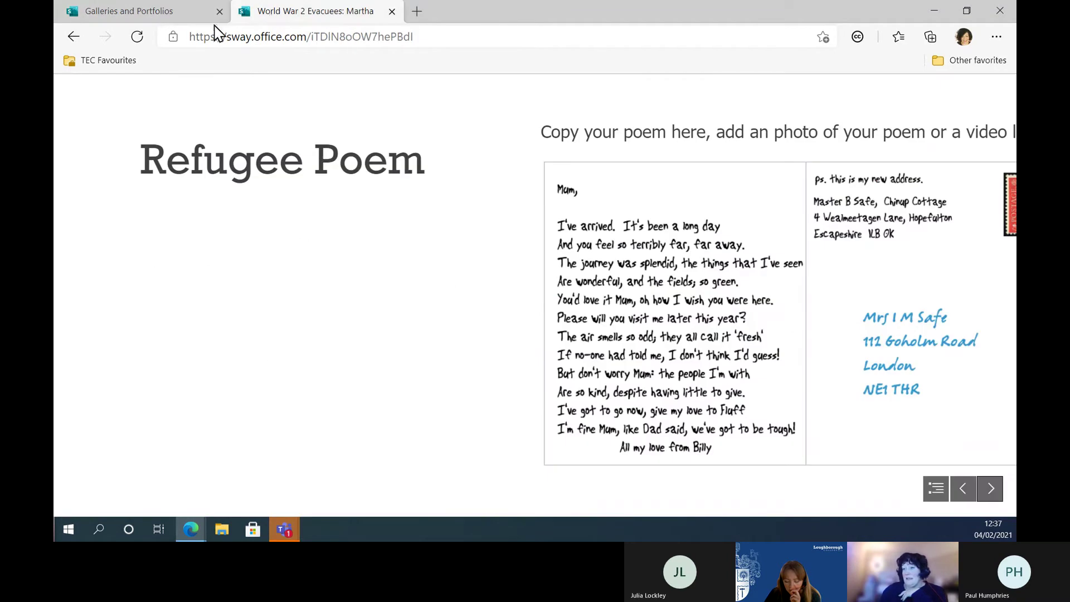
pyautogui.click(72, 38)
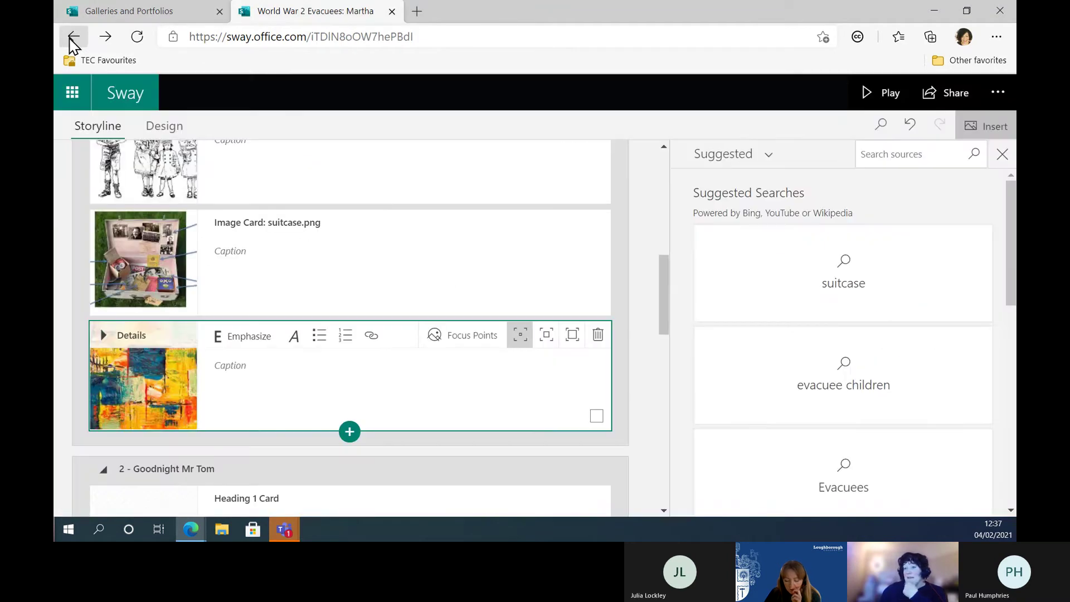
pyautogui.click(73, 38)
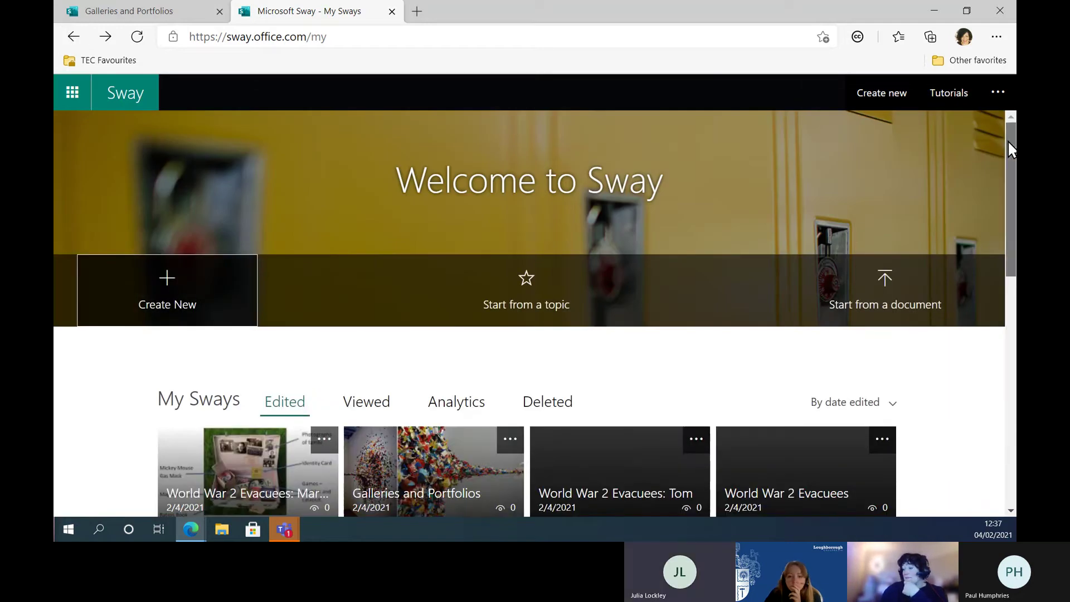
pyautogui.moveTo(1007, 140); pyautogui.dragTo(1007, 225)
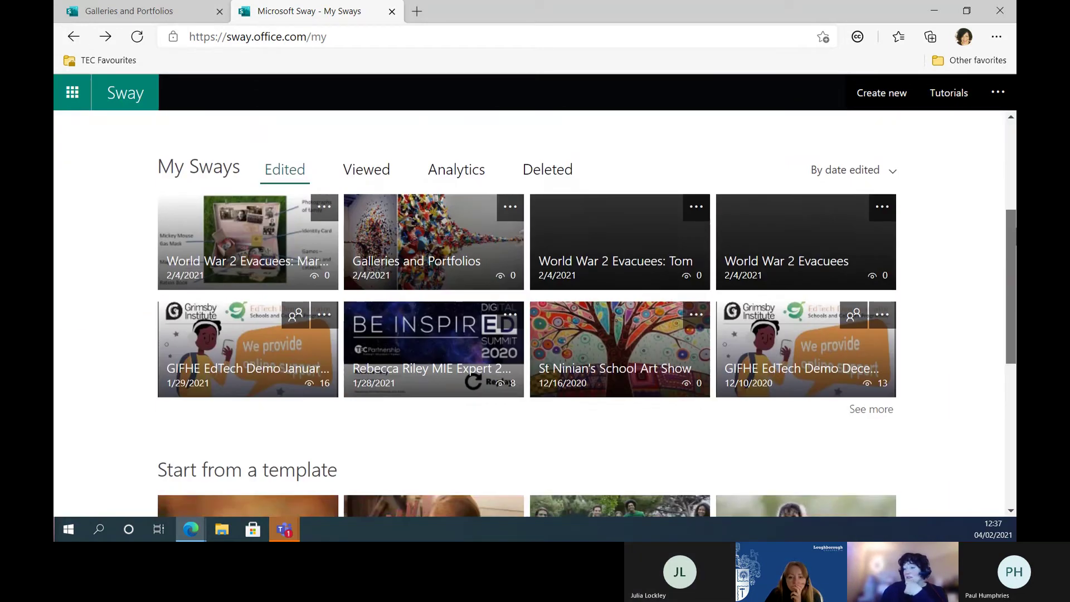
# Step: Open the St Ninian's School Art Show sway and look through the image cards in its storyline
pyautogui.click(616, 336)
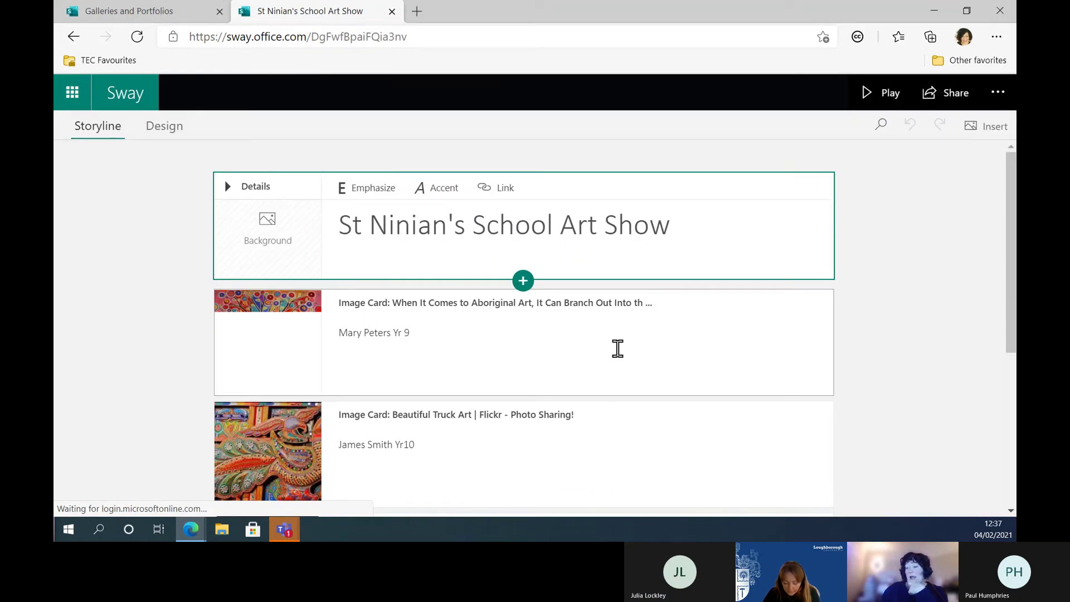
pyautogui.moveTo(1012, 204); pyautogui.dragTo(1011, 231)
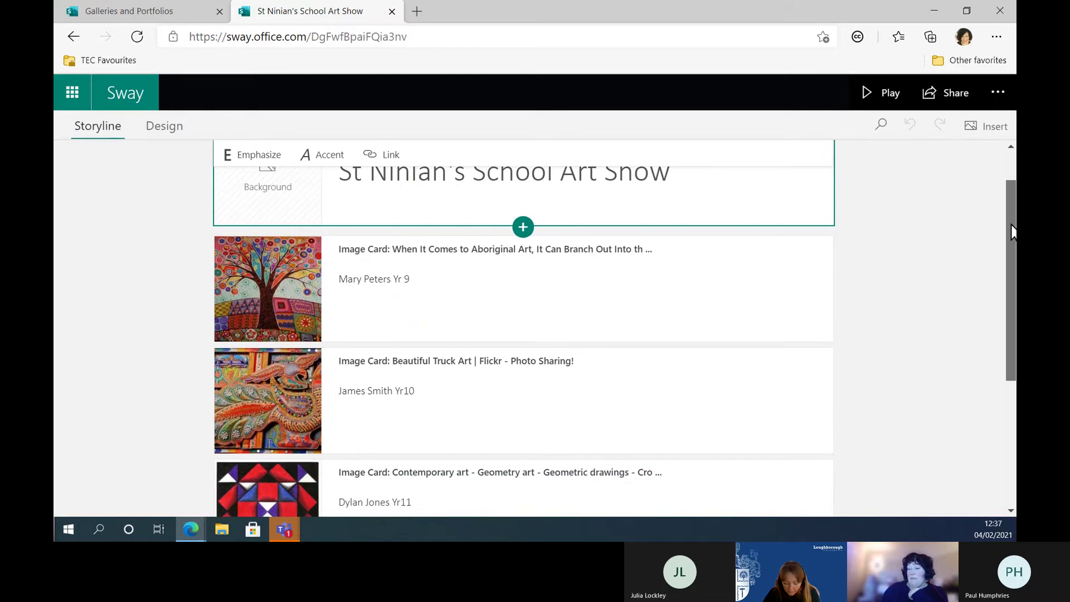
pyautogui.moveTo(1012, 231); pyautogui.dragTo(1012, 237)
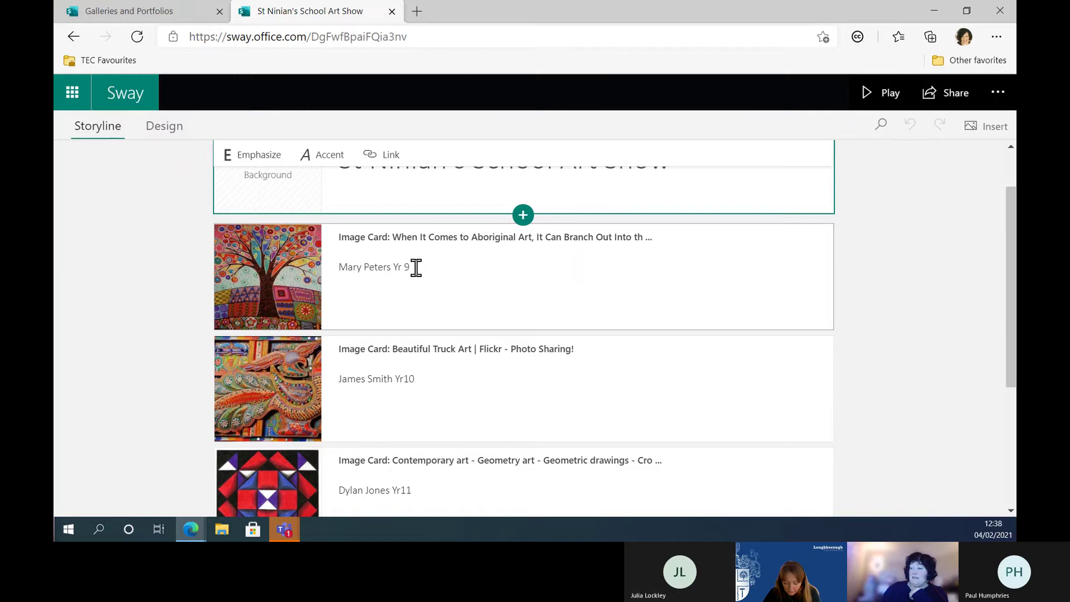
# Step: Play the St Ninian's School Art Show sway through to its closing slide, and return to the storyline
pyautogui.click(882, 96)
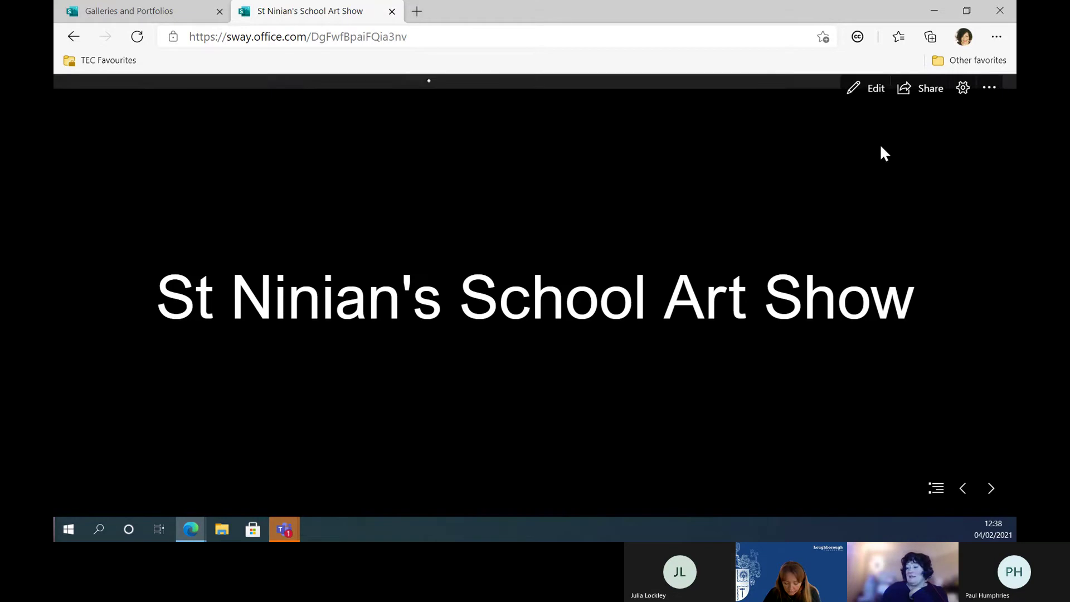
pyautogui.click(991, 493)
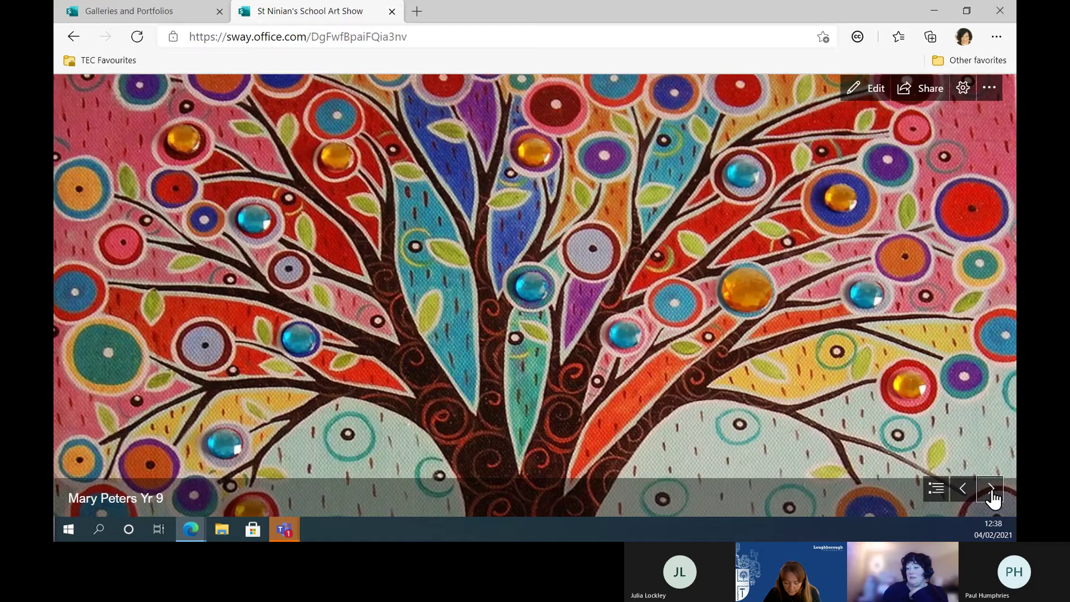
pyautogui.click(991, 491)
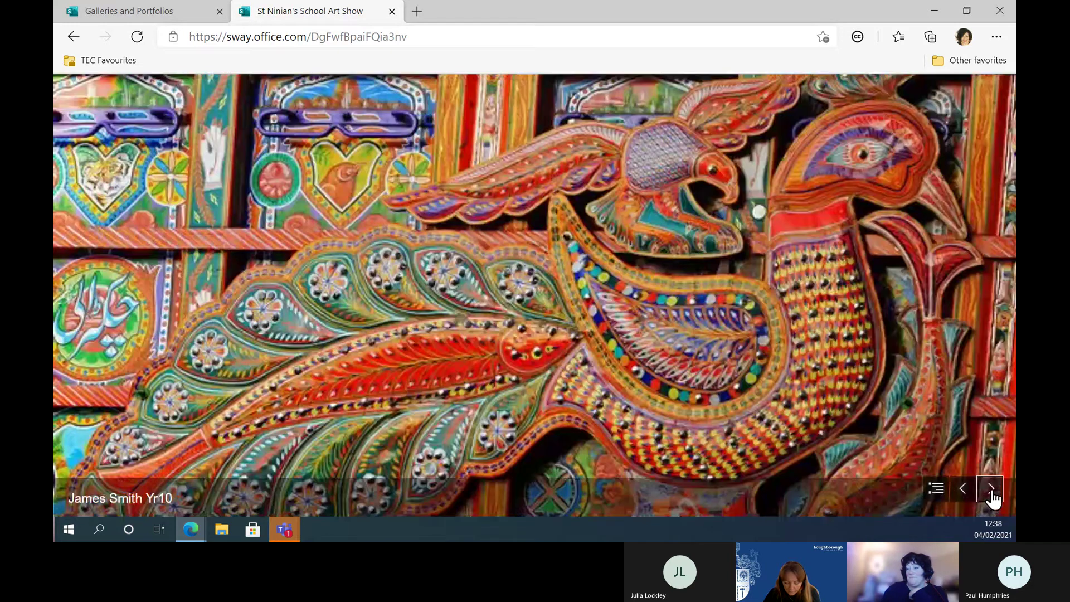
pyautogui.click(991, 490)
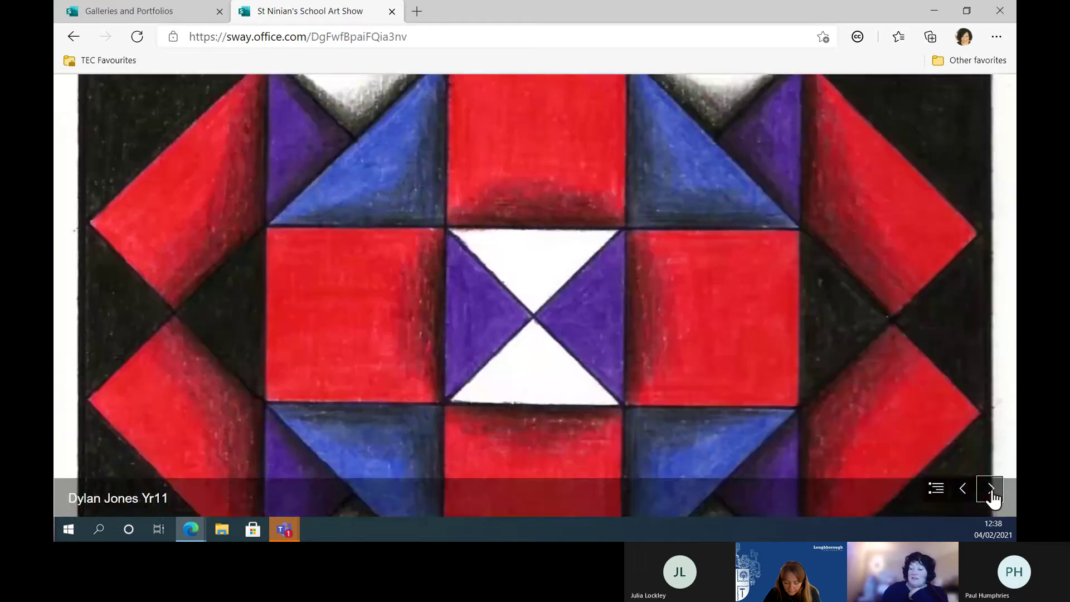
pyautogui.click(991, 491)
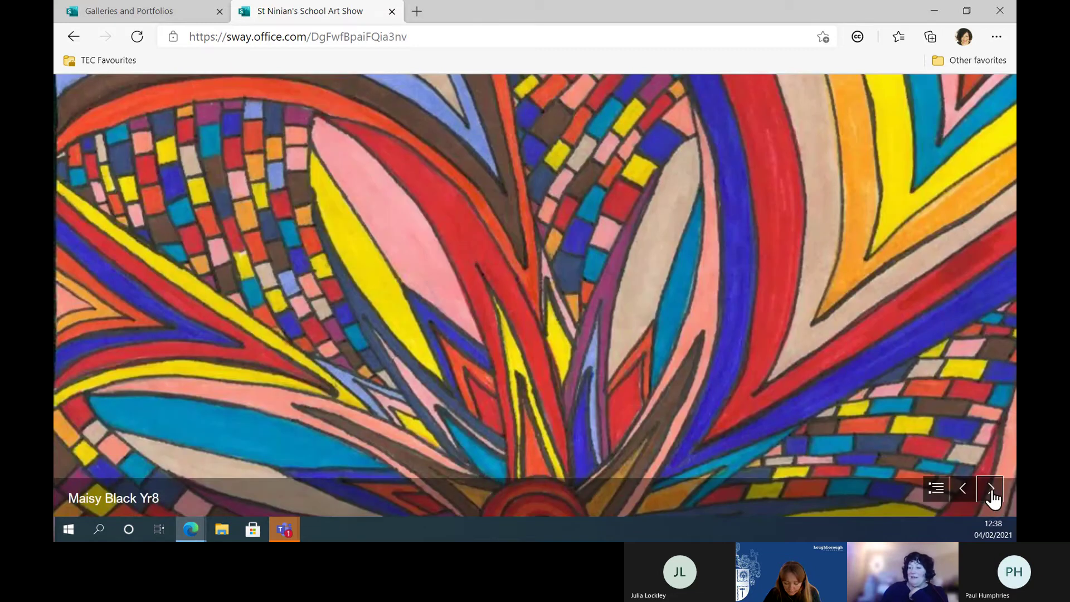
pyautogui.click(991, 491)
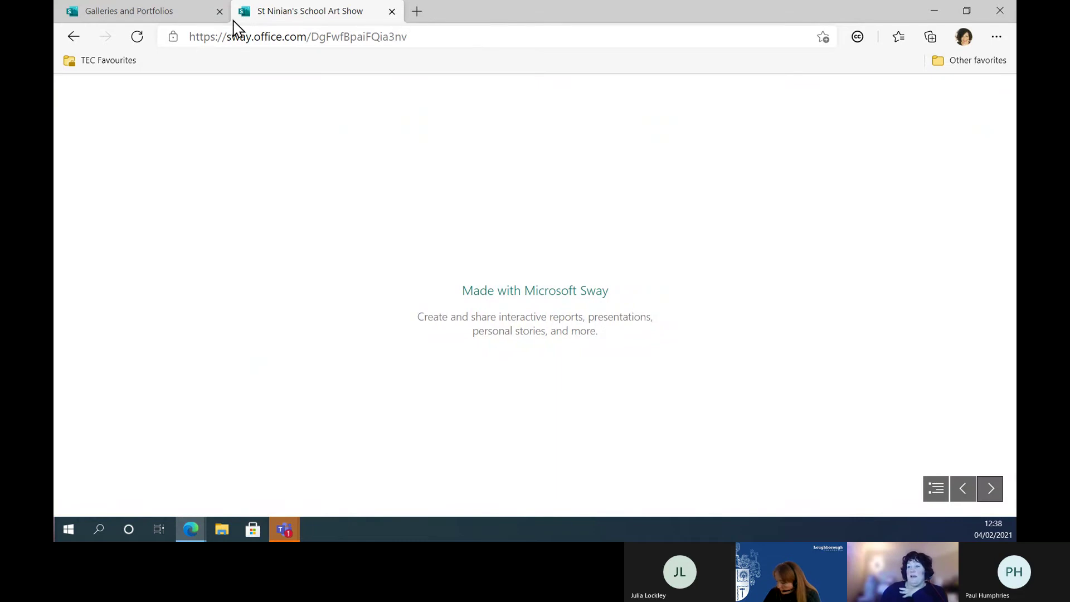
pyautogui.click(75, 38)
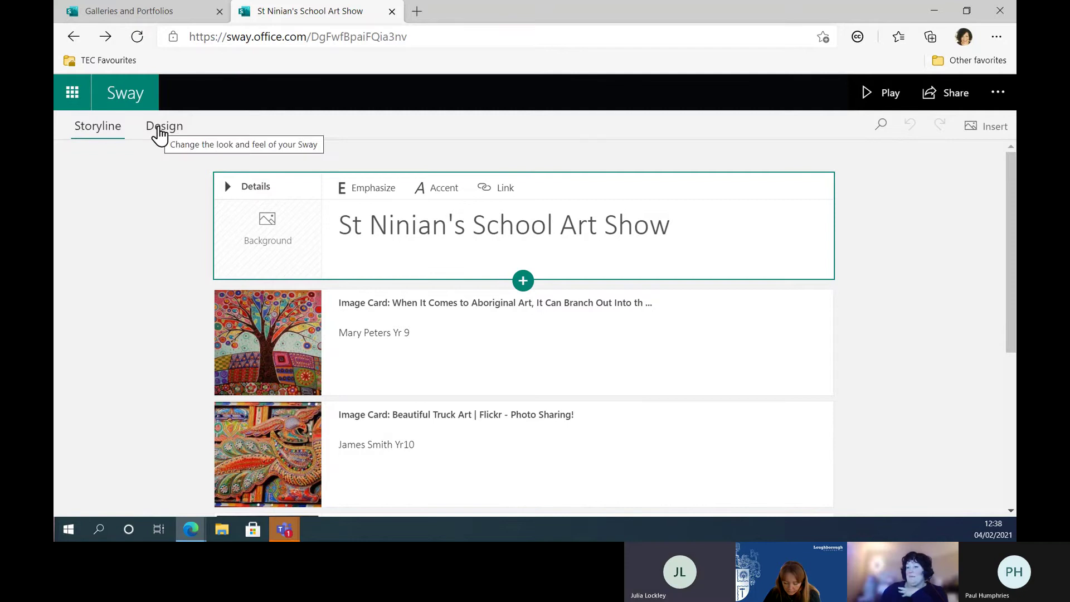
# Step: Restyle the art show sway with the Vertical layout and the solid teal style, and check the artwork in the design preview
pyautogui.click(159, 139)
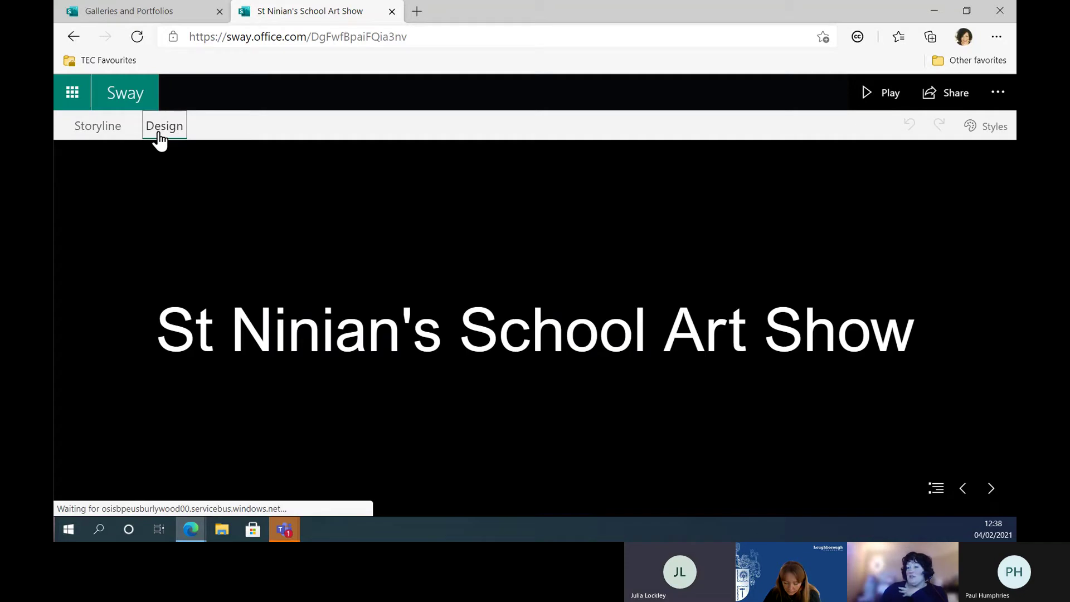
pyautogui.click(995, 132)
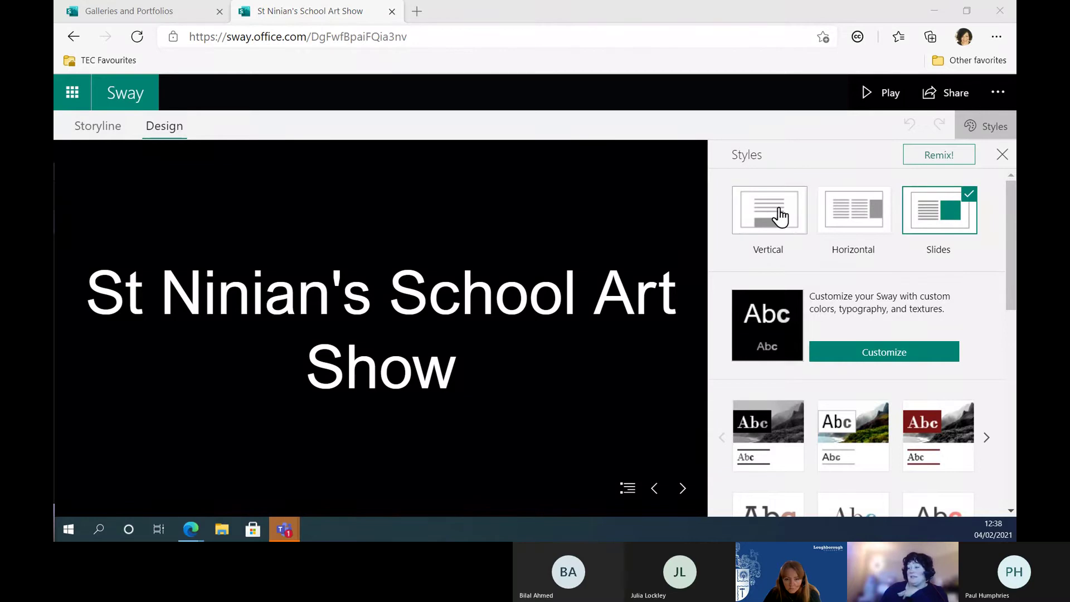
pyautogui.click(760, 213)
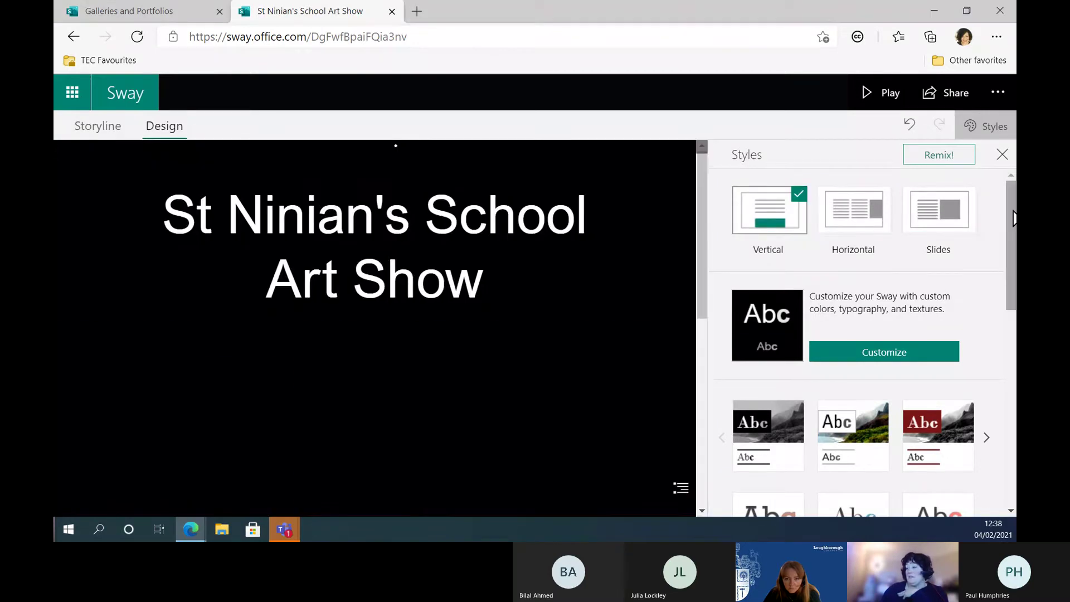
pyautogui.moveTo(1013, 218); pyautogui.dragTo(1009, 342)
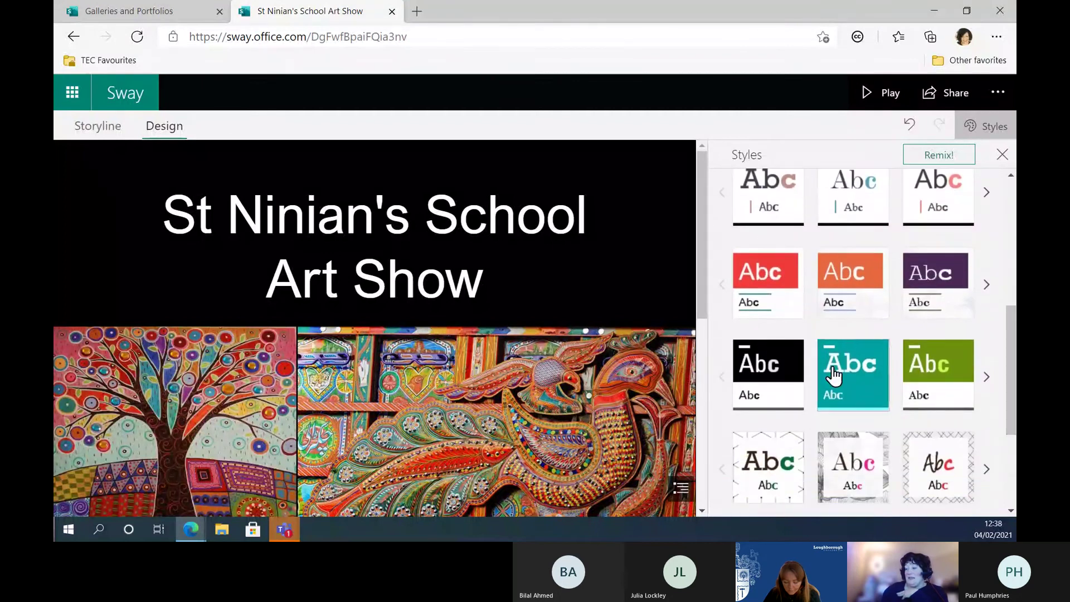
pyautogui.click(853, 392)
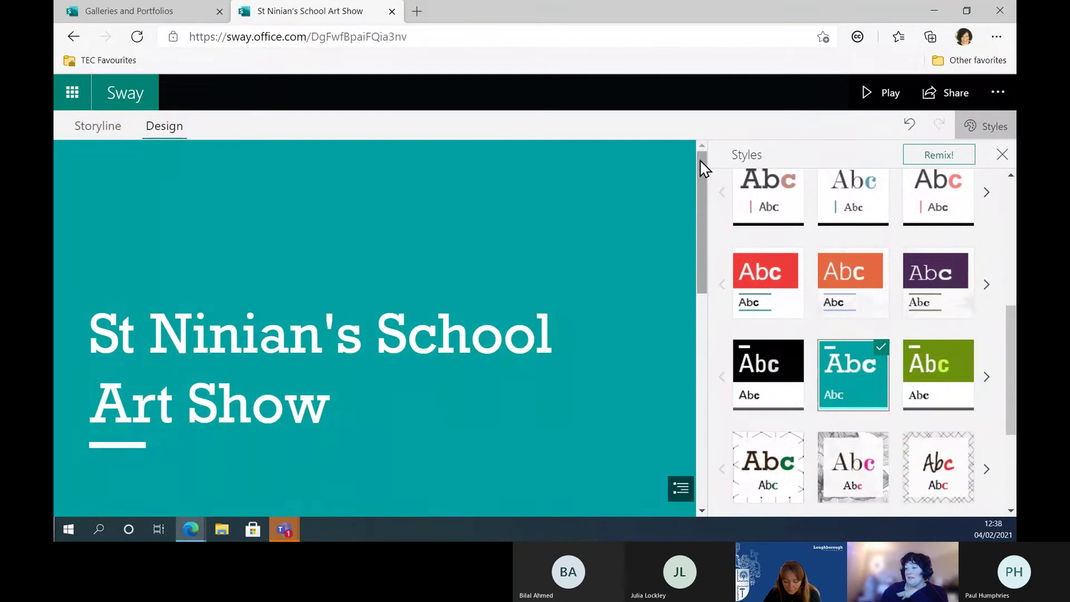
pyautogui.moveTo(702, 162); pyautogui.dragTo(692, 382)
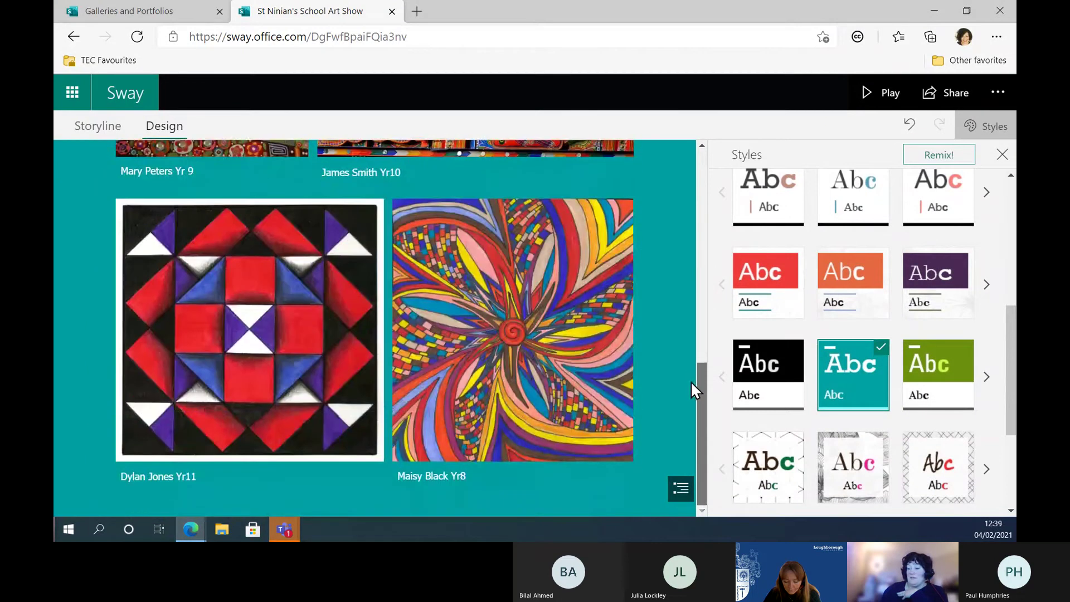
# Step: Play the restyled art show sway and look through its artworks, returning to the title
pyautogui.click(882, 93)
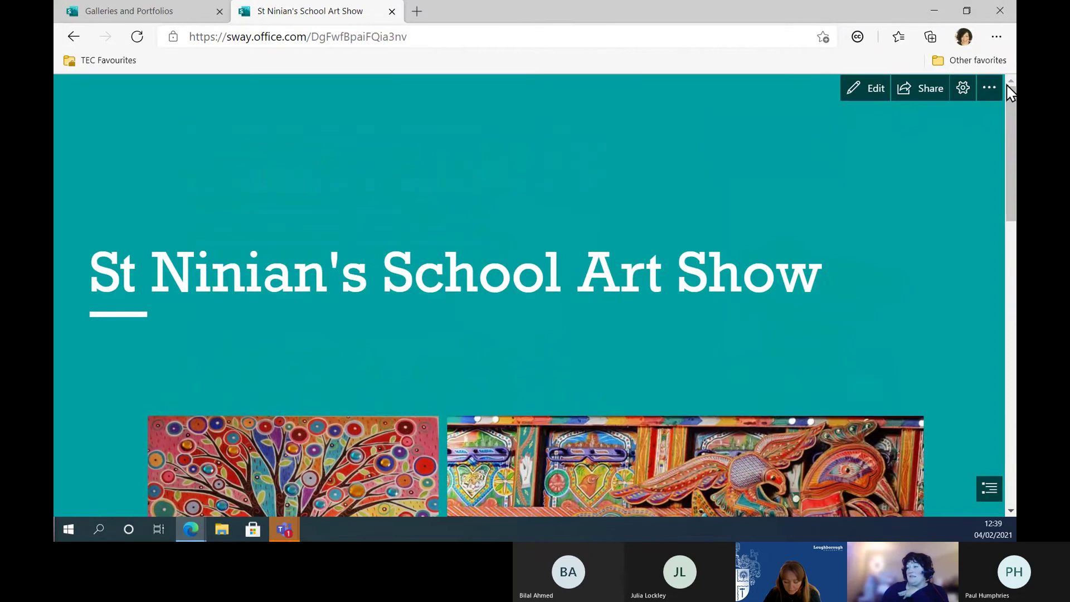
pyautogui.scroll(-5, 1007, 96)
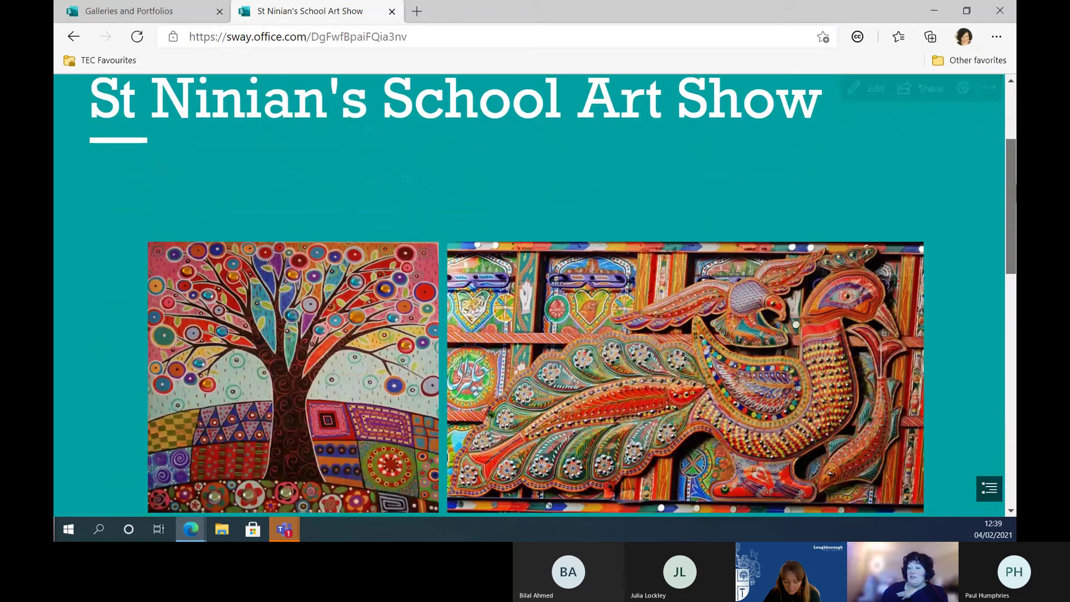
pyautogui.scroll(-4, 1011, 311)
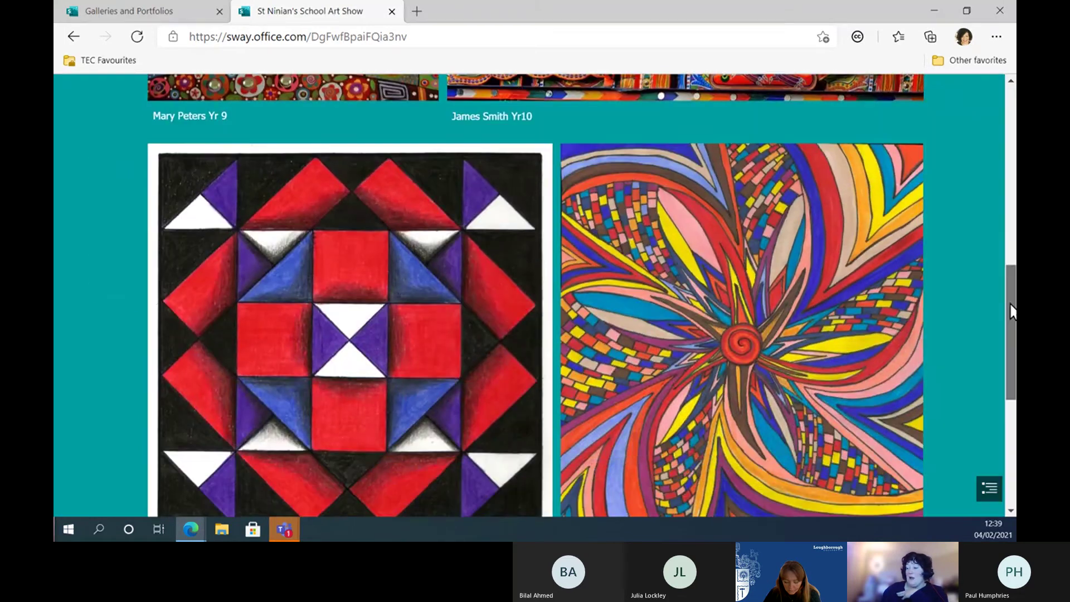
pyautogui.moveTo(1011, 310); pyautogui.dragTo(1015, 39)
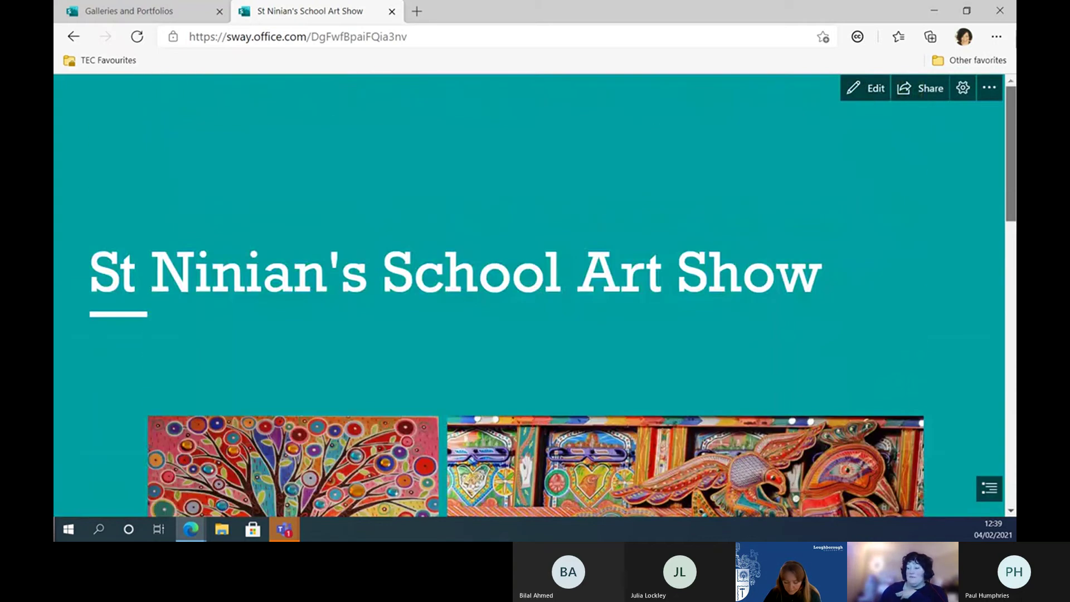
# Step: Close the art show sway, glance at the Galleries and Portfolios section overview, and bring up the WAKELET section
pyautogui.click(392, 11)
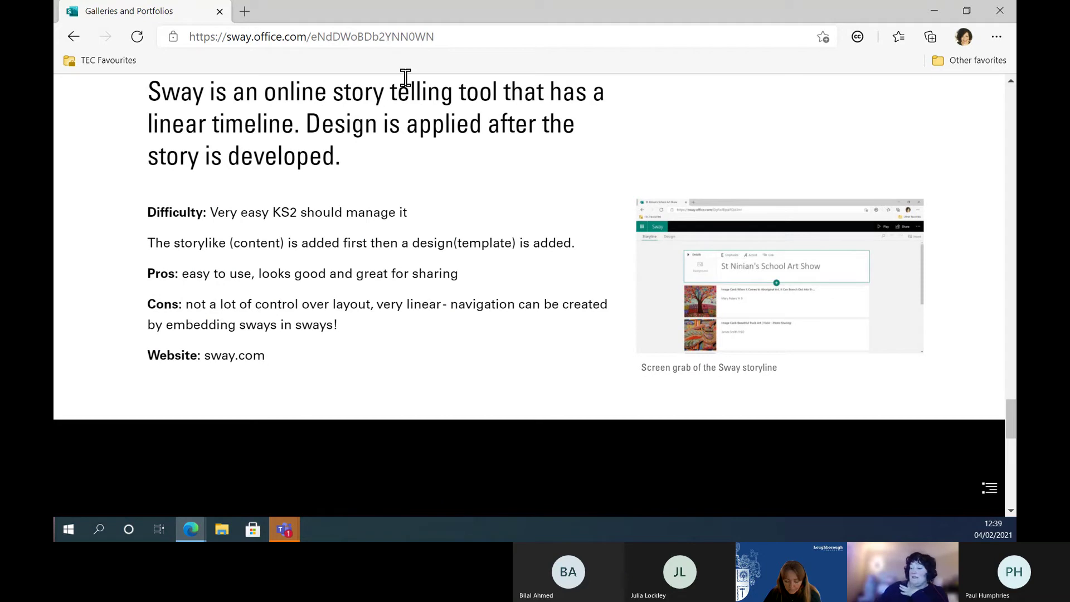
pyautogui.click(991, 484)
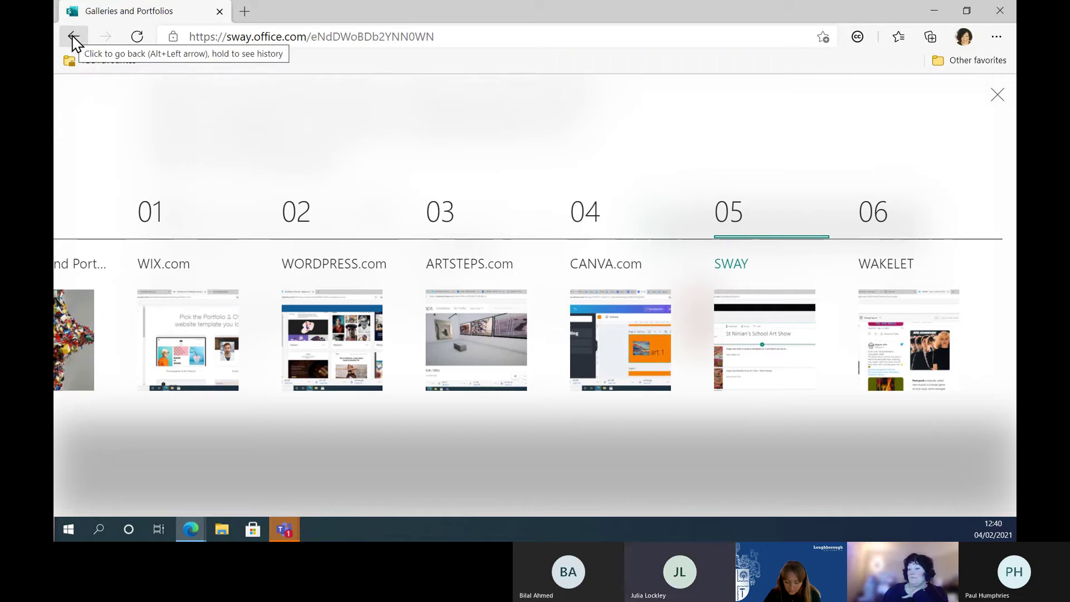
pyautogui.click(996, 99)
pyautogui.click(997, 99)
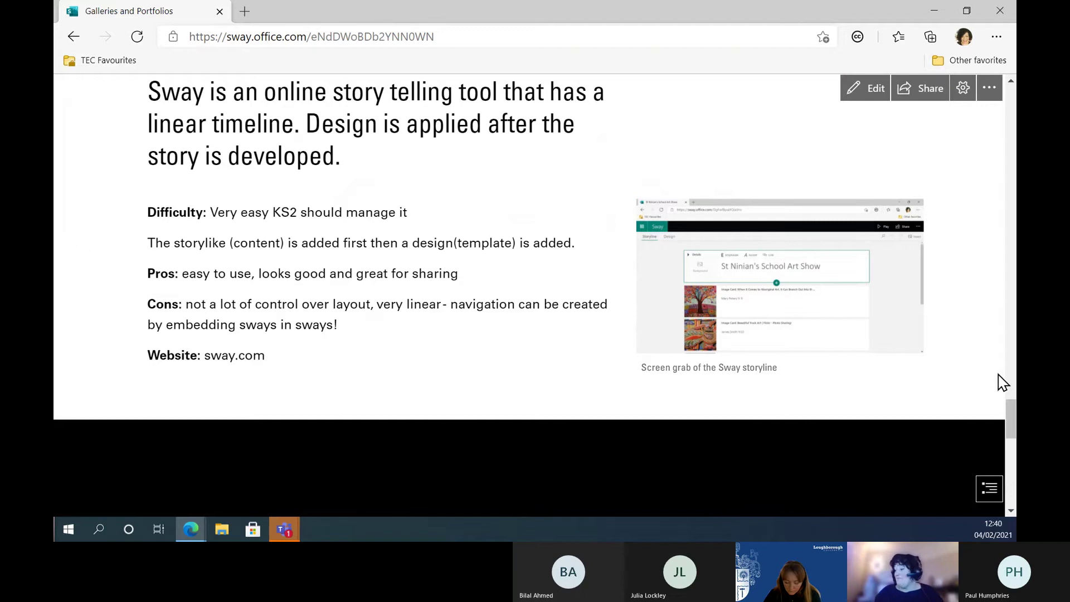
pyautogui.moveTo(1011, 417); pyautogui.dragTo(1006, 447)
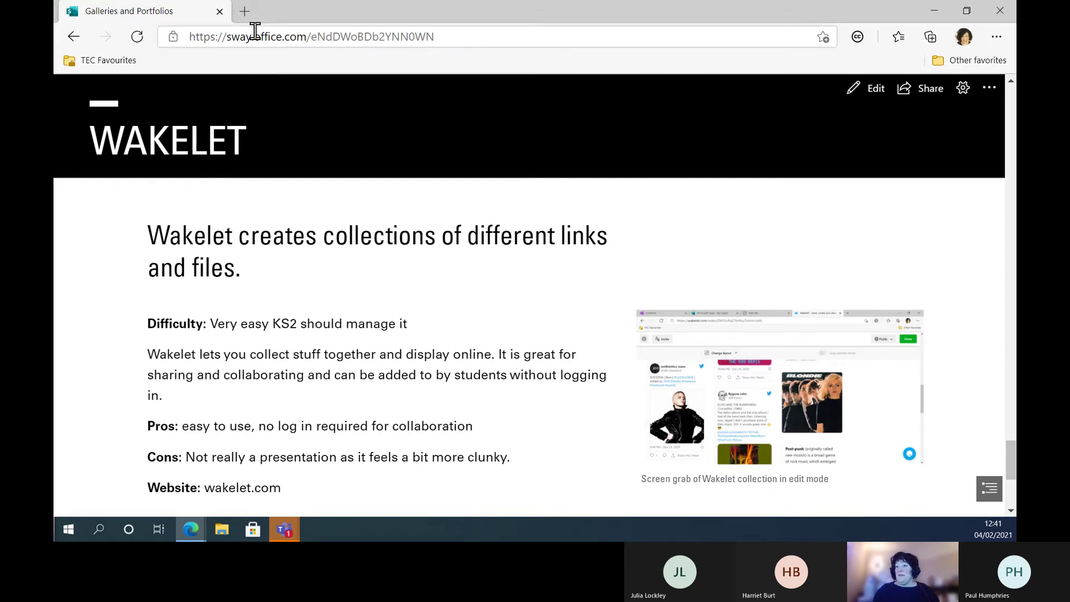
# Step: Open wakelet.com in a new browser tab and look through the existing collections on the home page
pyautogui.click(244, 12)
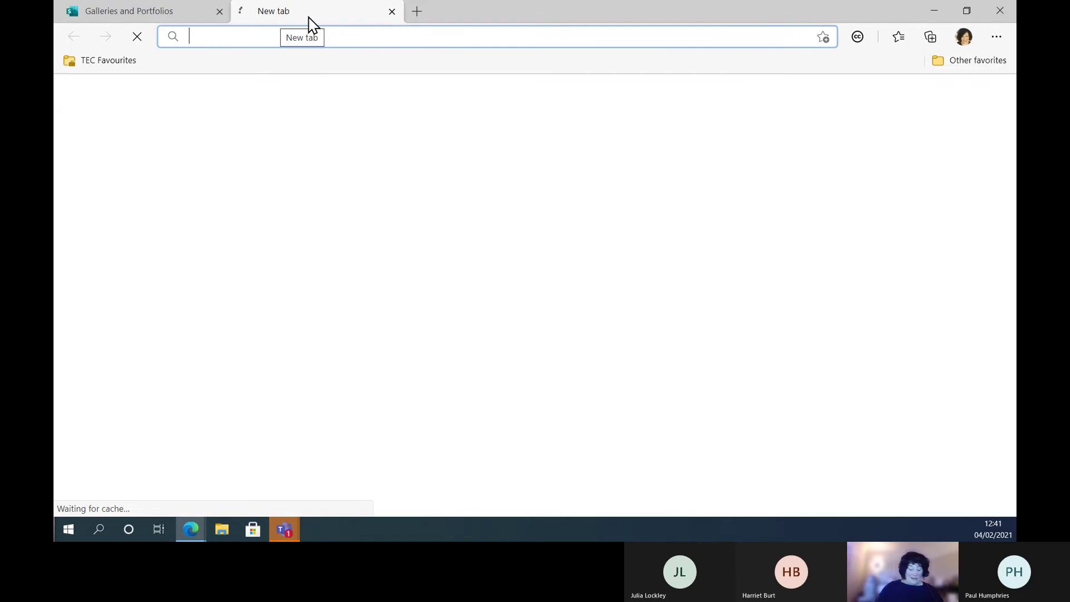
pyautogui.write('wakelet.com')
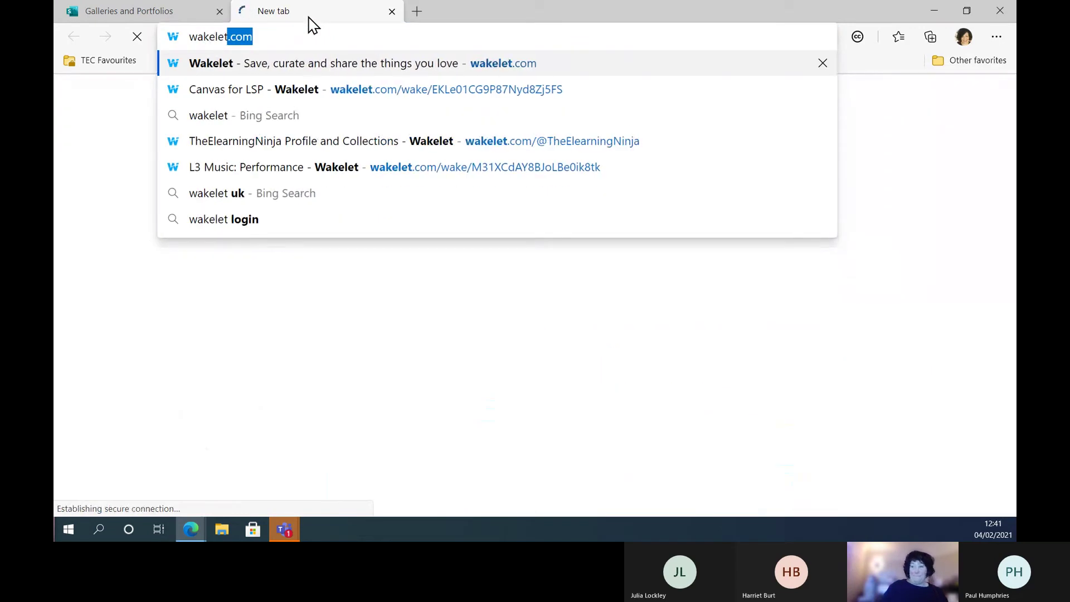
pyautogui.click(308, 71)
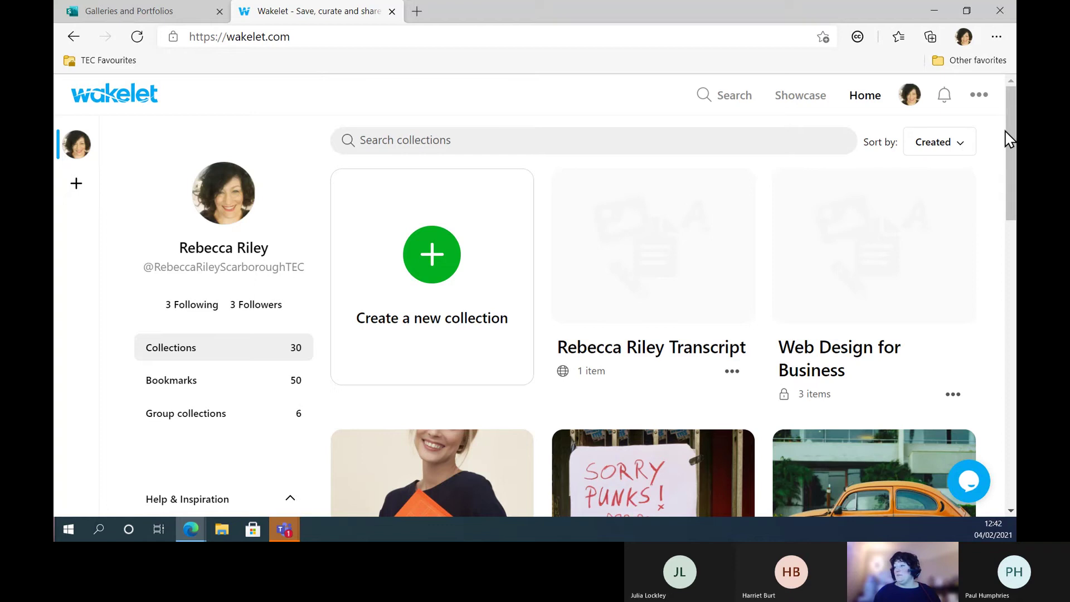
pyautogui.moveTo(1010, 119); pyautogui.dragTo(1010, 187)
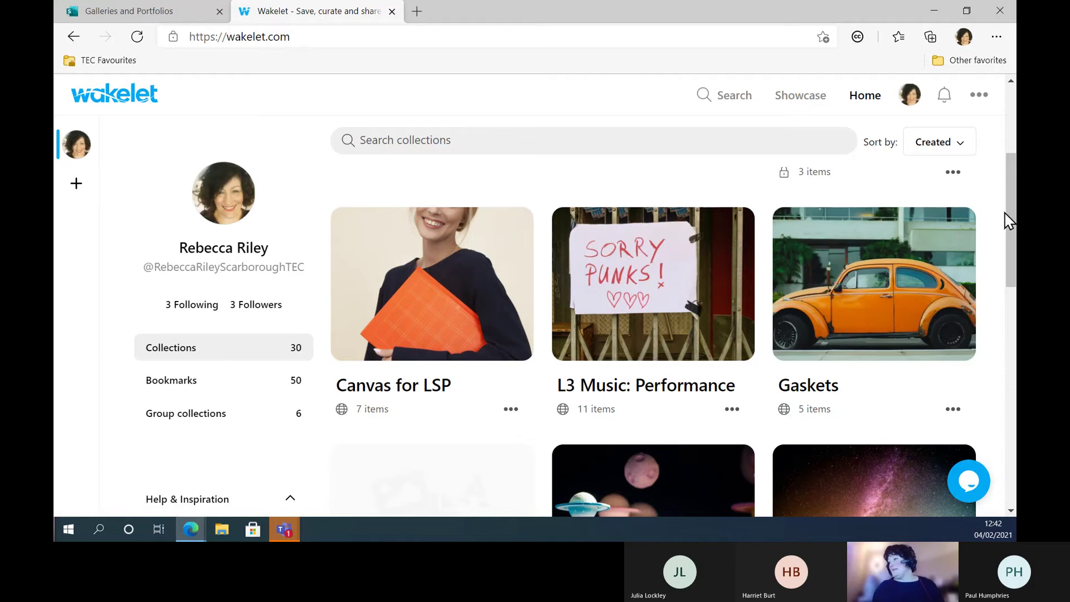
pyautogui.moveTo(1008, 210); pyautogui.dragTo(1013, 125)
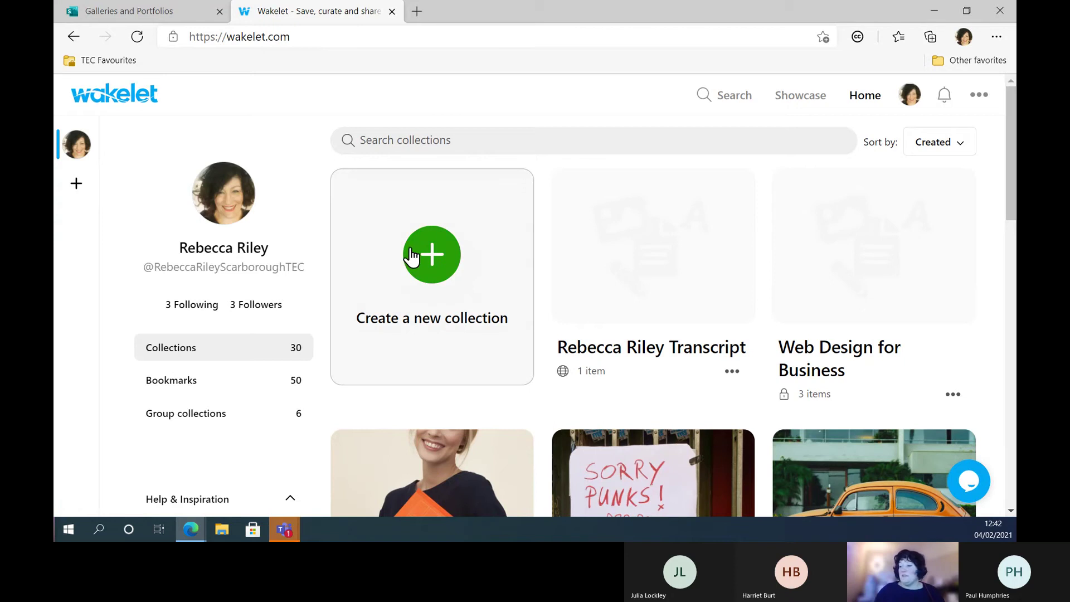
# Step: Create a new Wakelet collection and title it "Our pictures"
pyautogui.click(434, 267)
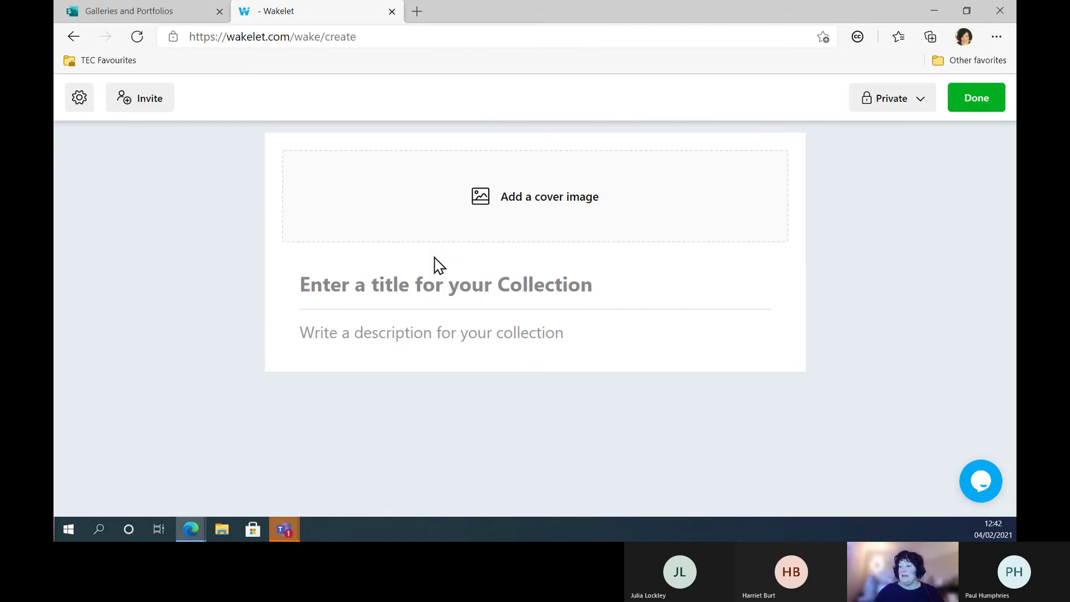
pyautogui.click(345, 279)
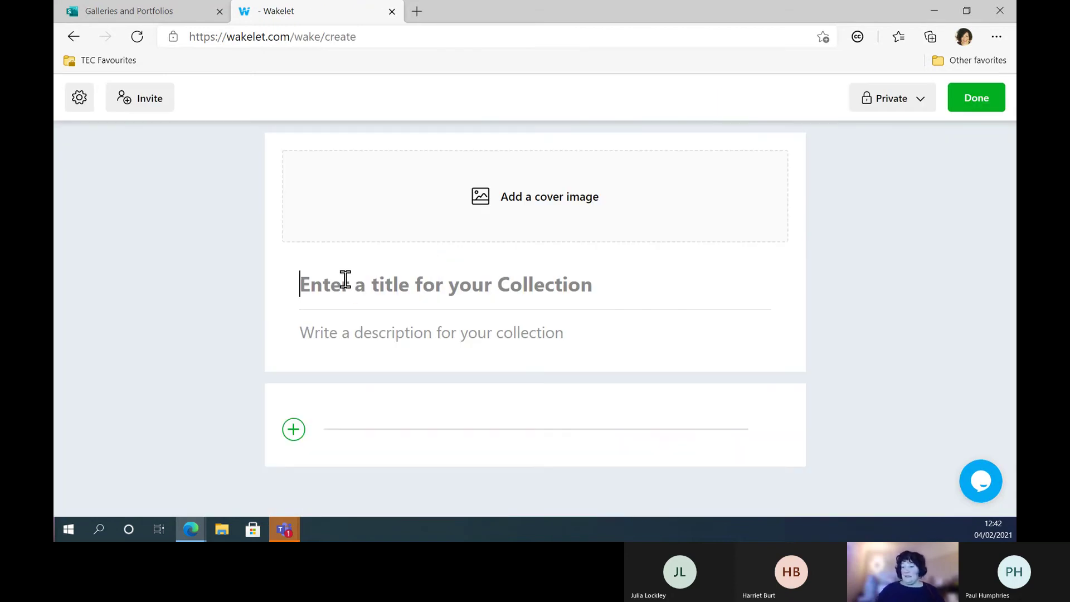
pyautogui.write('Our ')
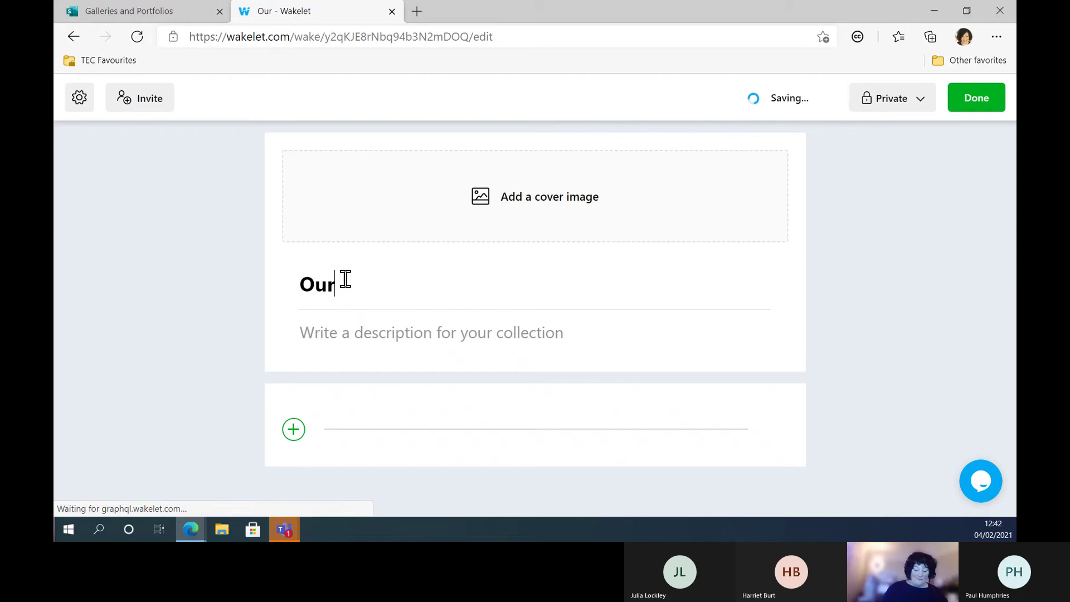
pyautogui.write('pic')
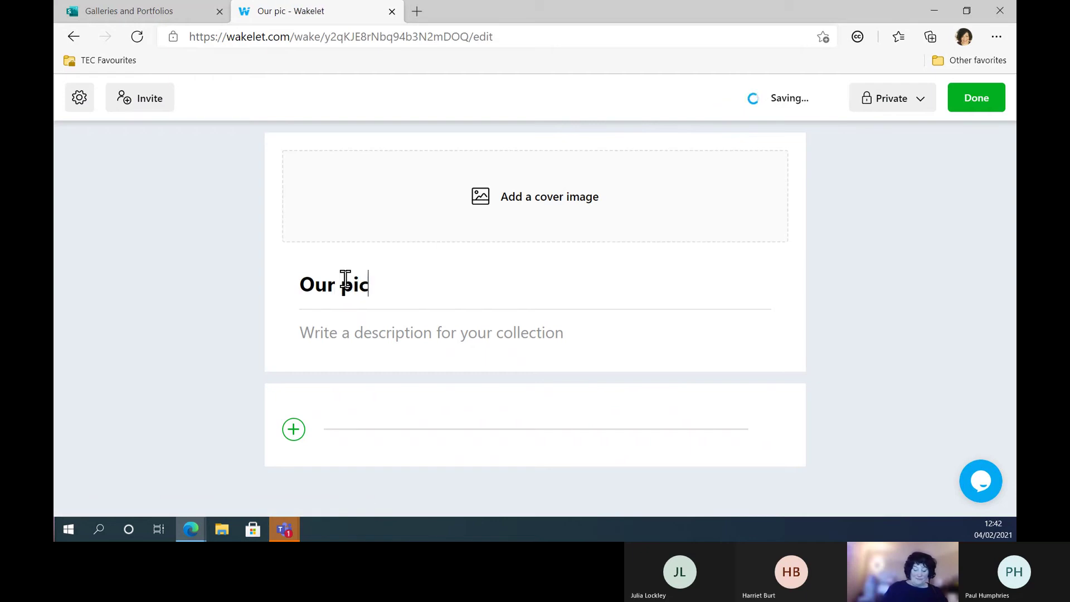
pyautogui.write('tures')
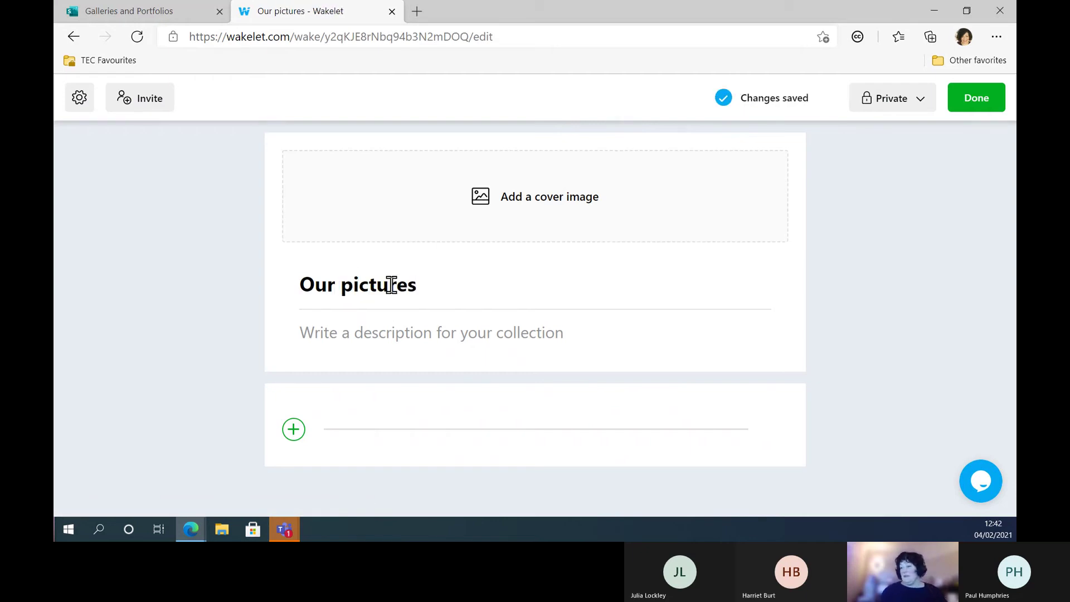
# Step: Give the collection the description "Pictures we like - grab an image from the web and load it here."
pyautogui.click(387, 330)
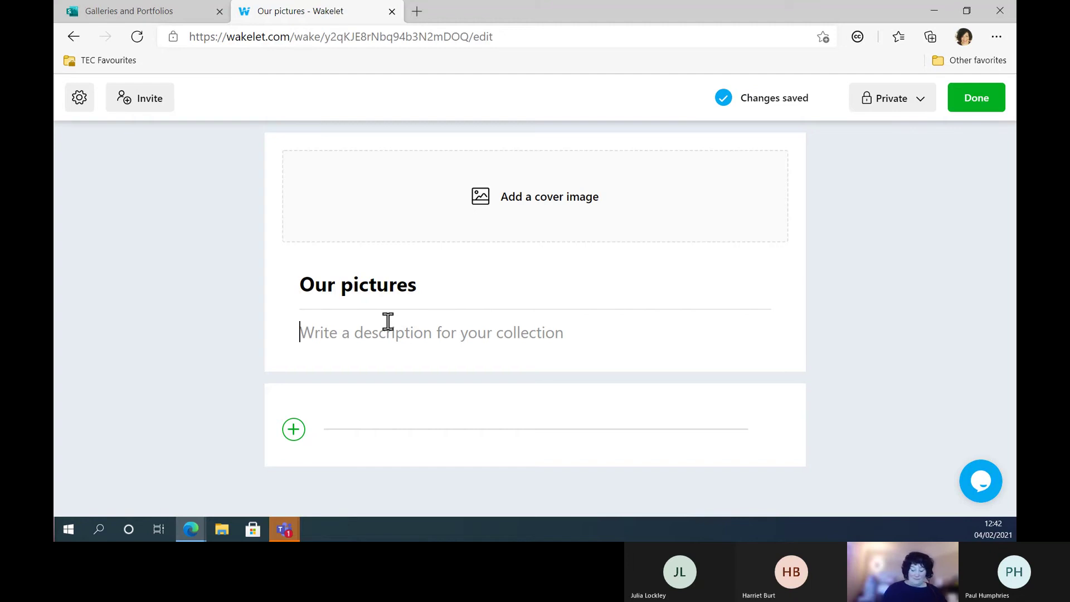
pyautogui.write('Pictu')
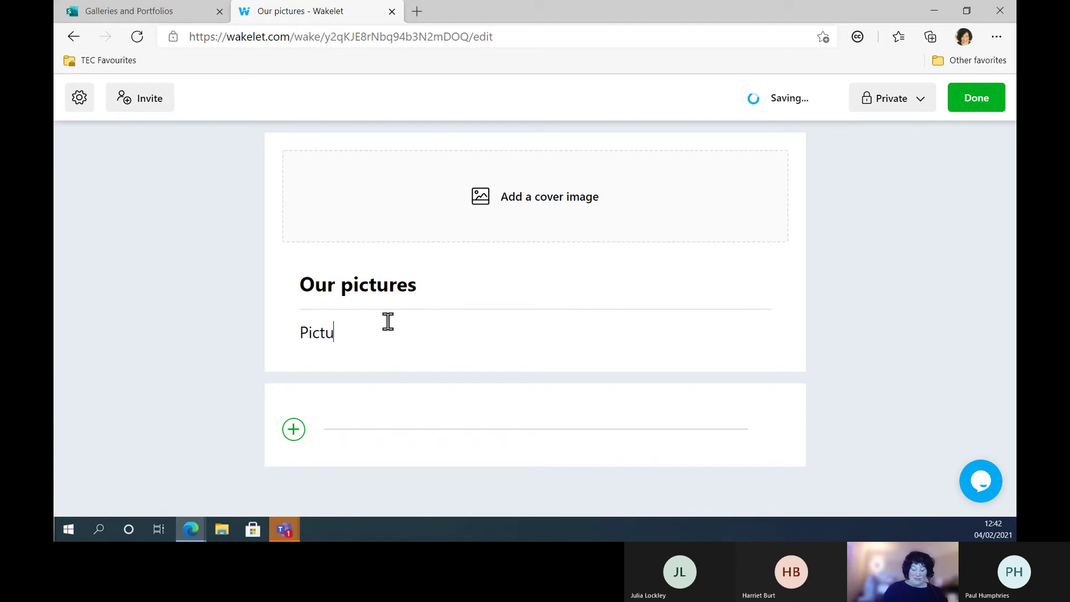
pyautogui.write('res we ')
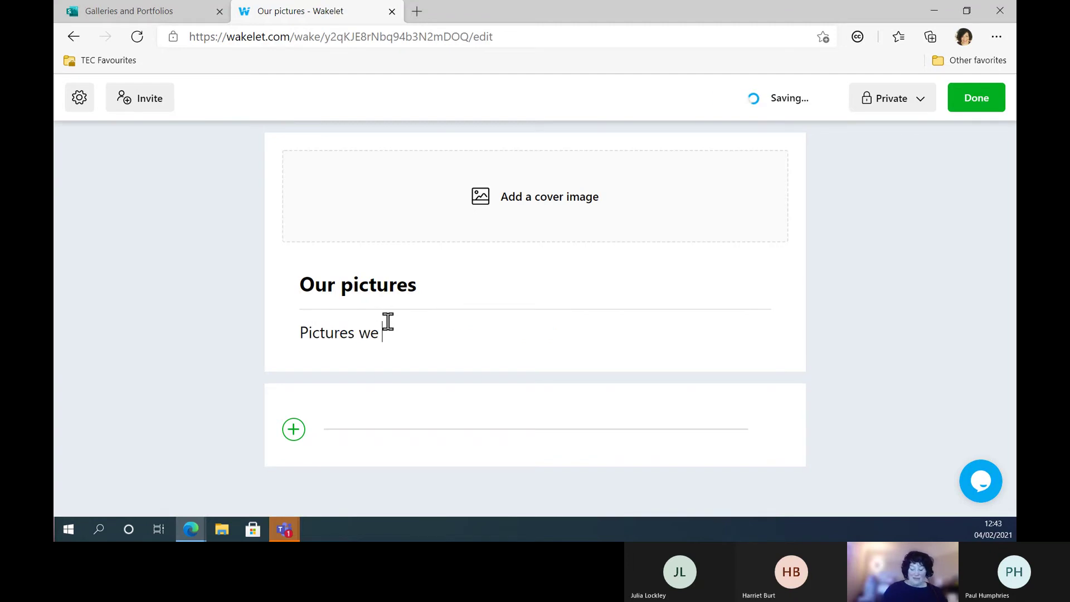
pyautogui.write('like')
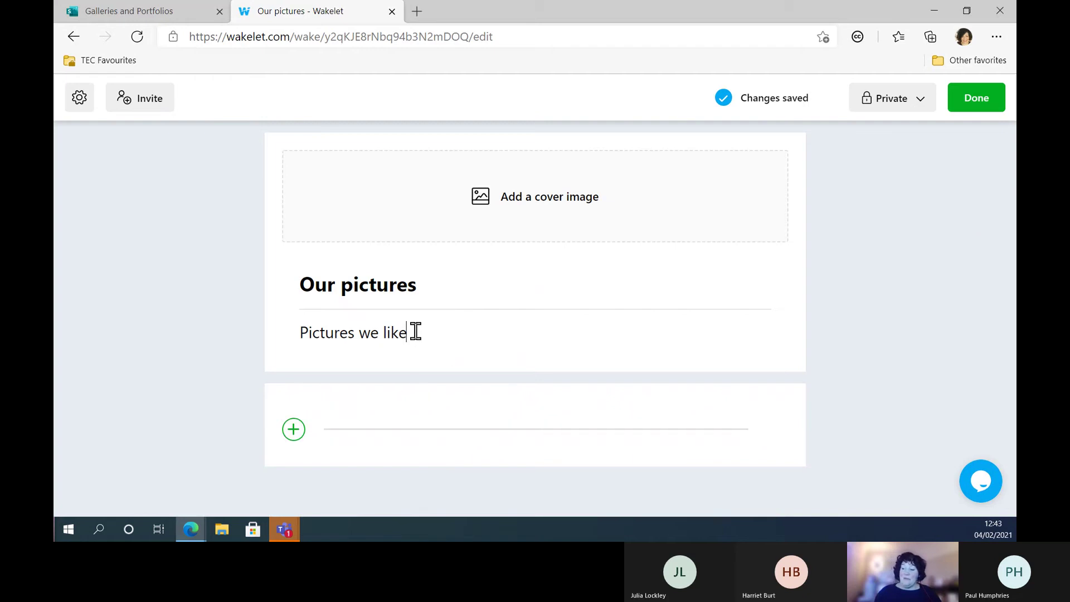
pyautogui.write('-')
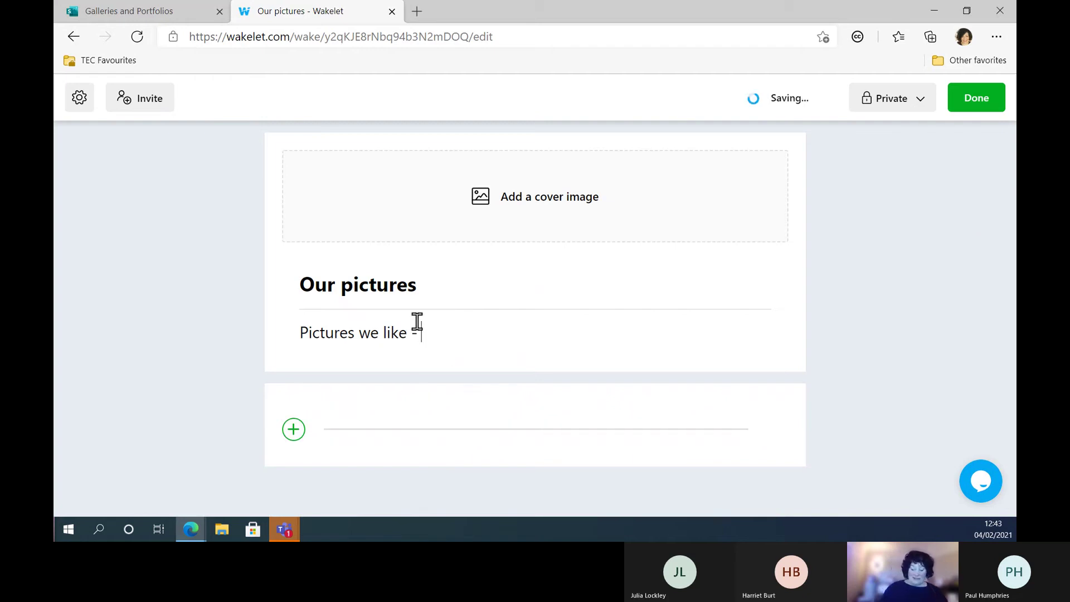
pyautogui.write(' grab an image')
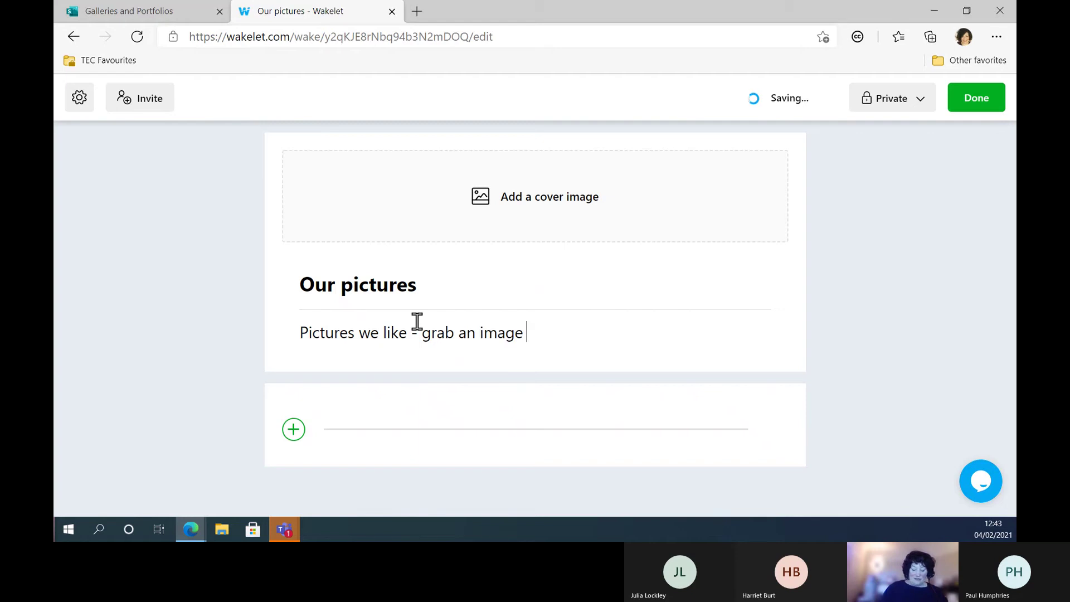
pyautogui.write(' from the web and l')
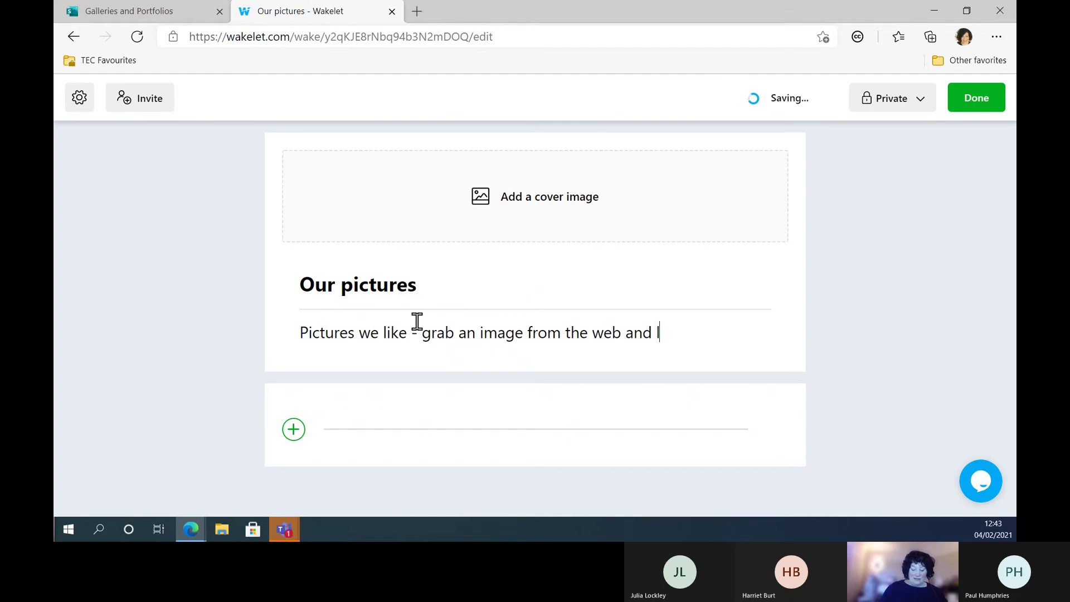
pyautogui.write('oad it here')
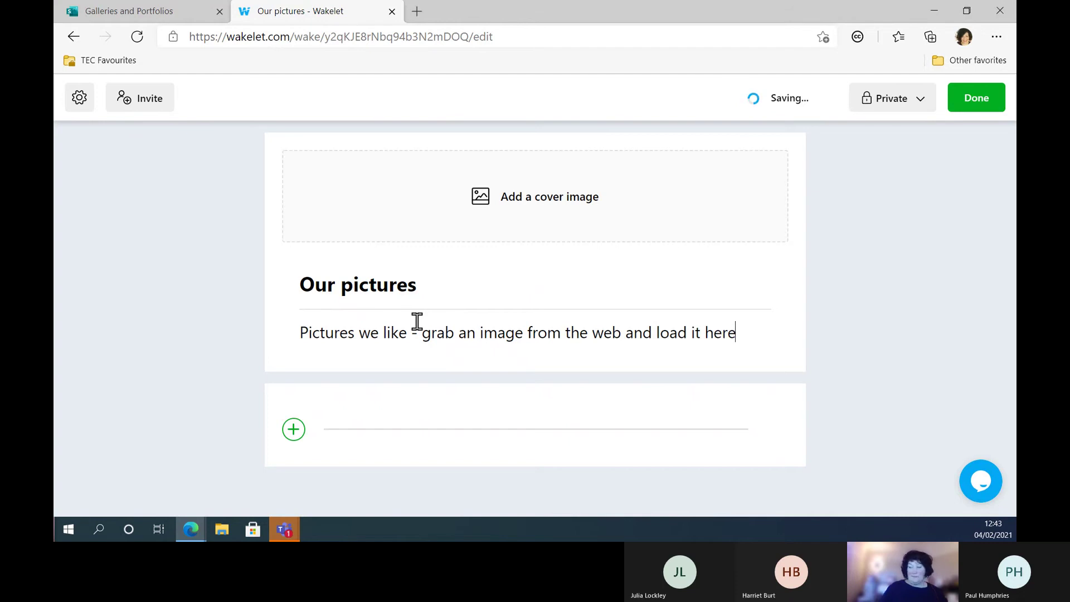
pyautogui.write('.')
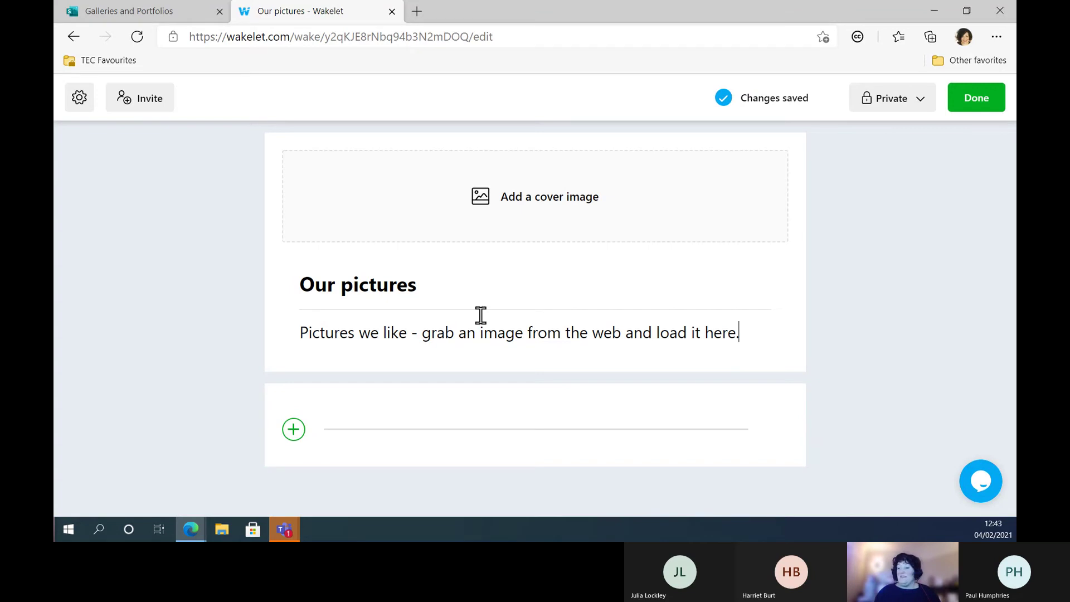
# Step: Check which content types the collection accepts, and set its visibility to Public before finishing the edit
pyautogui.click(295, 434)
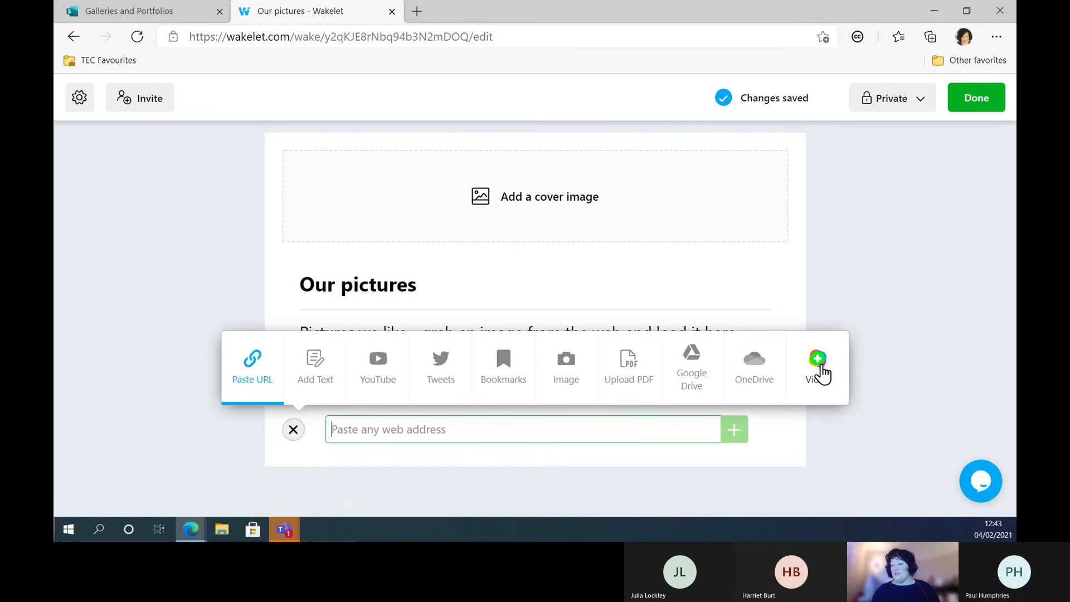
pyautogui.click(880, 379)
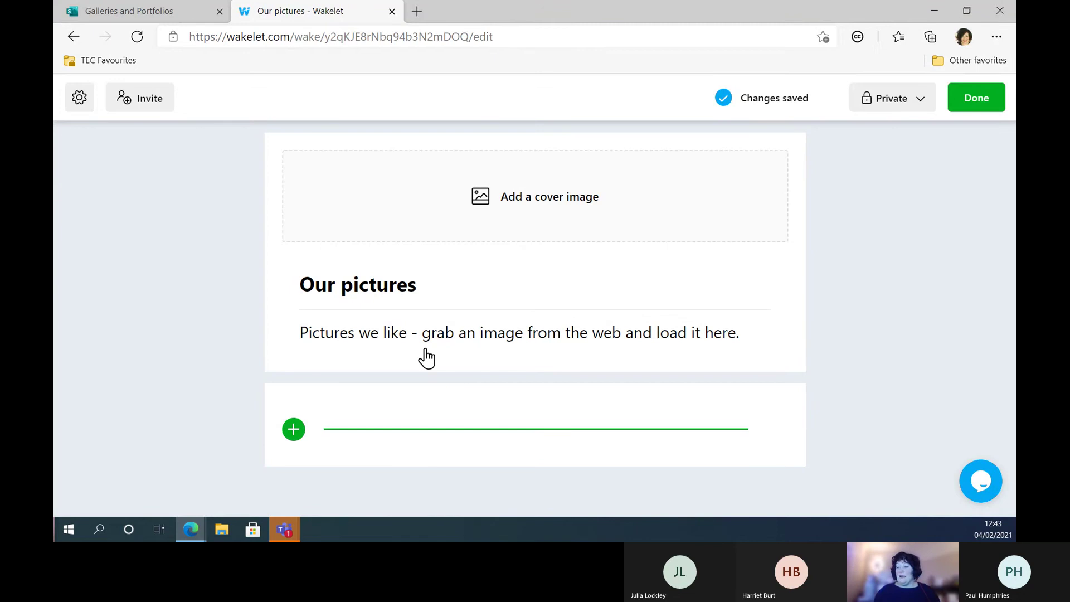
pyautogui.click(889, 106)
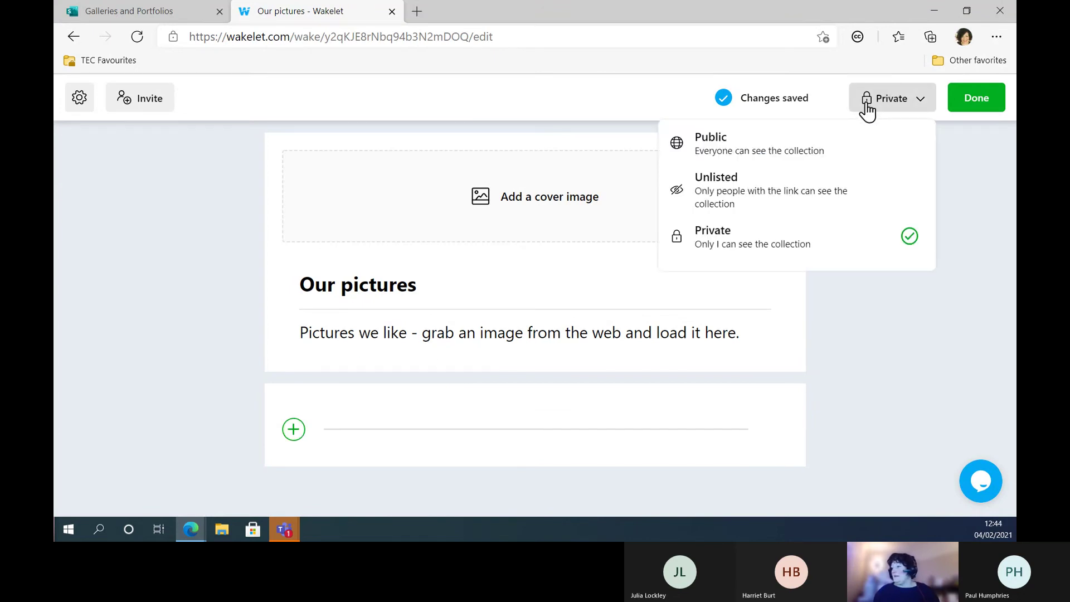
pyautogui.click(727, 155)
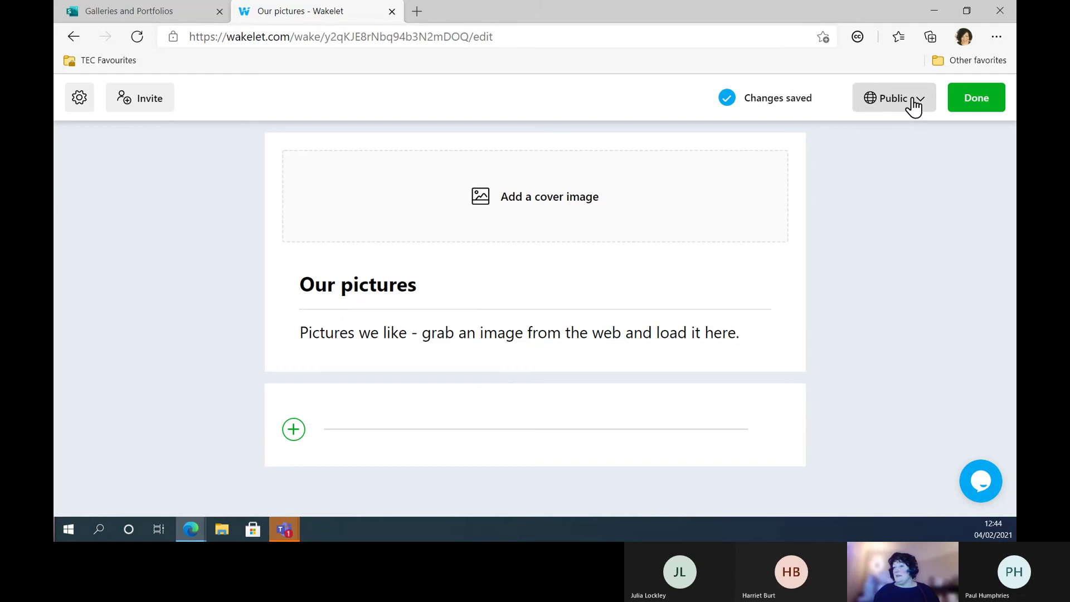
pyautogui.click(963, 102)
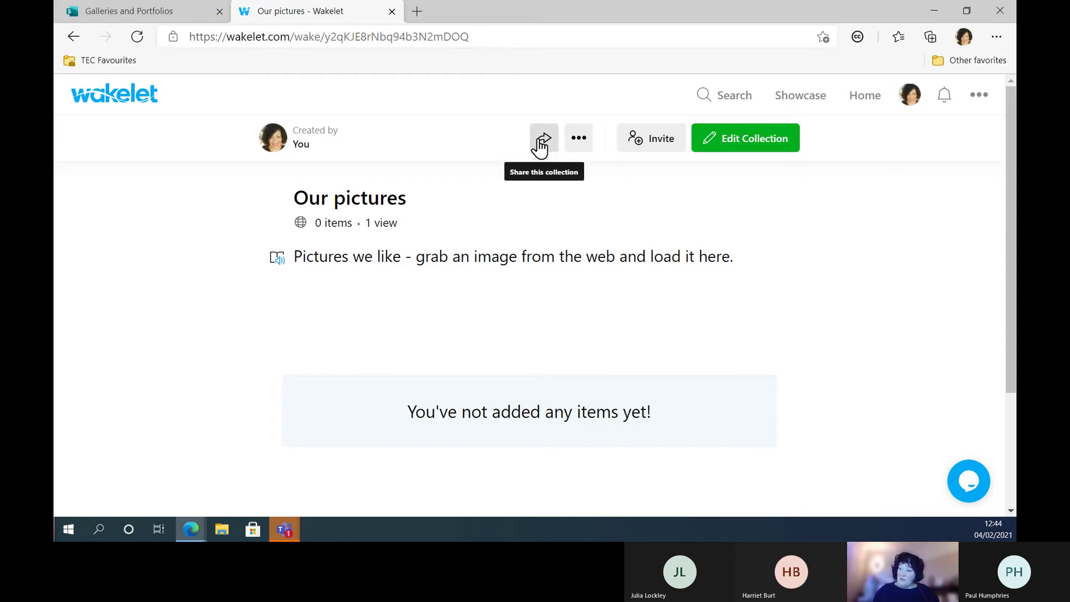
# Step: Copy the contributor invite link for the Our pictures collection and close the invitation window
pyautogui.click(651, 146)
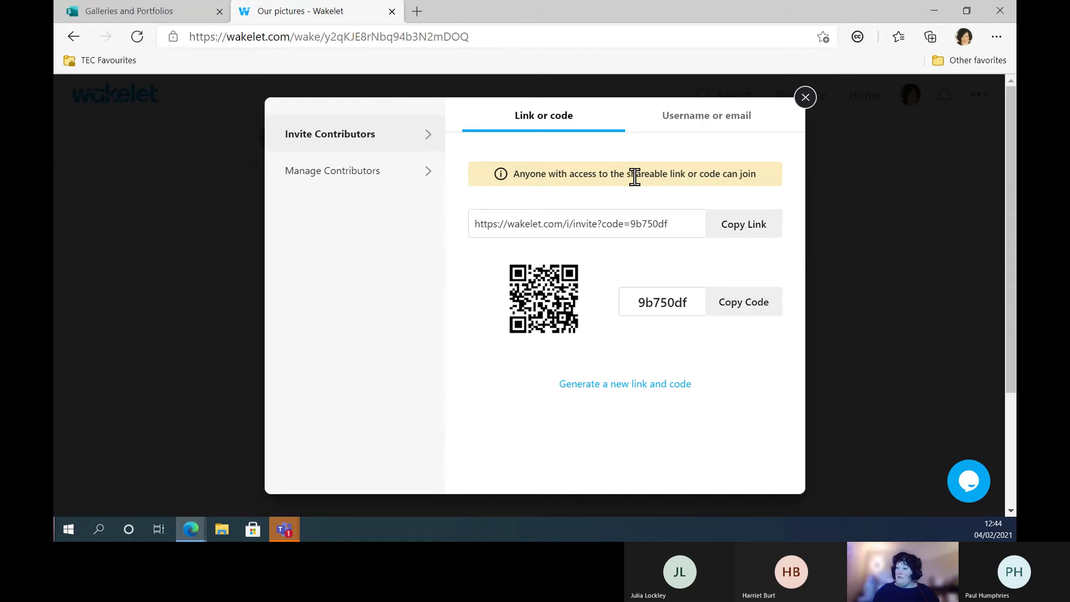
pyautogui.click(742, 232)
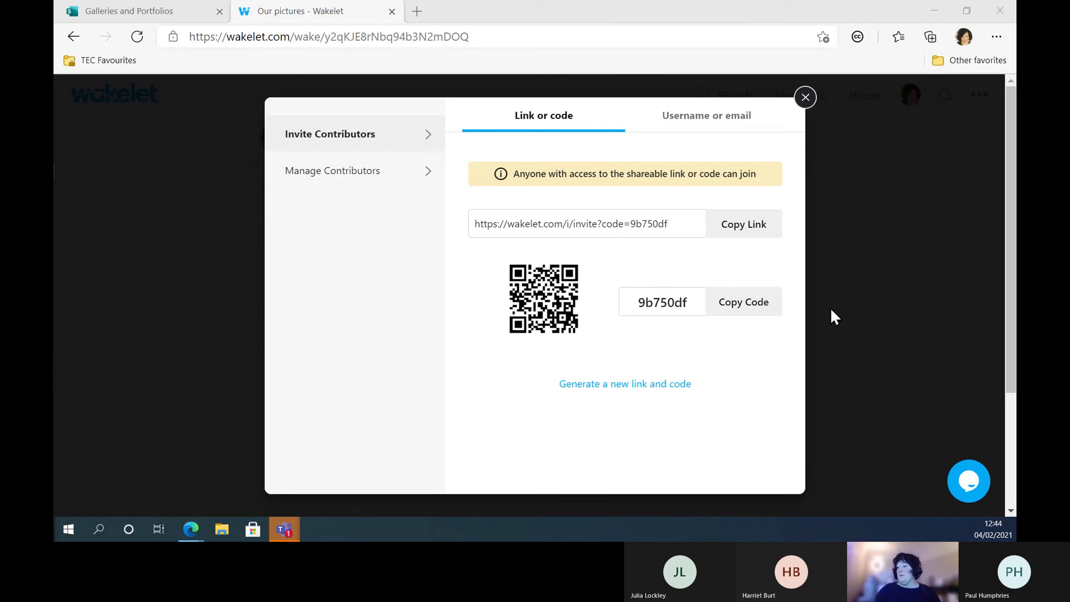
pyautogui.click(806, 100)
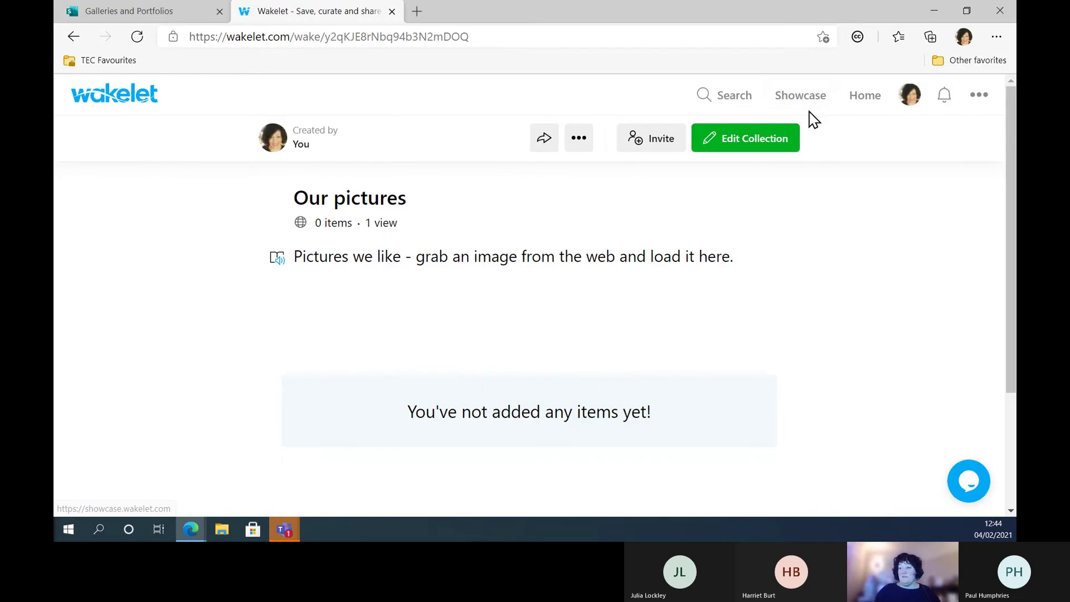
# Step: Open an InPrivate browser window and load the copied contributor invite link in it
pyautogui.click(415, 13)
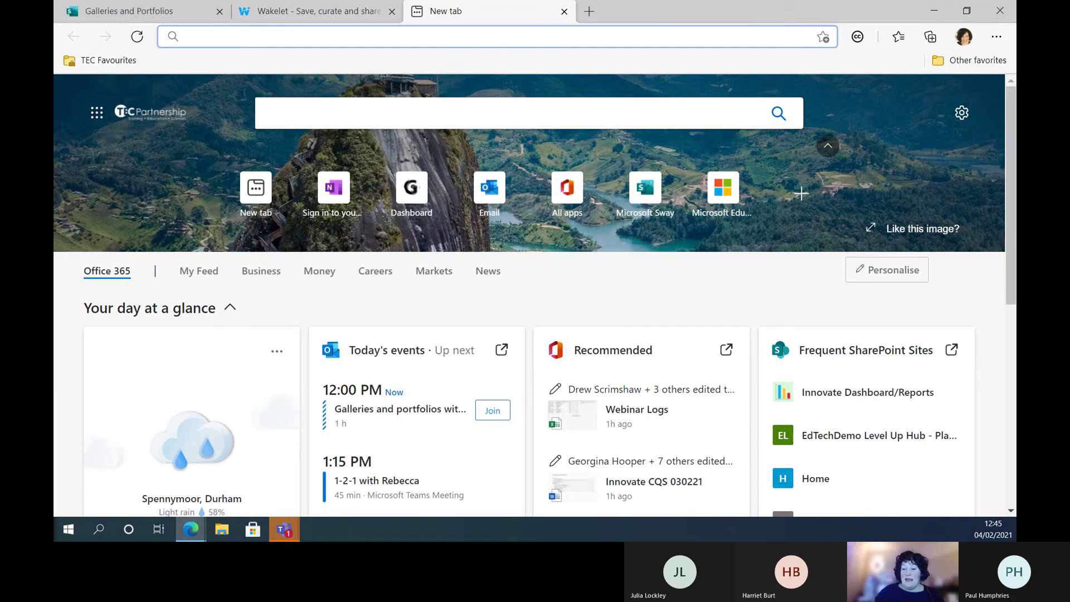
pyautogui.click(996, 38)
pyautogui.click(875, 78)
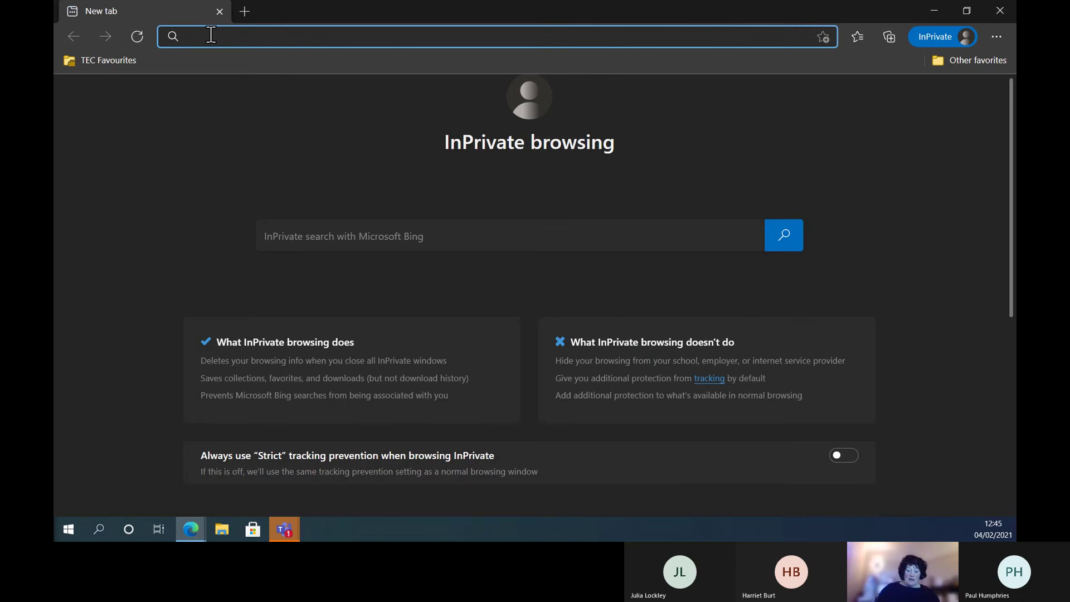
pyautogui.hotkey('ctrl', 'v')
pyautogui.press('Return')
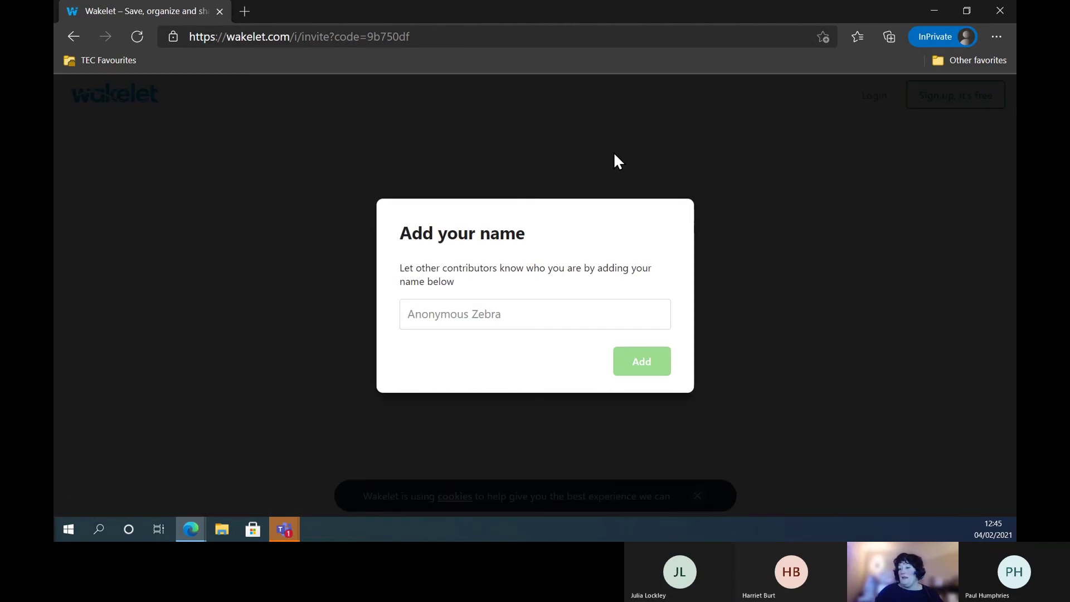
# Step: Enter the contributor's first name and join the shared collection
pyautogui.click(512, 310)
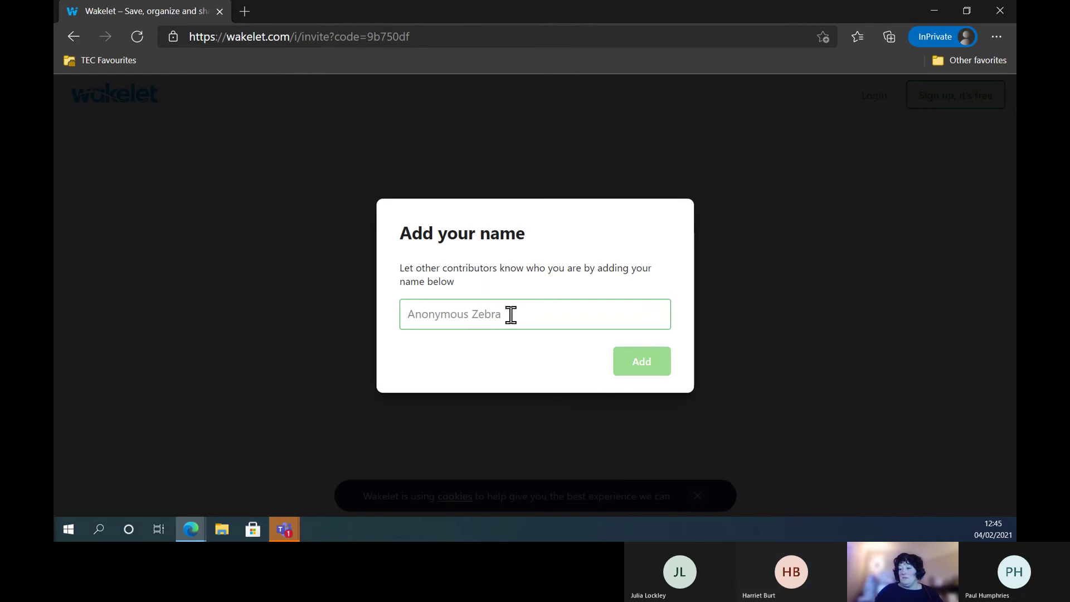
pyautogui.write('Rebecca')
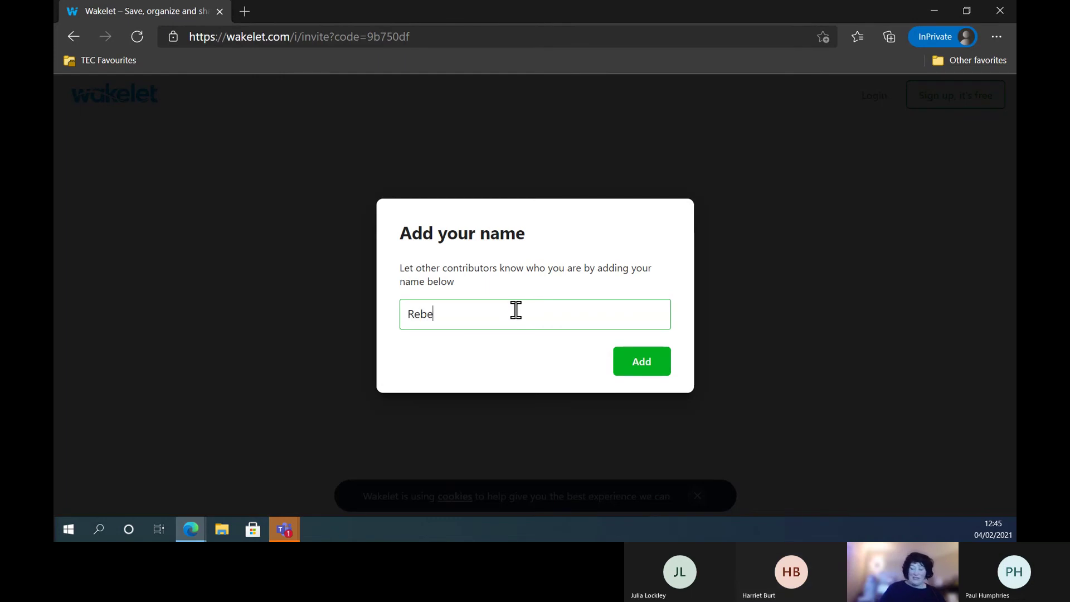
pyautogui.click(637, 365)
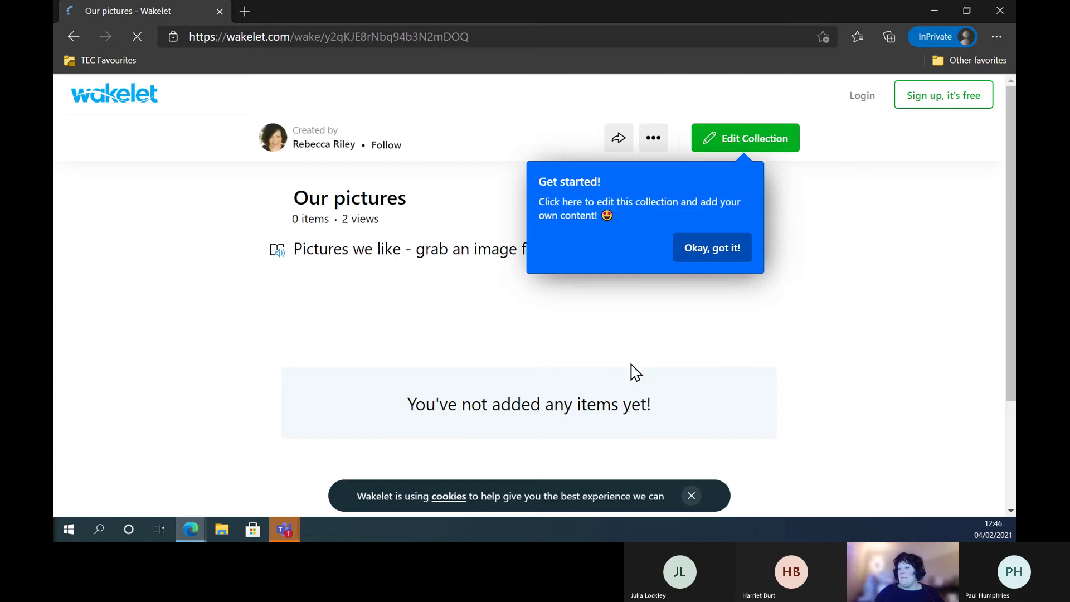
# Step: Upload the image art2 from the portfolios folder to the Our pictures collection as a contributor, and finish editing
pyautogui.click(742, 142)
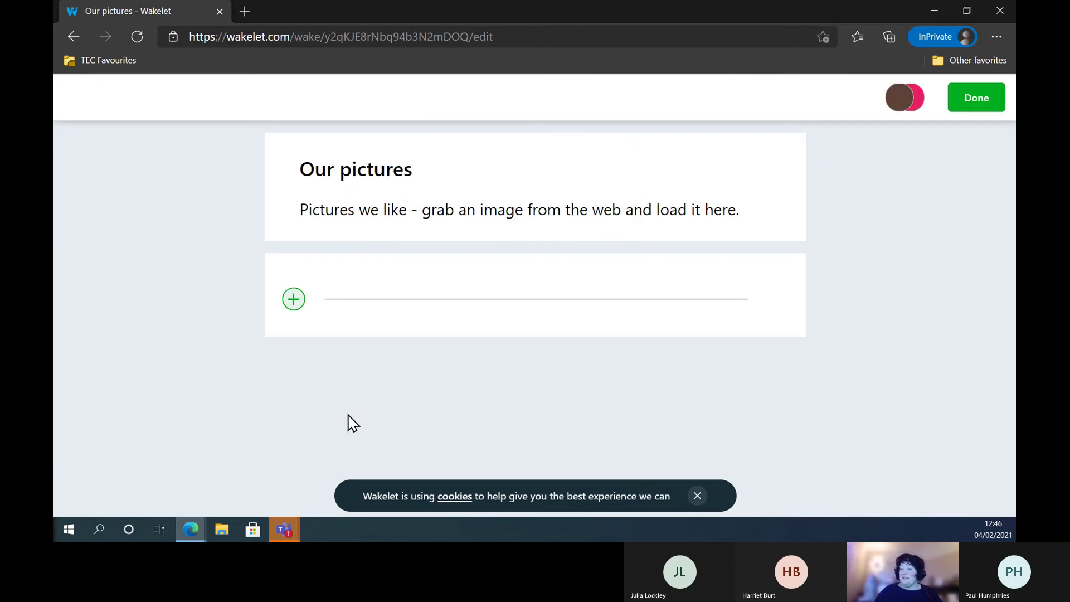
pyautogui.click(293, 301)
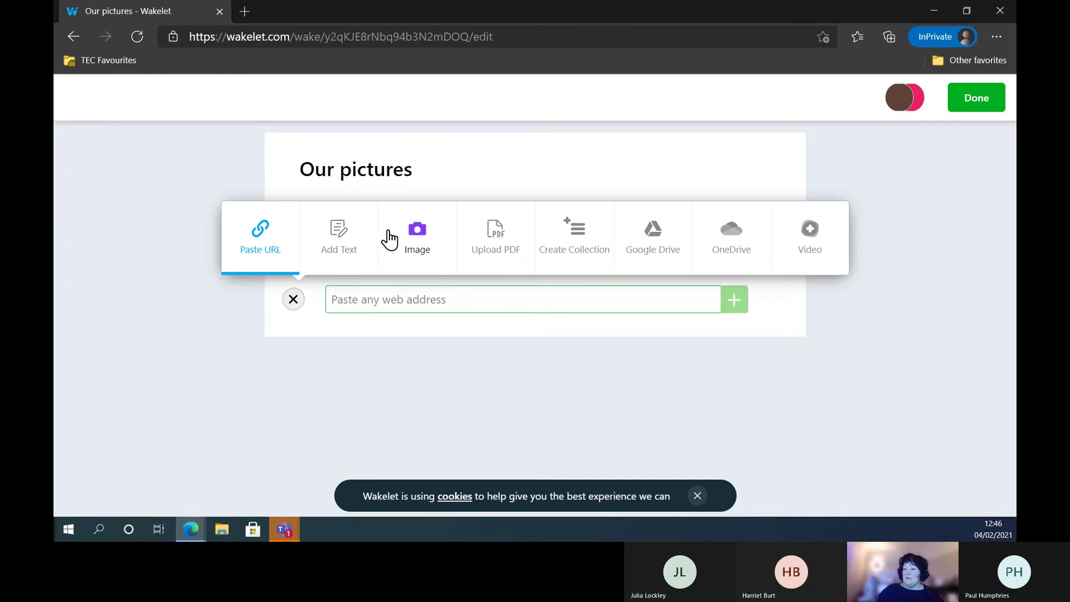
pyautogui.click(417, 238)
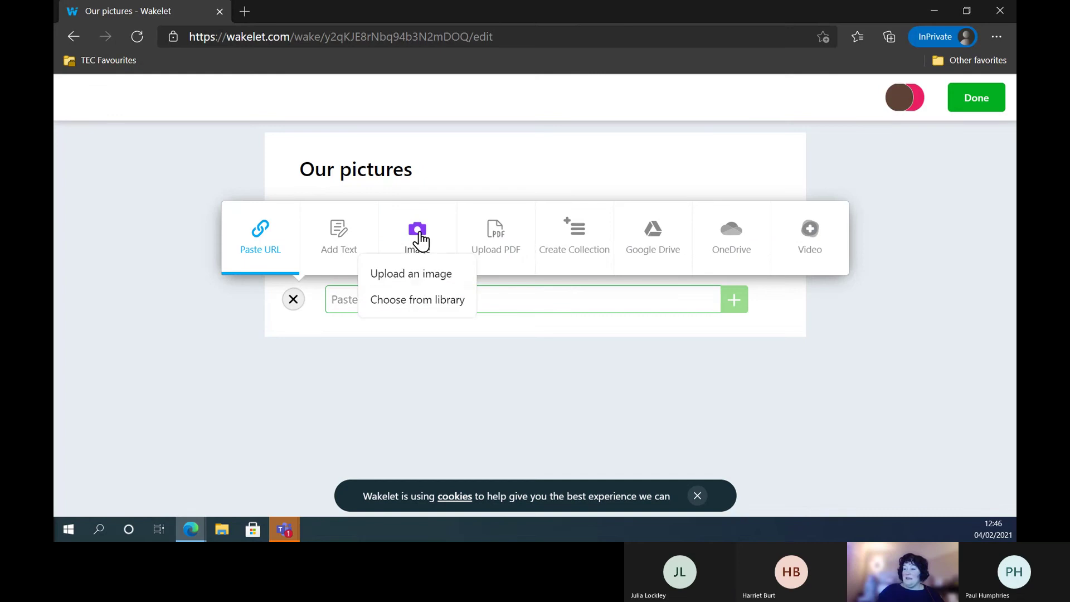
pyautogui.click(417, 278)
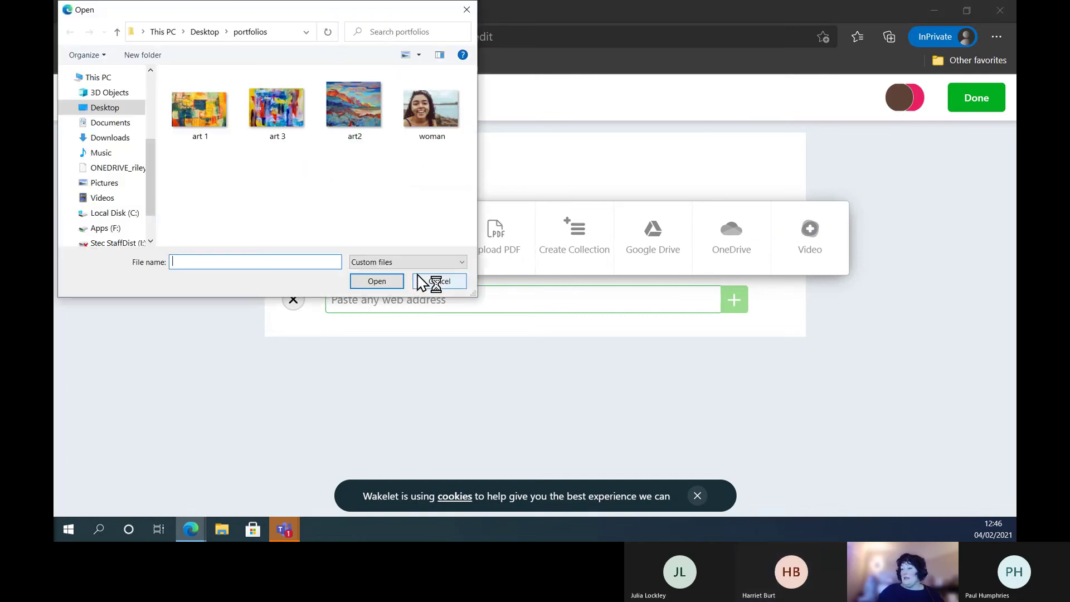
pyautogui.click(337, 109)
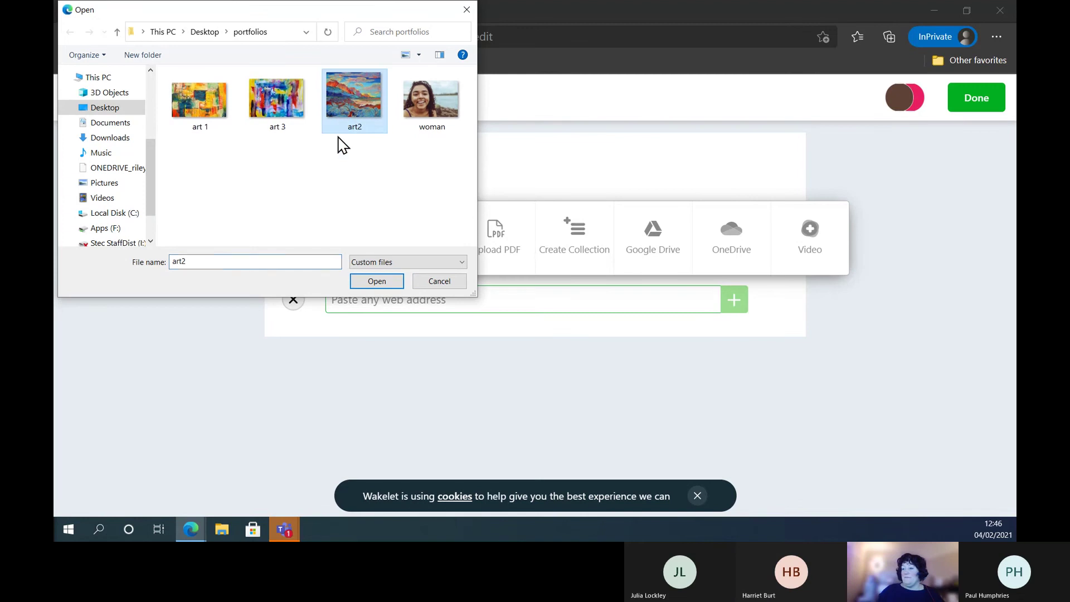
pyautogui.click(377, 281)
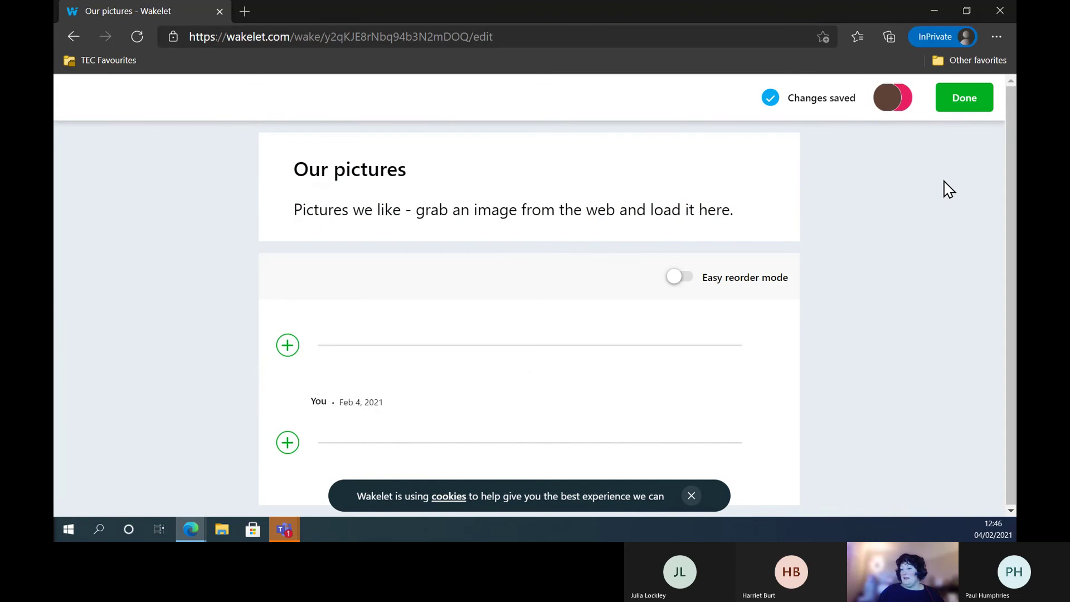
pyautogui.click(963, 99)
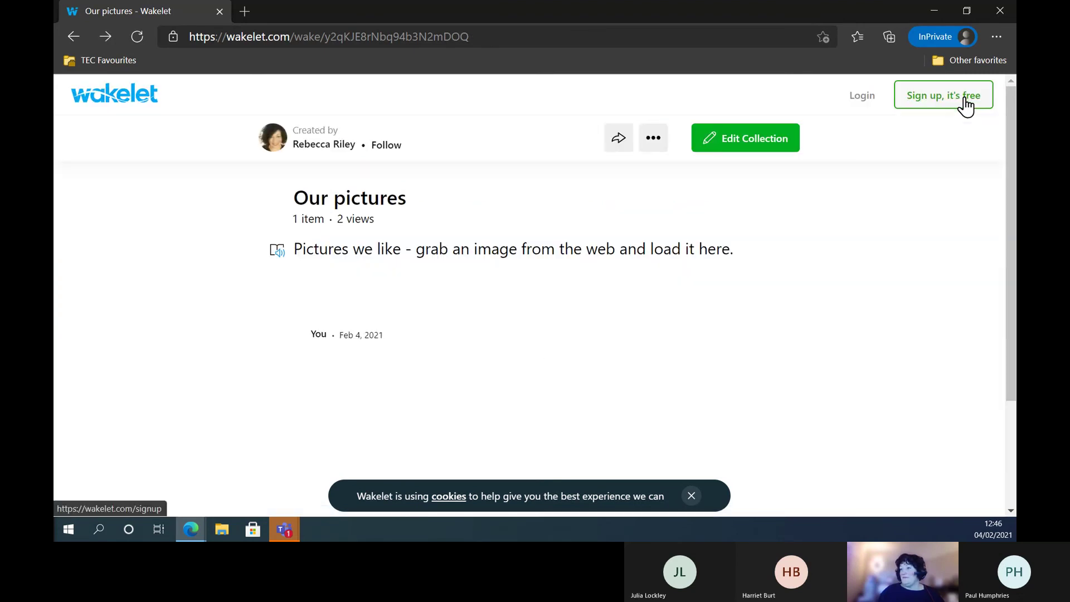
# Step: Close the InPrivate window and reload the Our pictures collection in the owner's browser window to check the contributed image
pyautogui.click(999, 11)
pyautogui.click(316, 17)
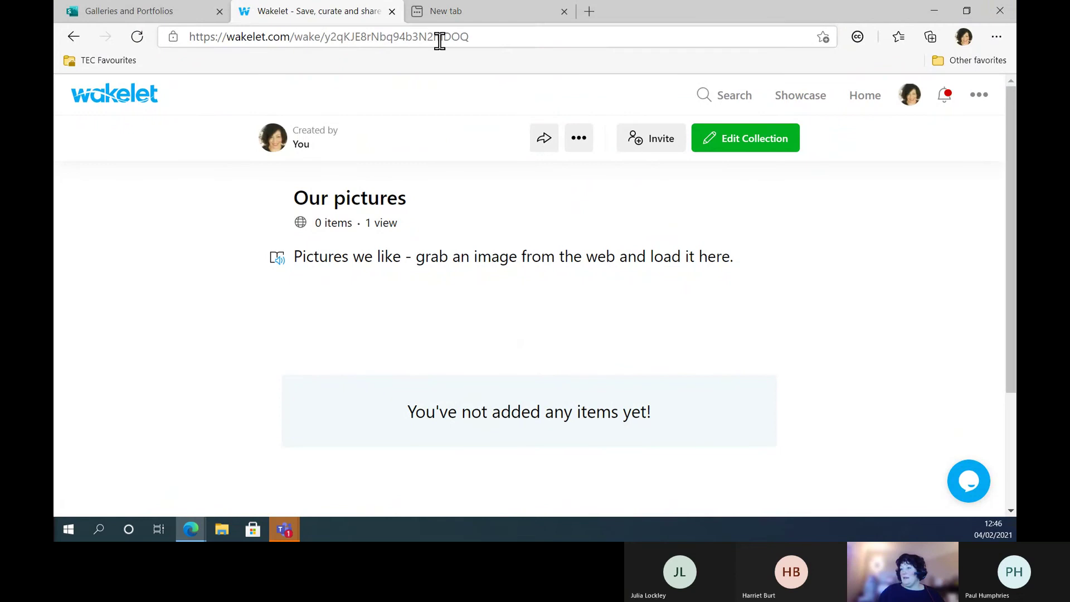
pyautogui.click(496, 36)
pyautogui.press('Return')
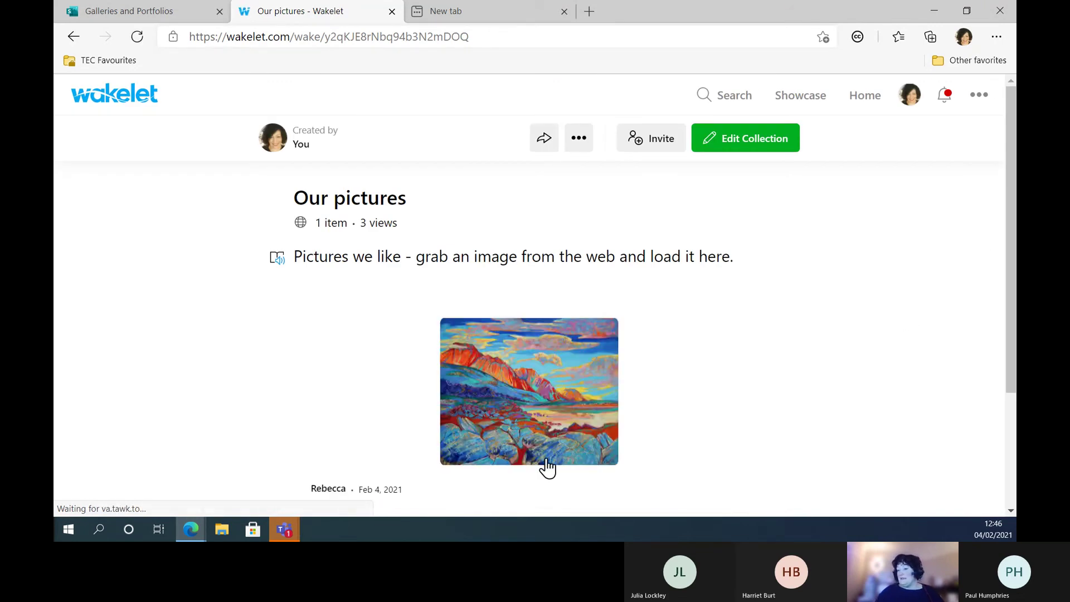
pyautogui.scroll(-2, 1008, 112)
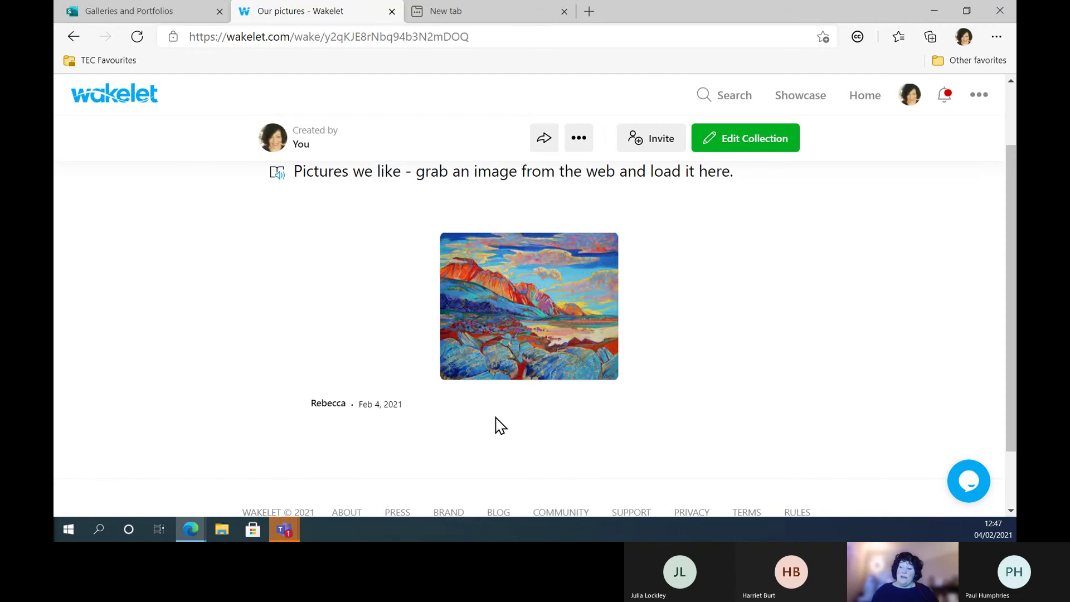
pyautogui.moveTo(1010, 251); pyautogui.dragTo(1014, 191)
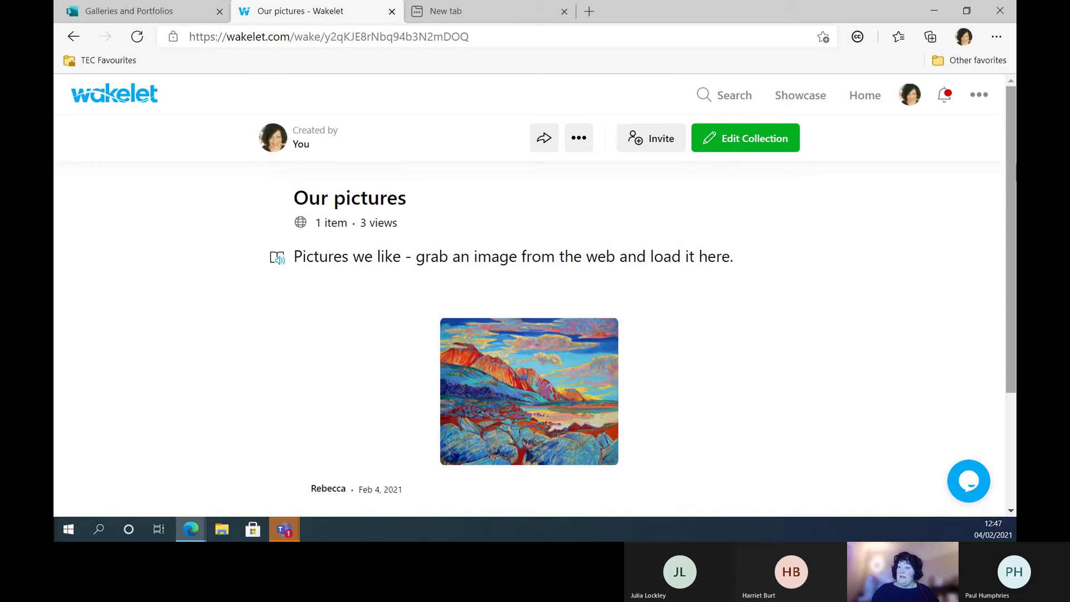
pyautogui.moveTo(1007, 115); pyautogui.dragTo(989, 253)
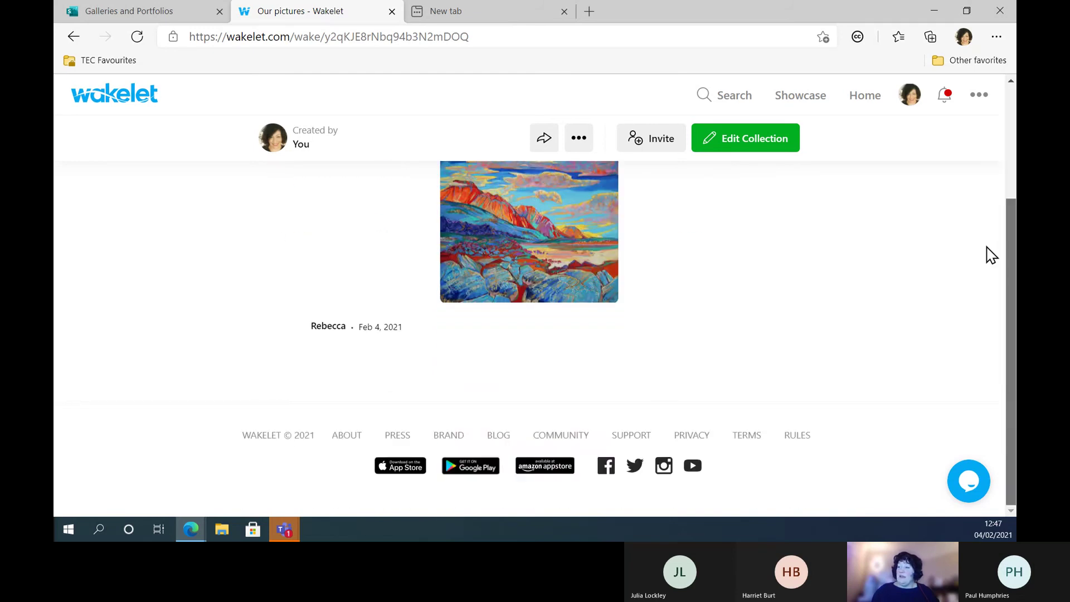
pyautogui.scroll(3, 1002, 186)
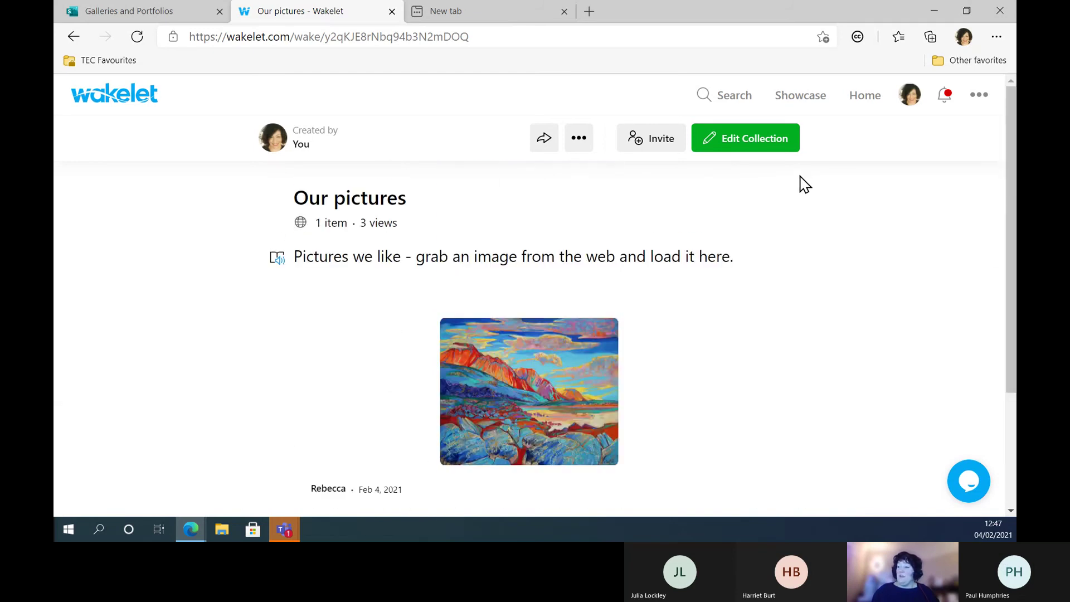
pyautogui.moveTo(1010, 109); pyautogui.dragTo(1015, 84)
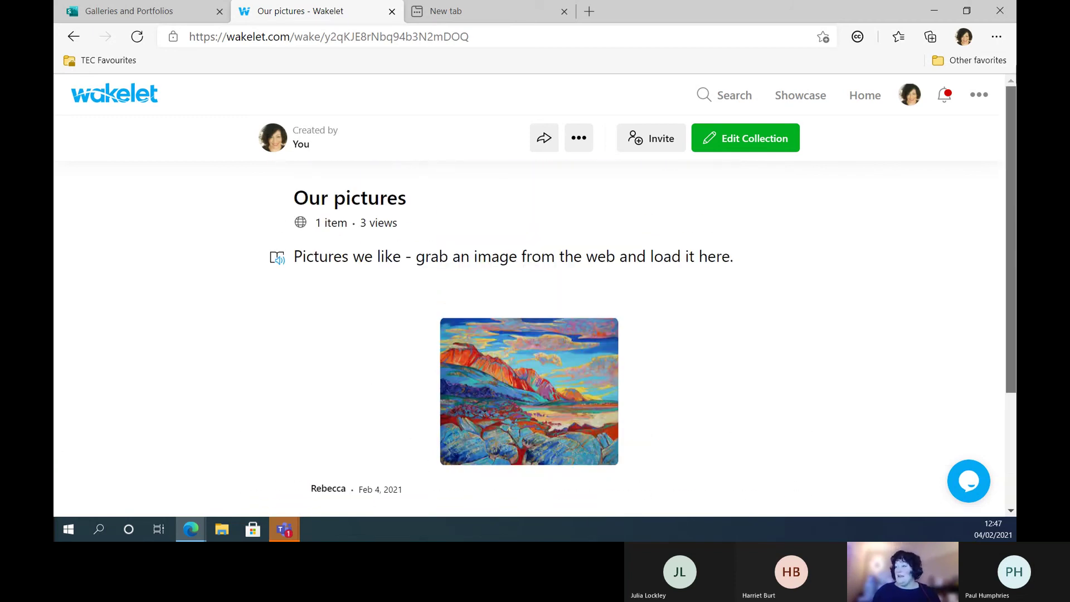